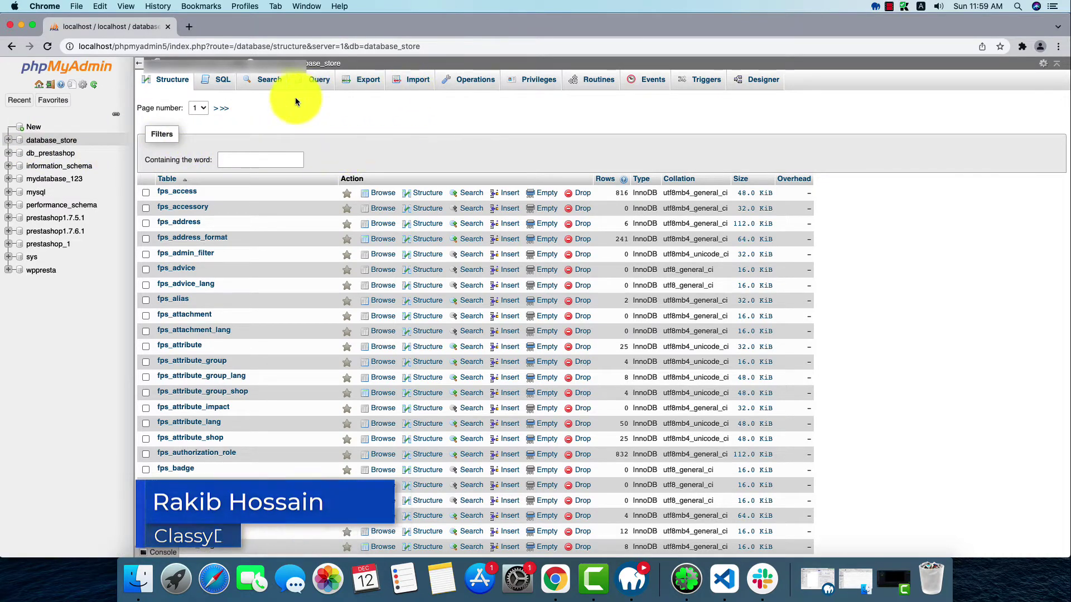
Export database_store from phpMyAdmin with the Quick SQL method, downloading database_store.sql
left_click(375, 89)
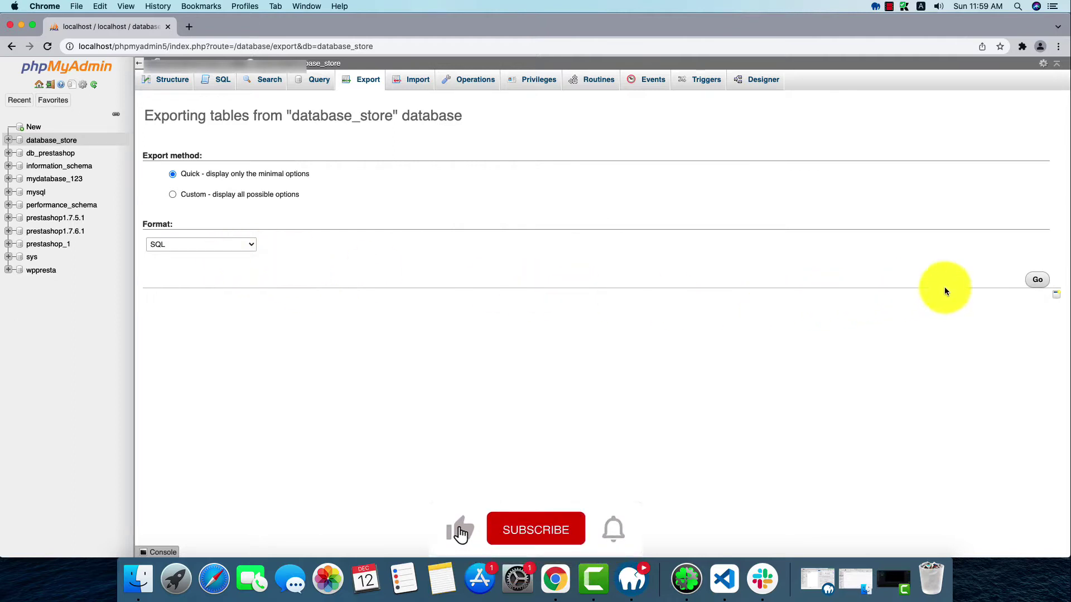
left_click(1032, 284)
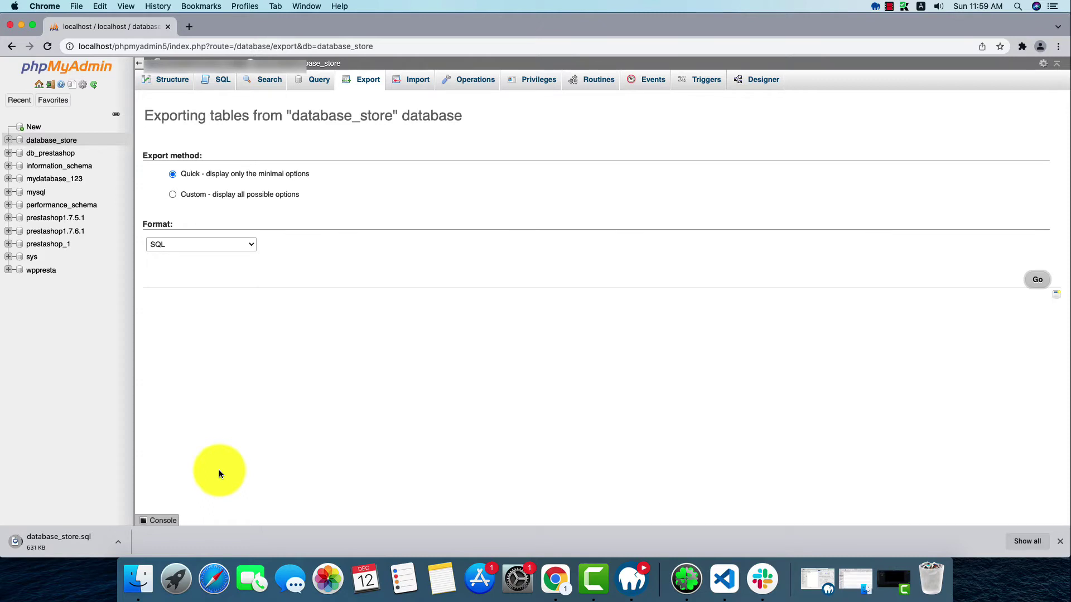
In Finder, open the Prestashop folder under Sites/localhost
left_click(157, 575)
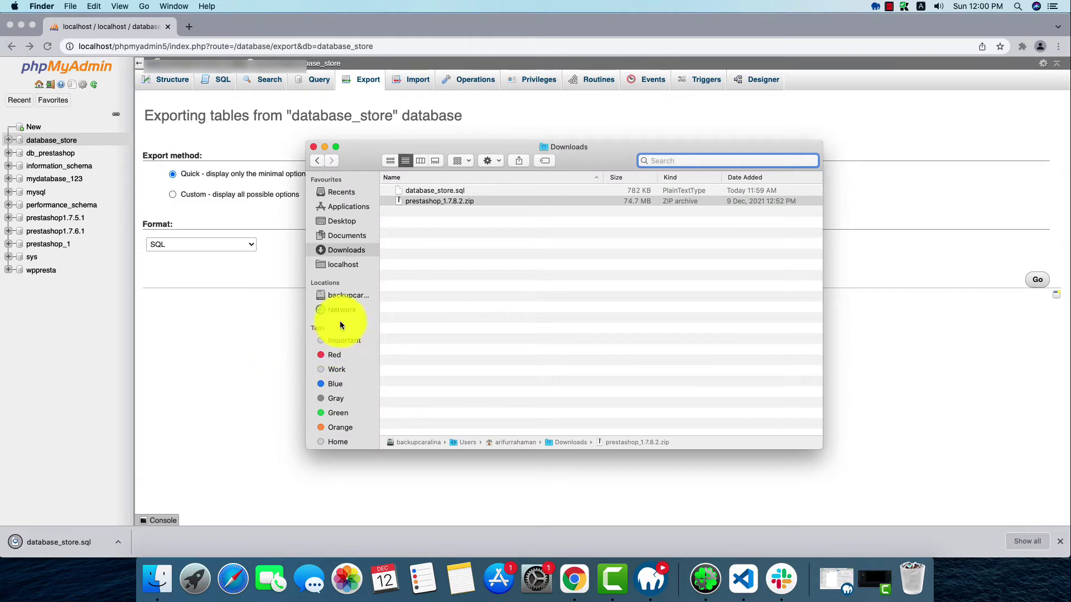
left_click(344, 266)
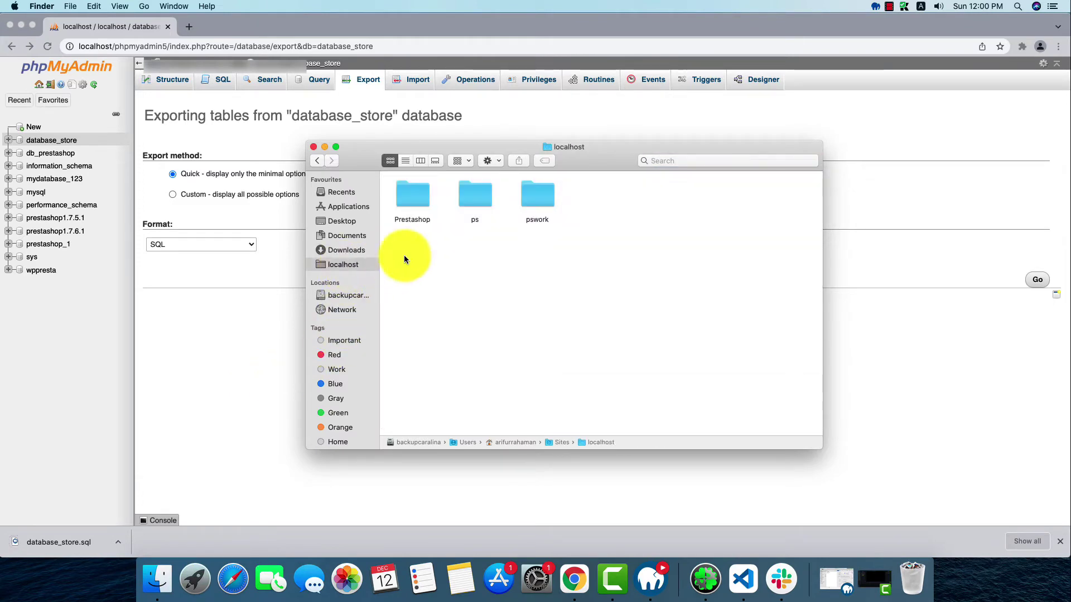
left_click(415, 206)
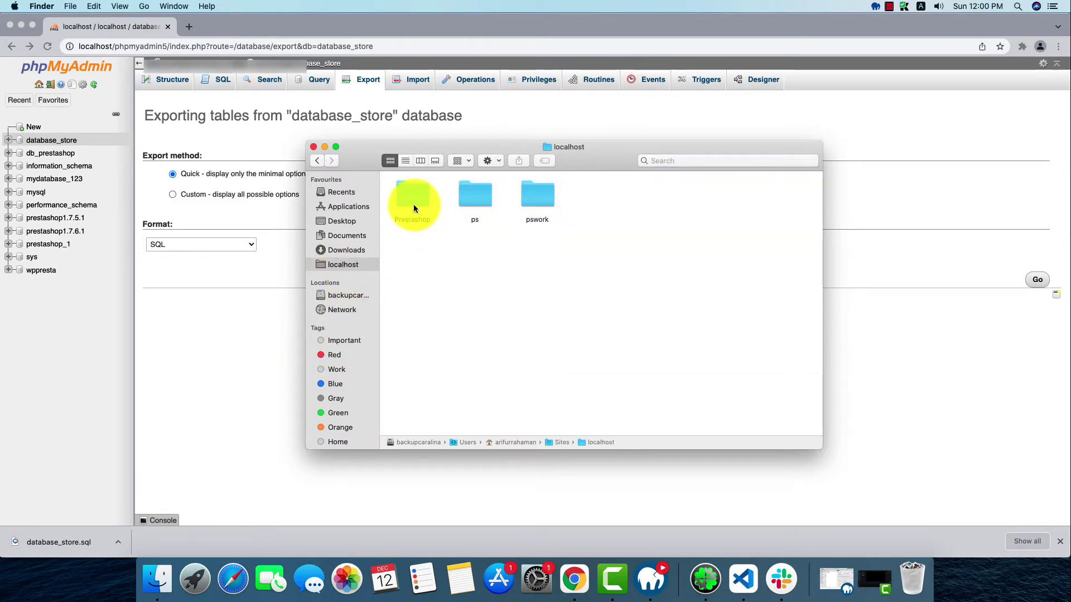
double_click(413, 206)
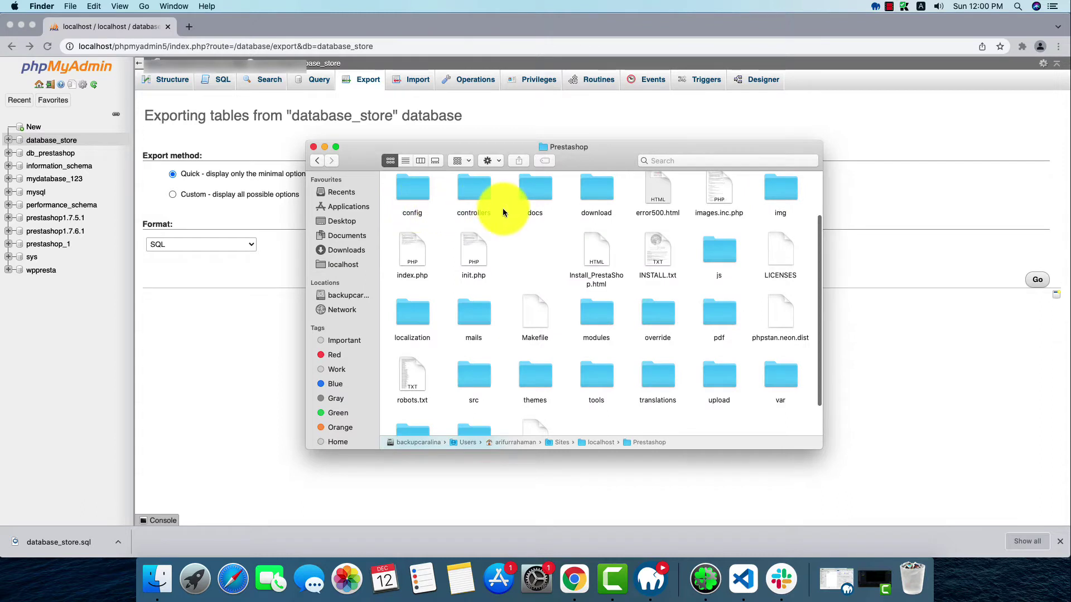
scroll(694, 331, "up", 1)
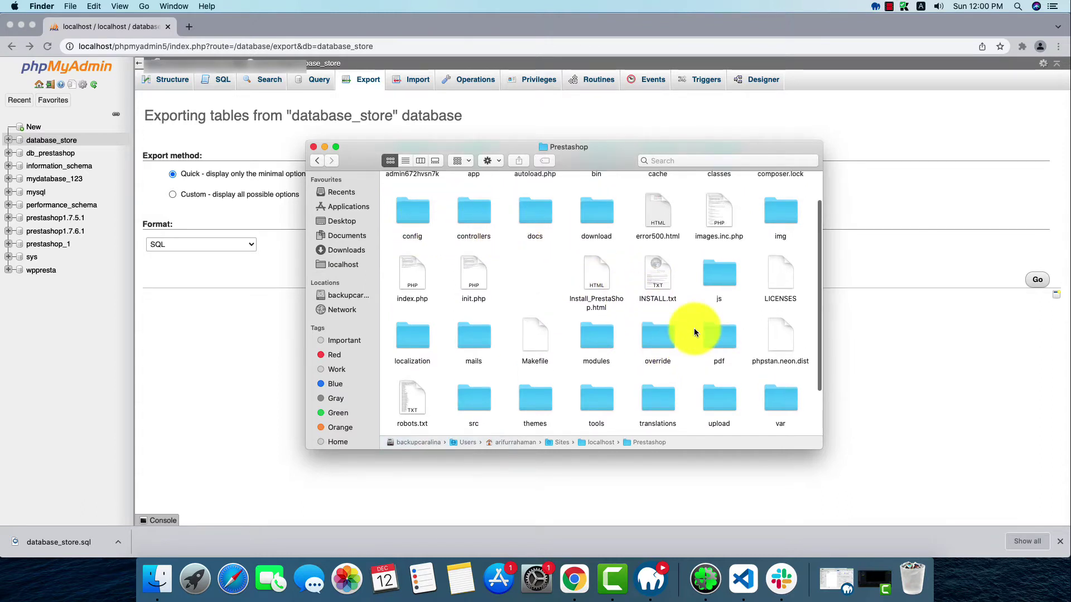
scroll(691, 329, "down", 1)
scroll(687, 329, "up", 2)
scroll(687, 329, "down", 2)
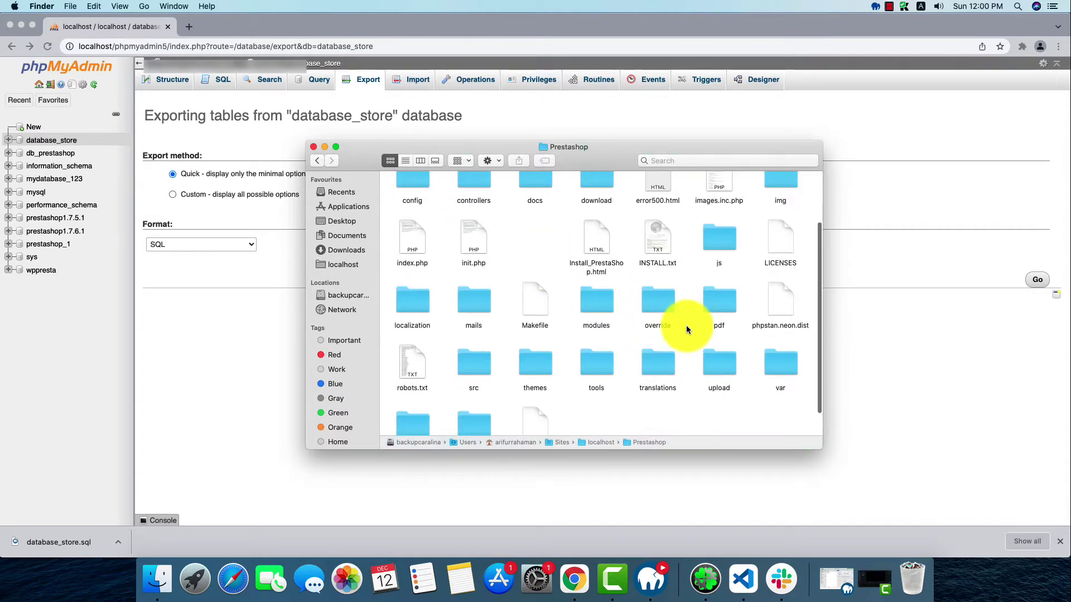
scroll(697, 340, "down", 1)
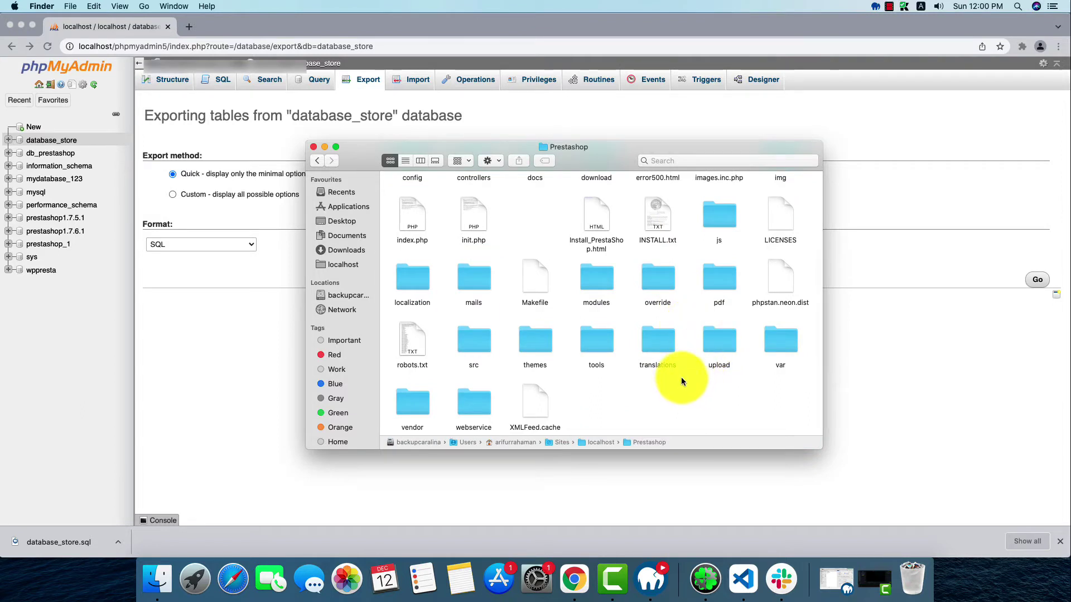
Select all 37 items in Prestashop and compress them into Archive.zip
left_click(610, 349)
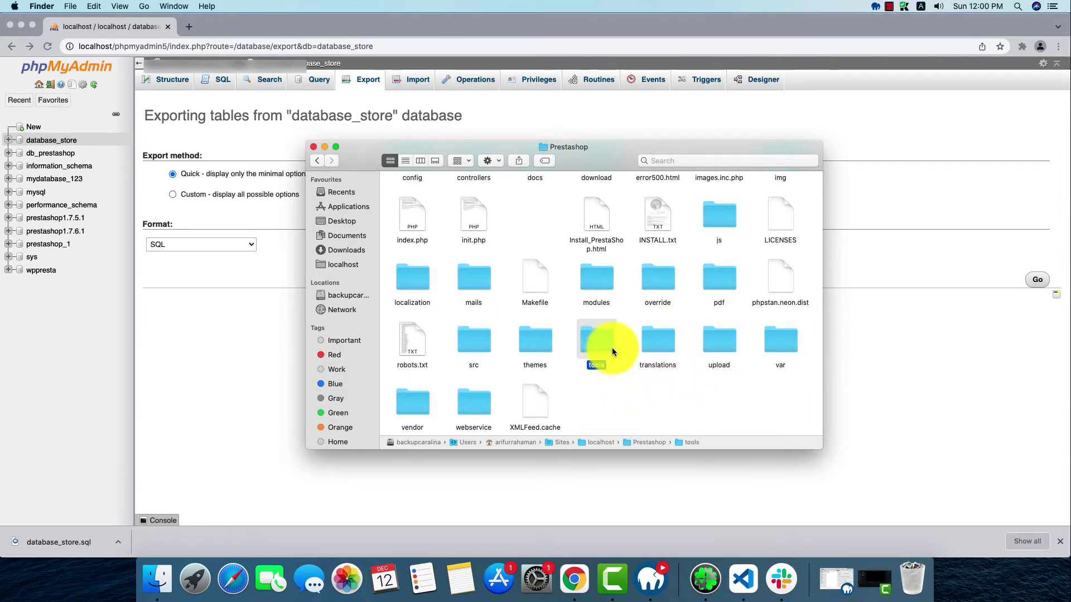
key("Up")
key("super+a")
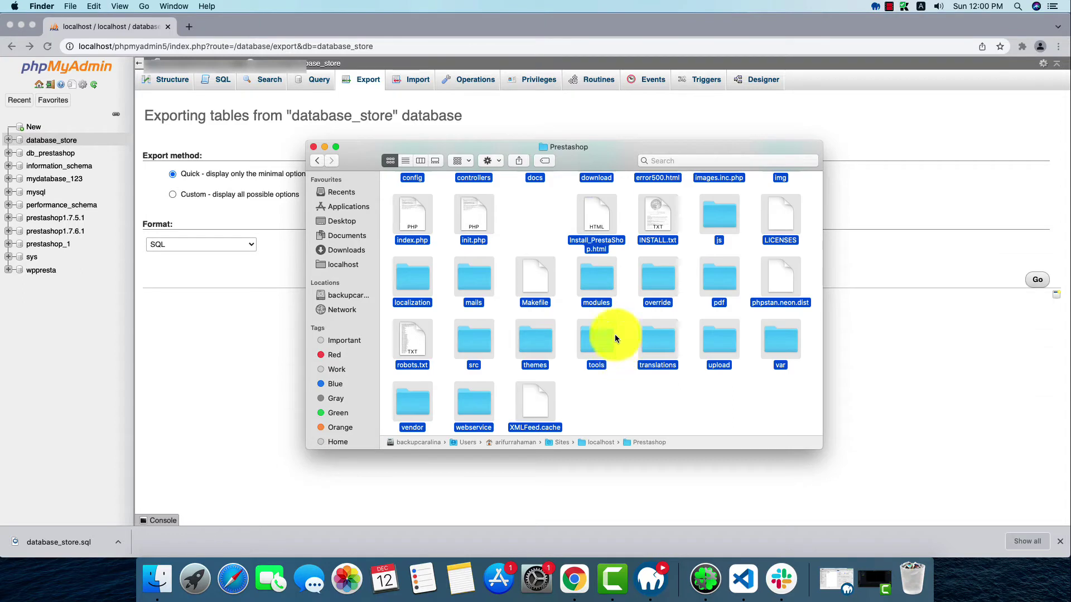
scroll(625, 343, "up", 5)
right_click(601, 203)
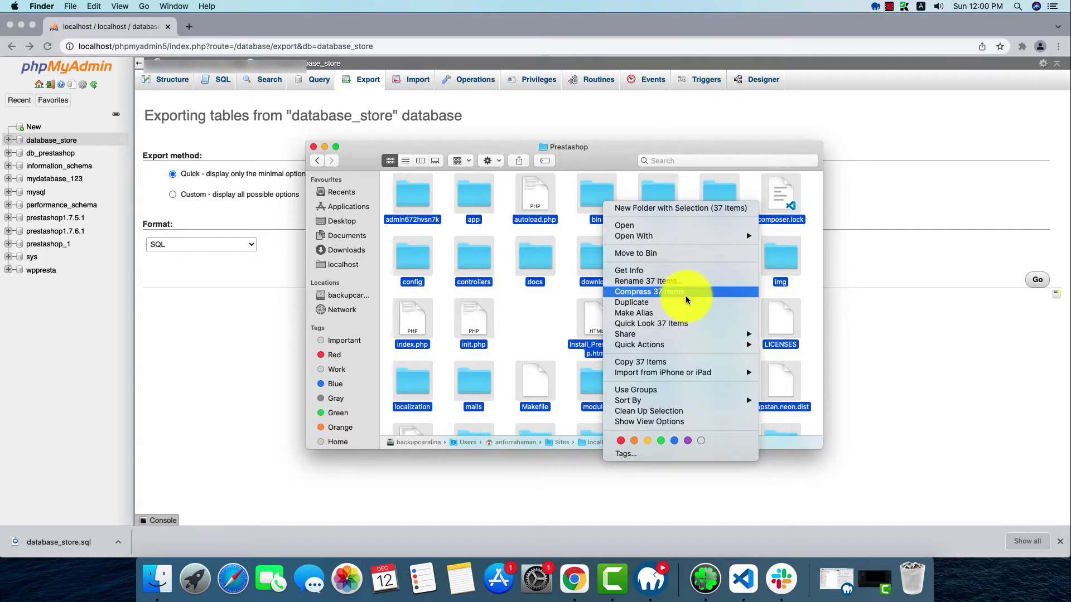
left_click(686, 300)
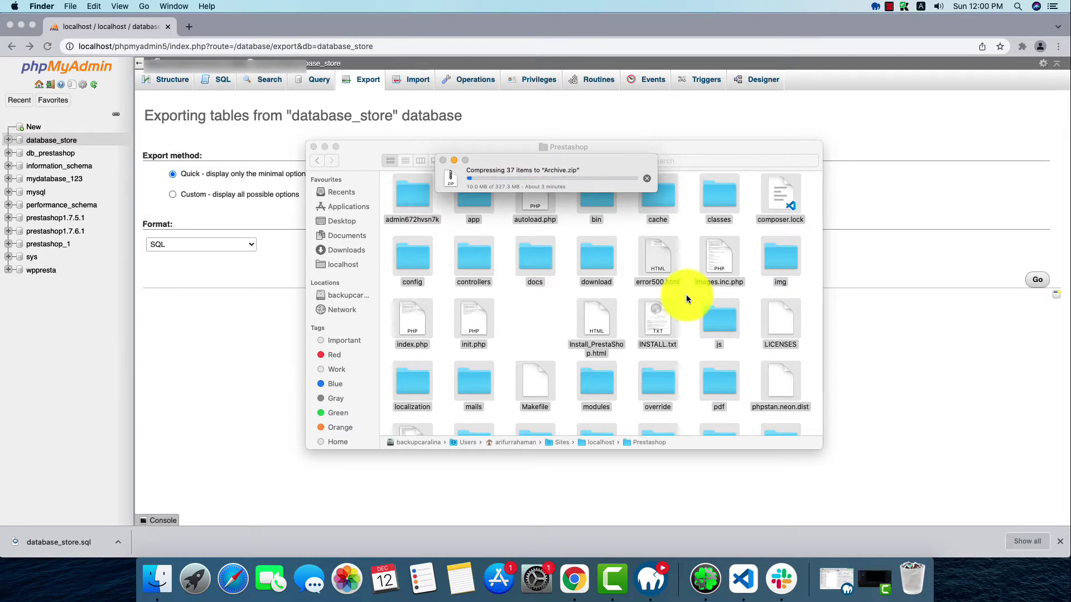
In a new Chrome tab, load the cPanel login page and log in to the dashboard
left_click(339, 25)
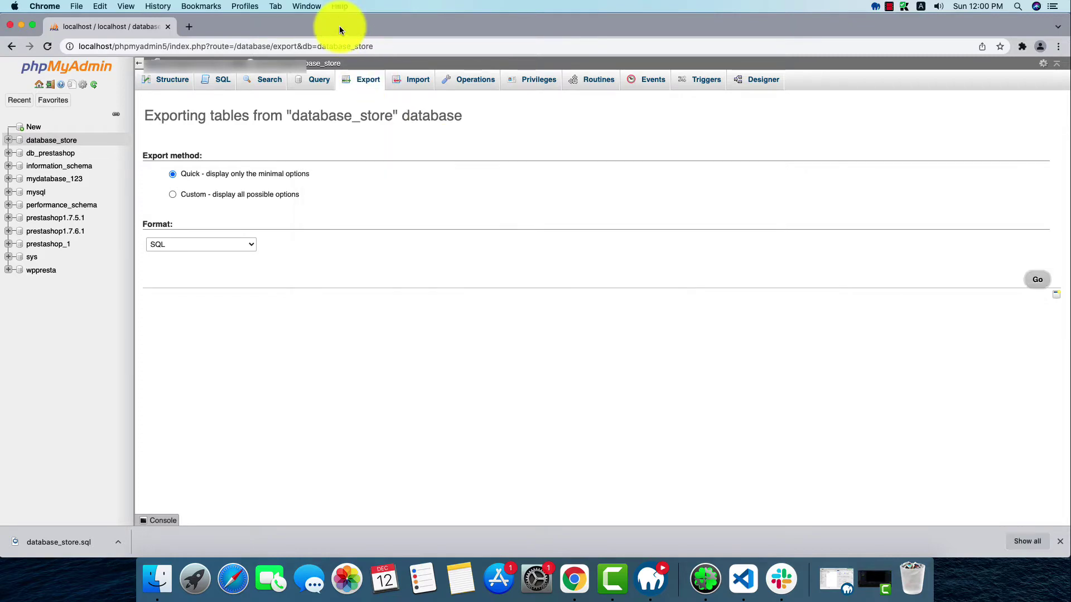
left_click(189, 26)
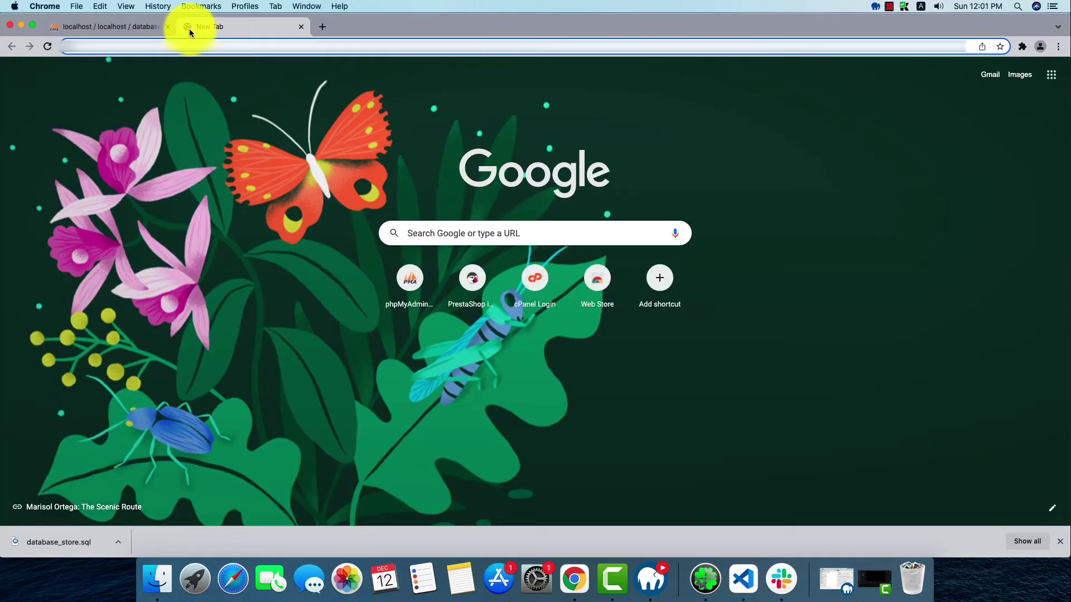
type("l")
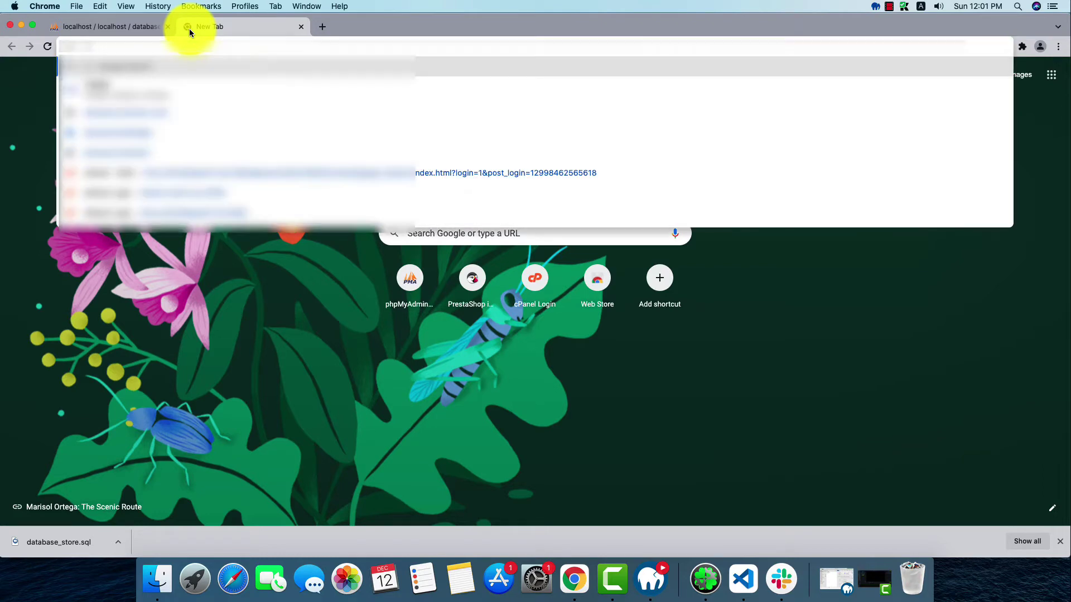
key("BackSpace")
type("l")
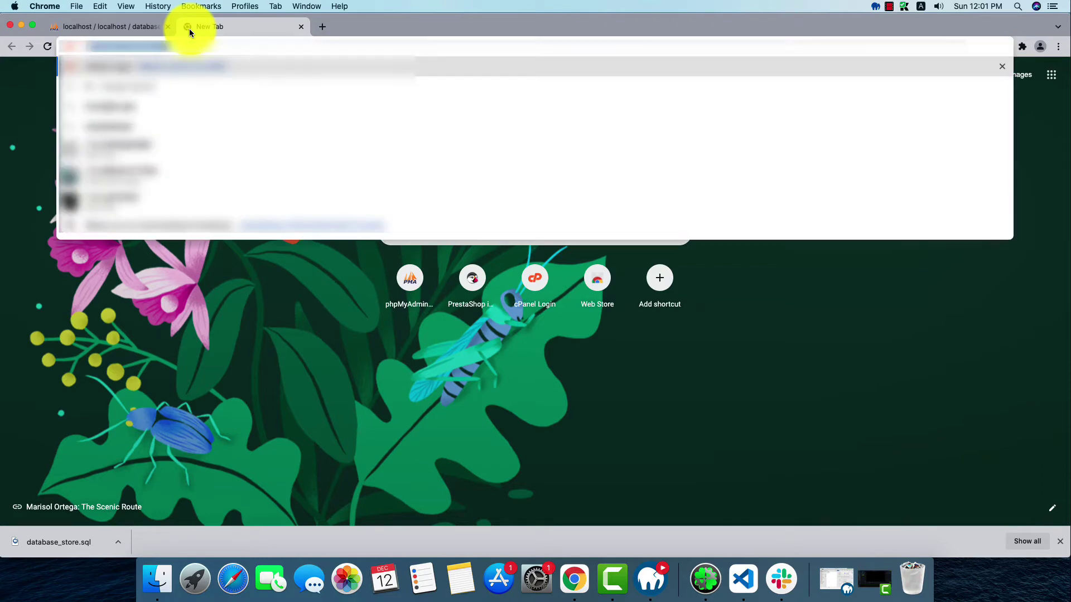
key("Return")
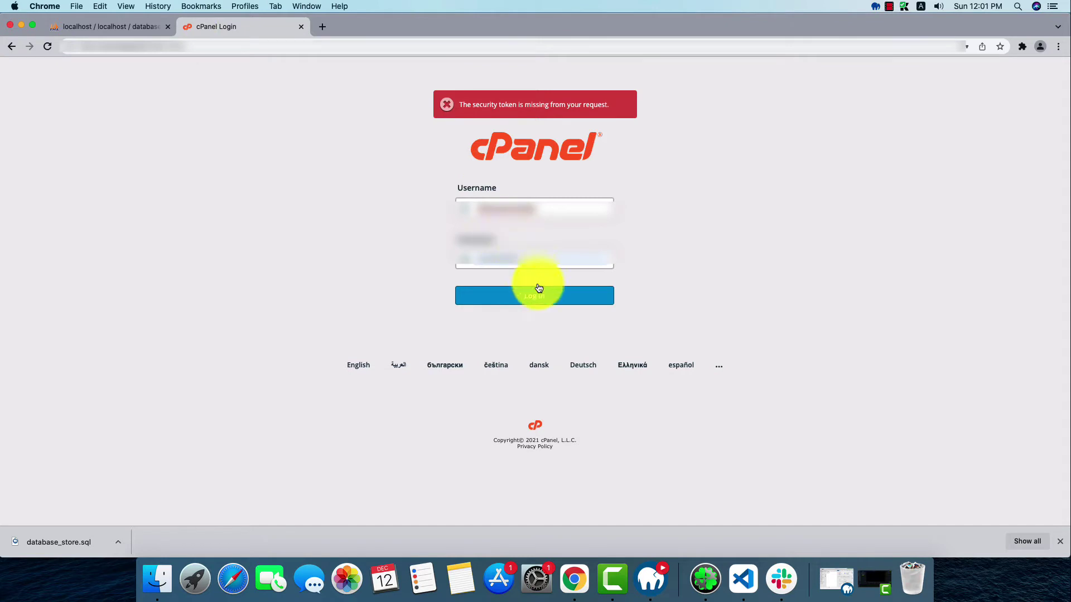
left_click(545, 302)
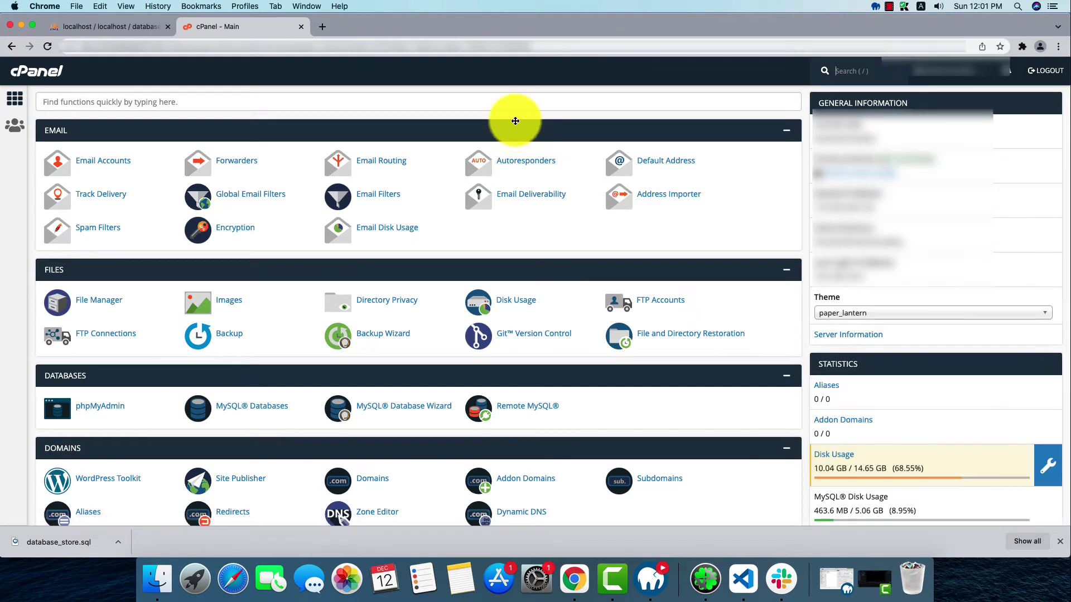
scroll(714, 438, "down", 3)
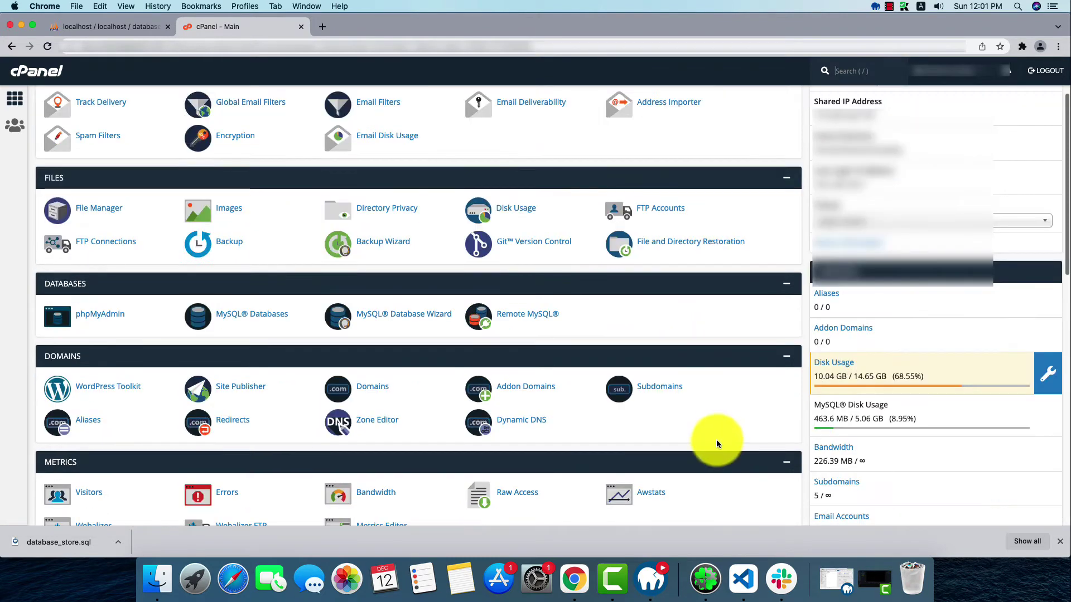
Create the subdomain demosub with its auto-filled document root, then return to Subdomains
left_click(661, 392)
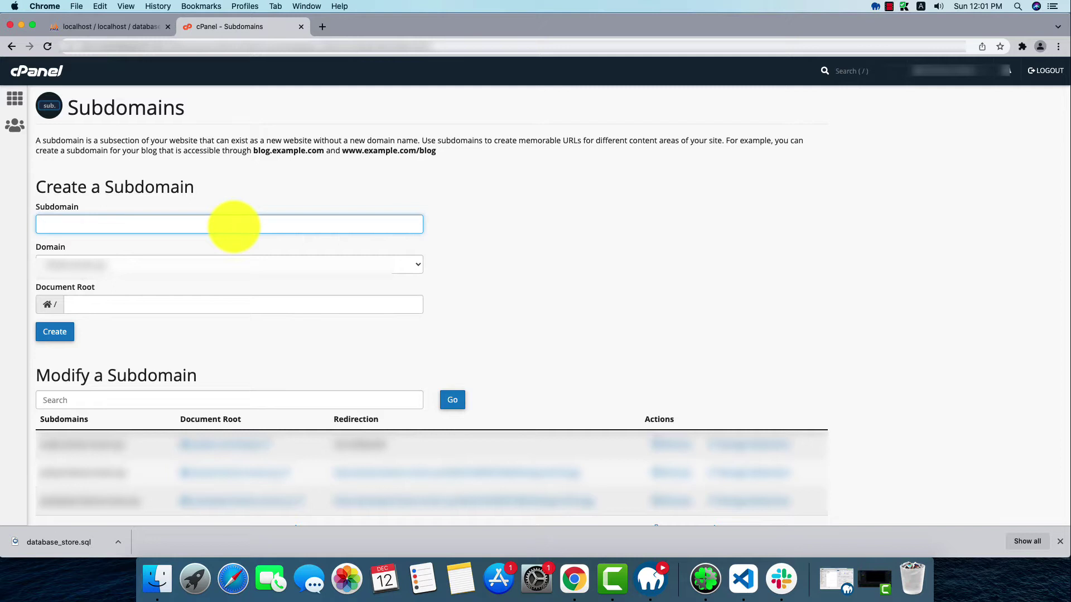
type("demosub")
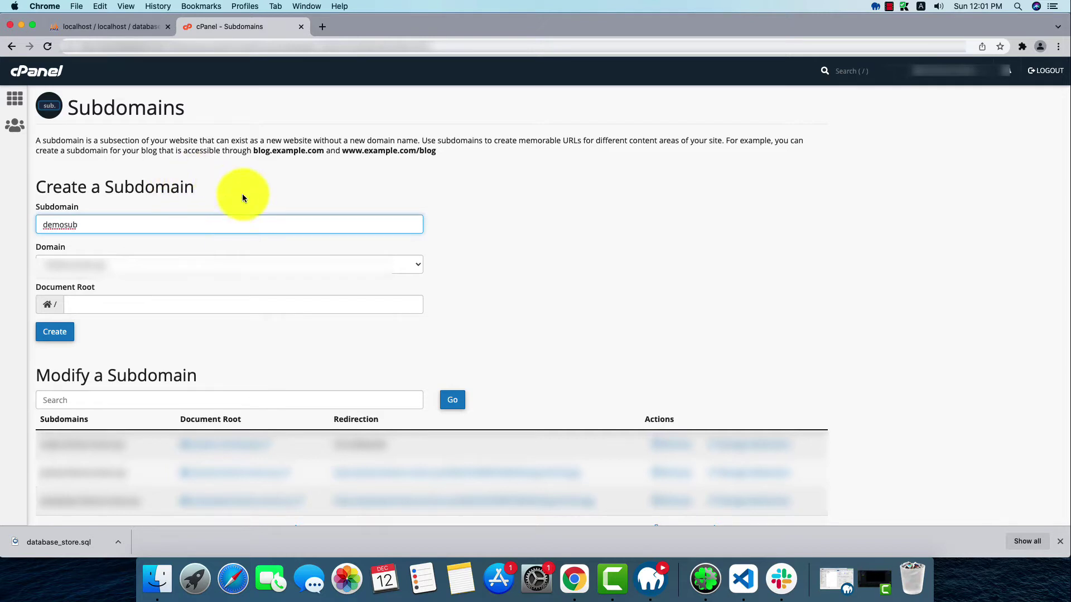
left_click(483, 287)
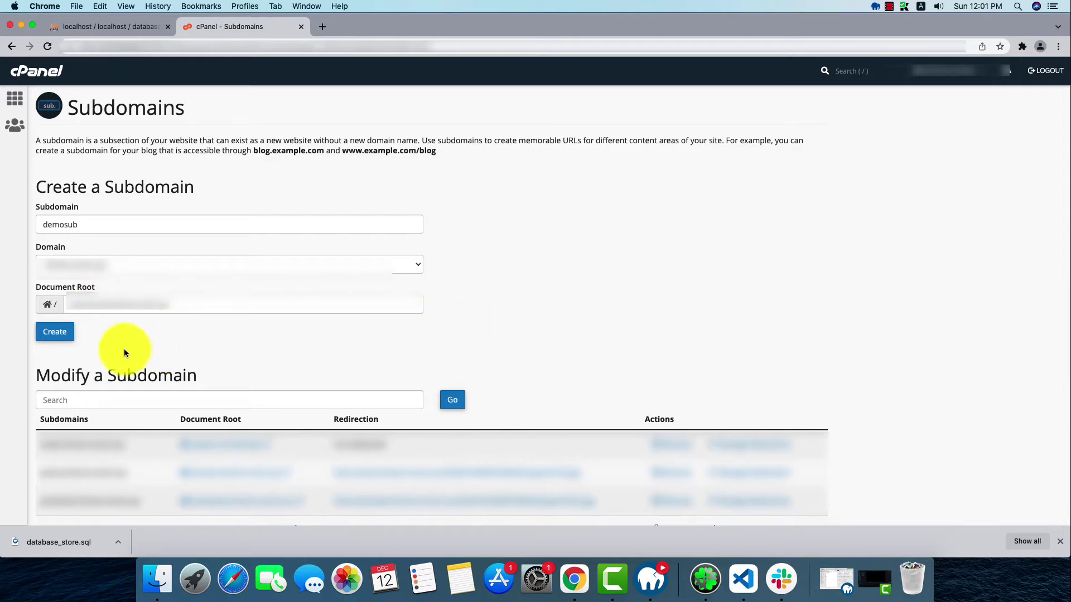
left_click(57, 334)
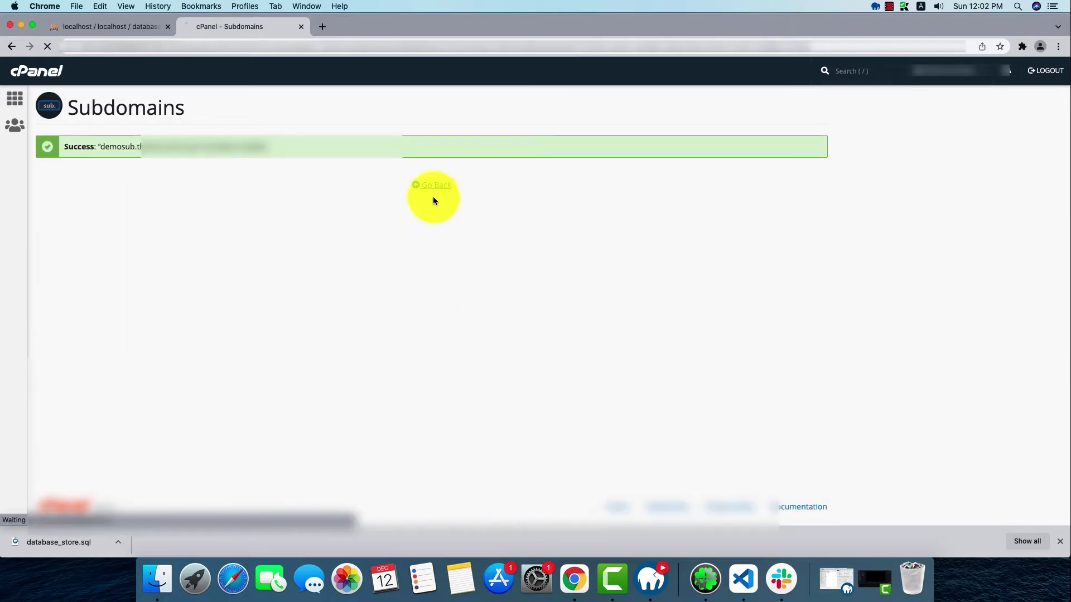
left_click(435, 205)
scroll(298, 303, "down", 2)
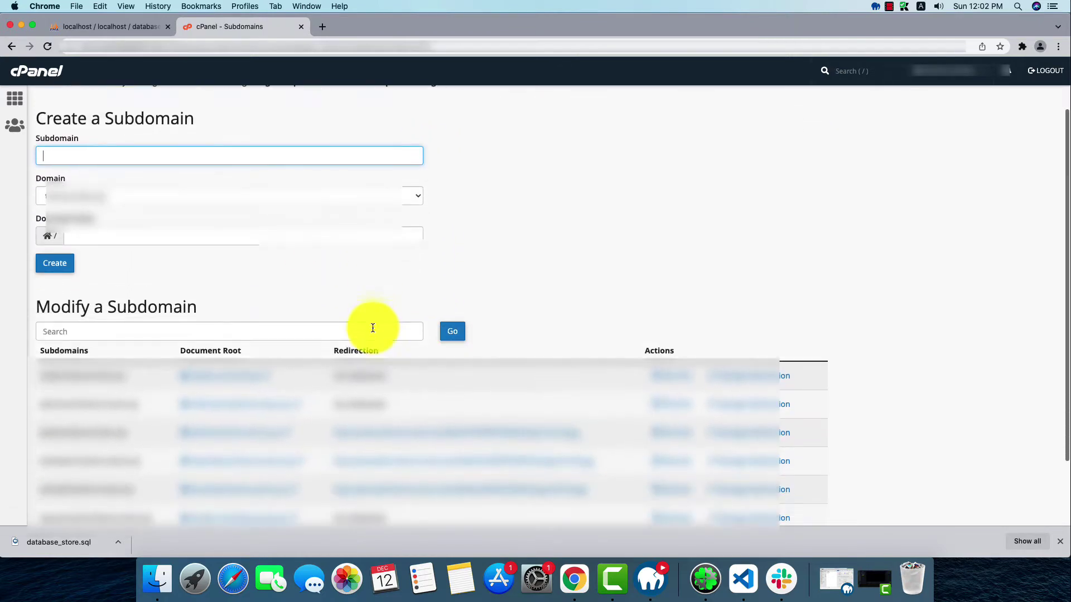
Upload Archive.zip from Finder into the /demosub folder through File Manager's upload page
left_click(263, 410)
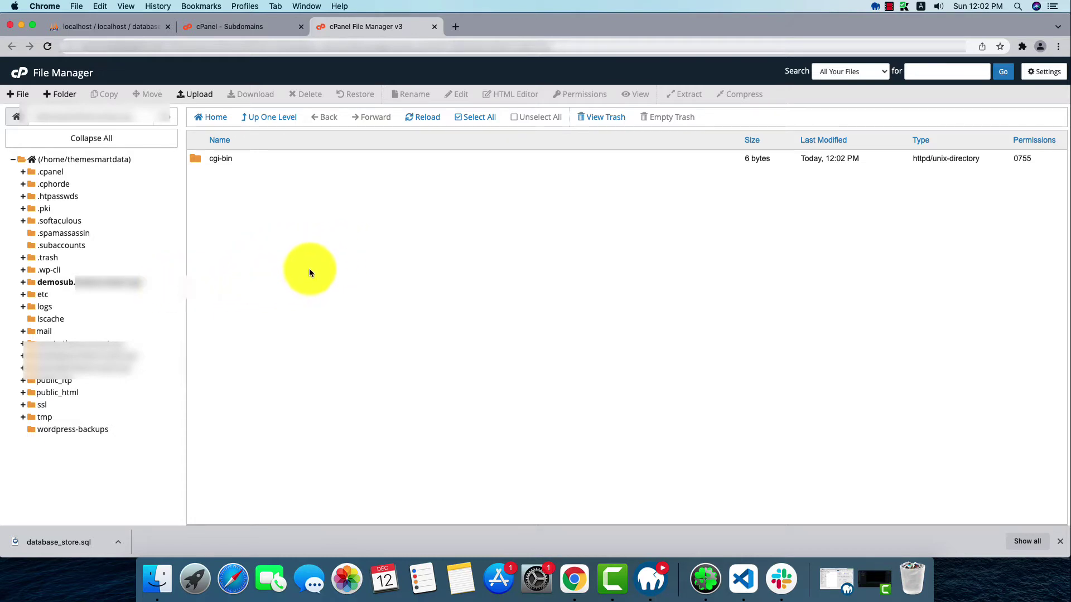
left_click(200, 95)
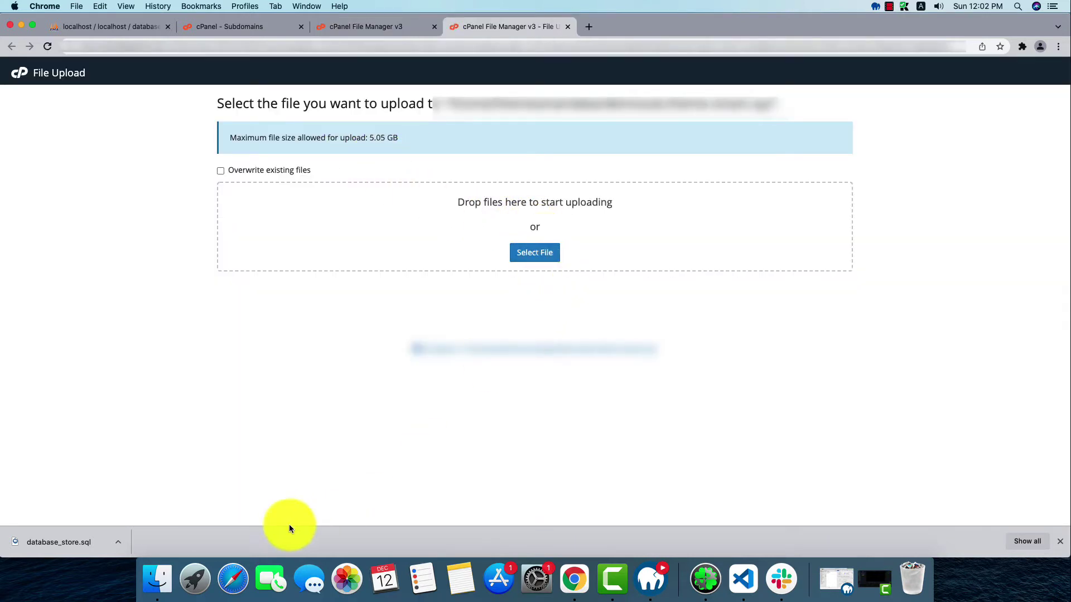
left_click(157, 580)
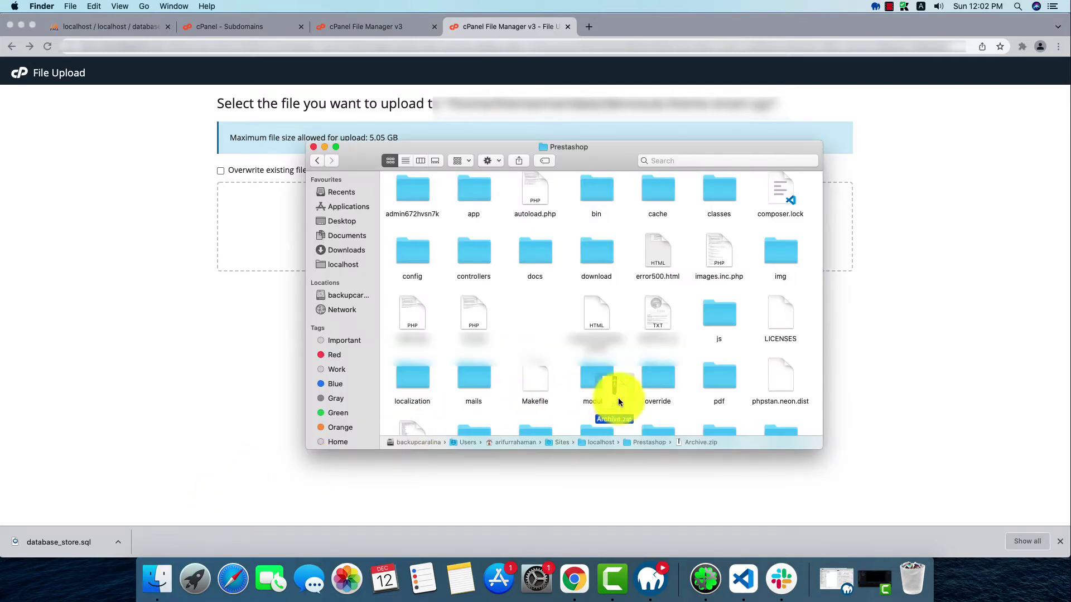
left_click_drag(615, 395, 275, 223)
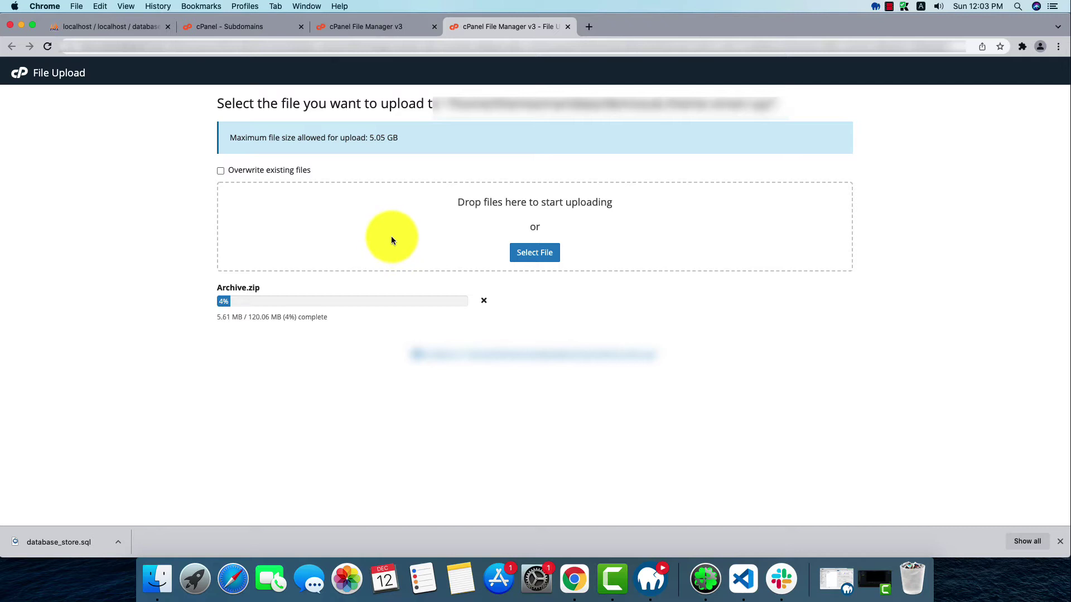
key("super+2")
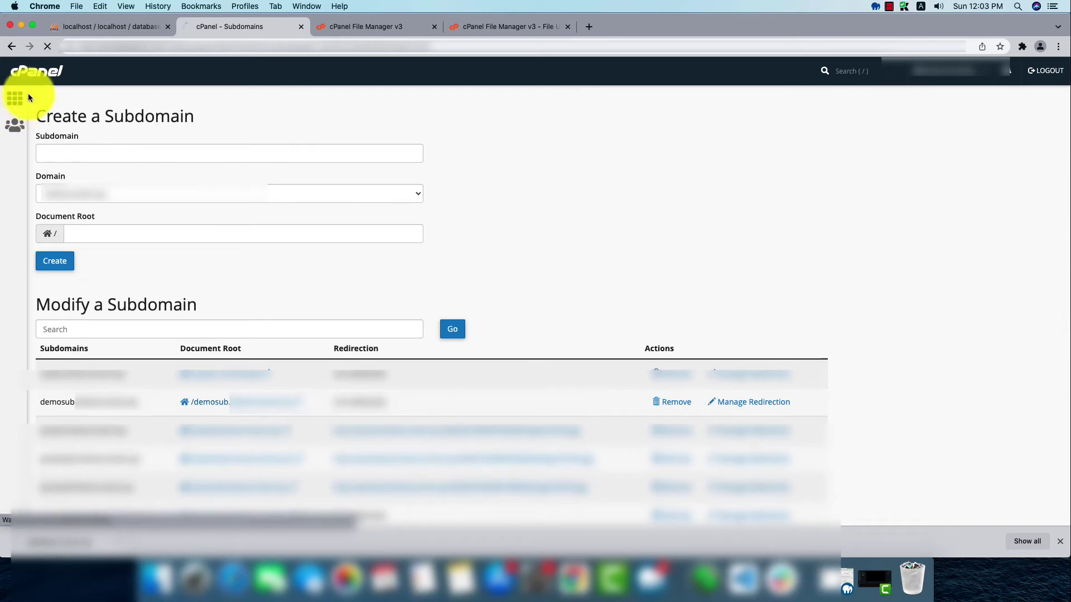
Find MySQL Databases with the 'da' search and create database_store (themesma_database_store)
left_click(39, 71)
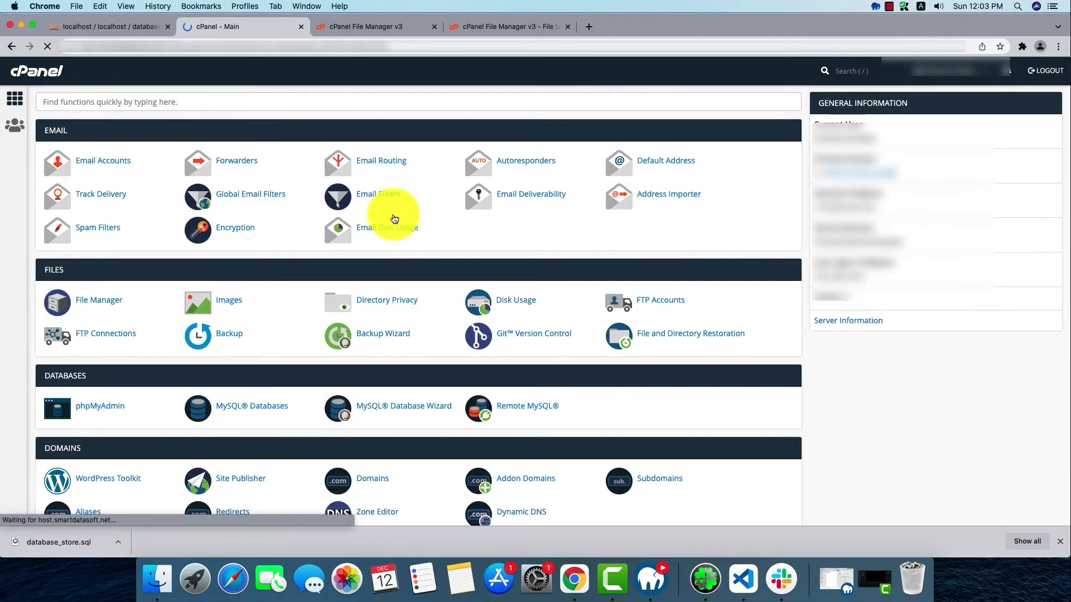
left_click(375, 106)
type("da")
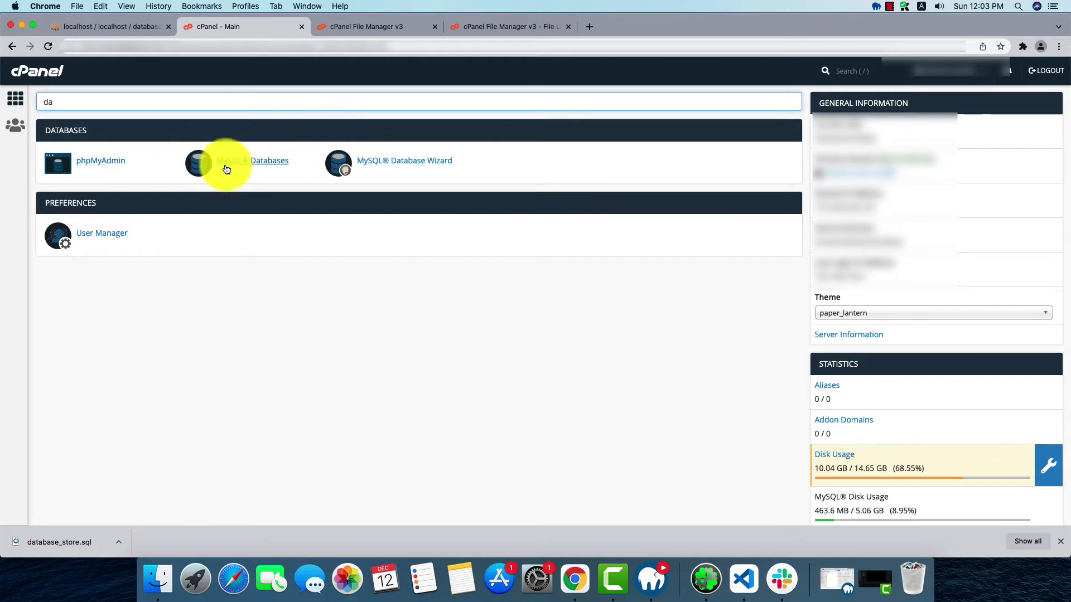
left_click(242, 168)
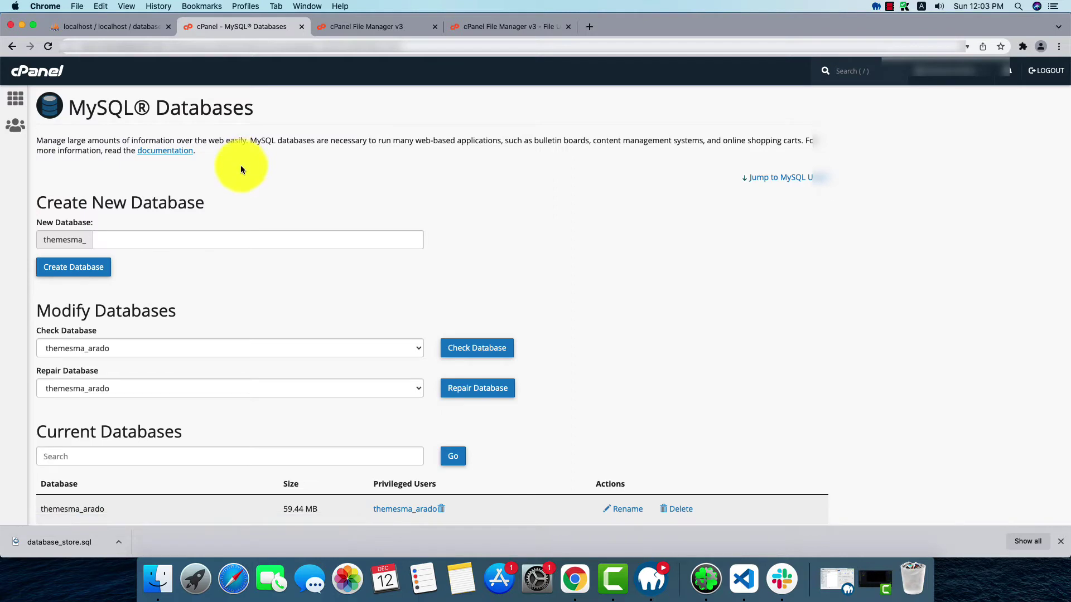
left_click(227, 244)
type("d")
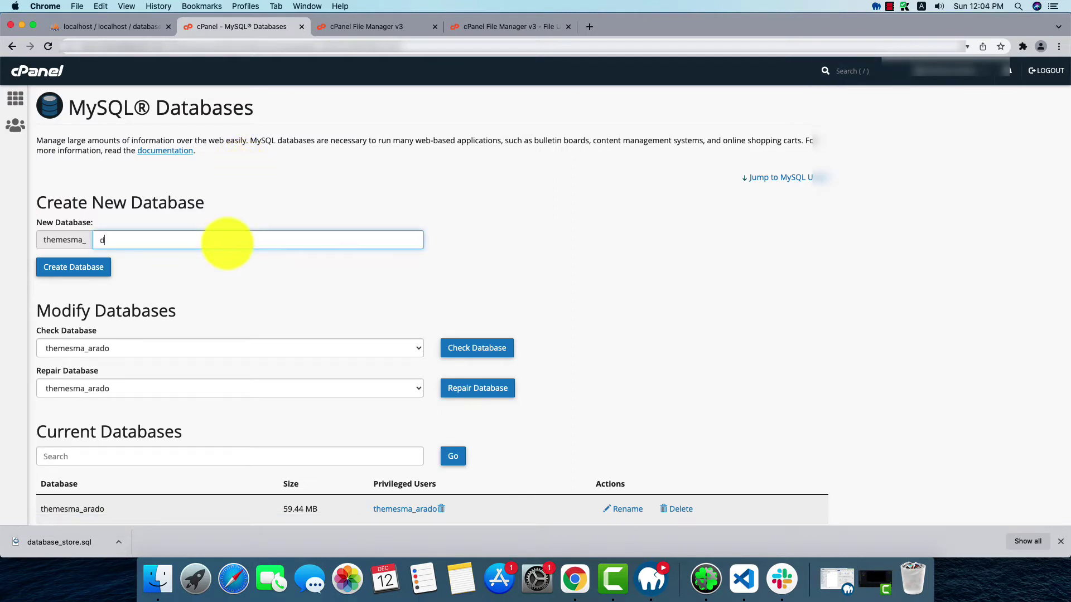
type("atabase_store")
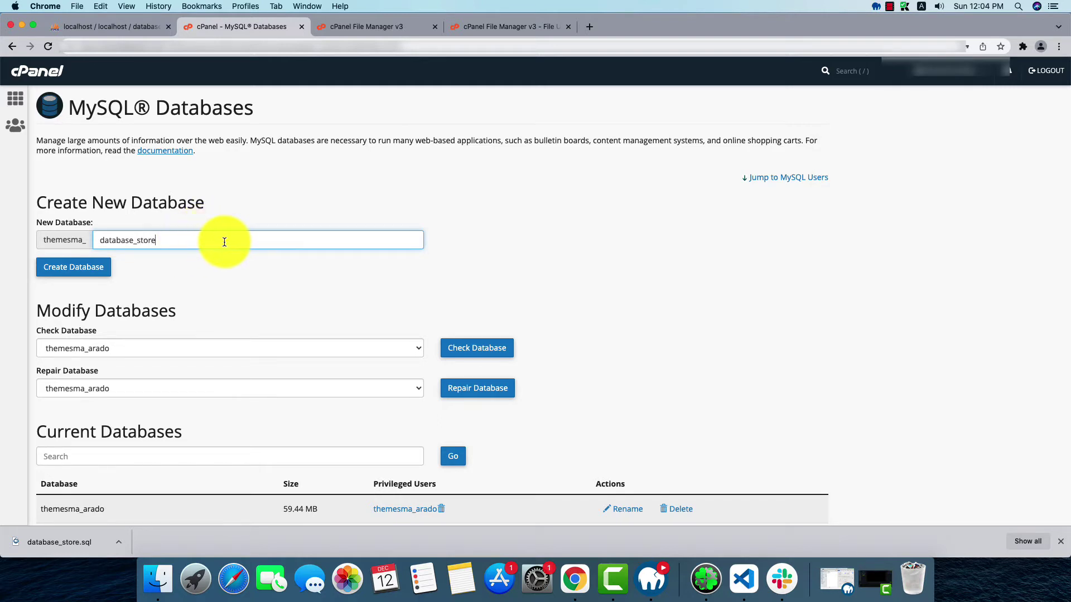
left_click(89, 273)
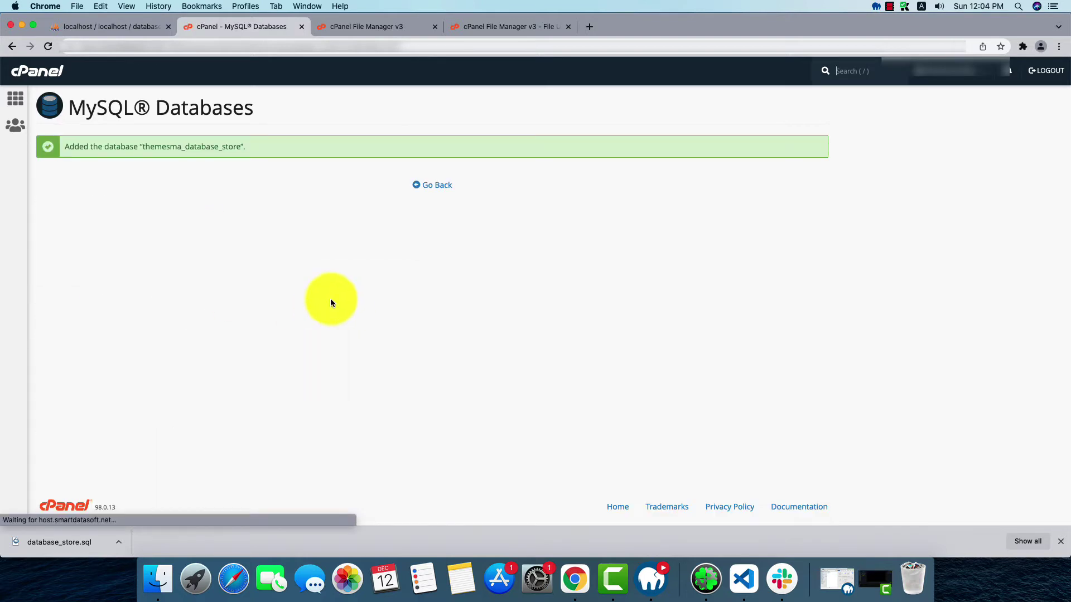
left_click(430, 187)
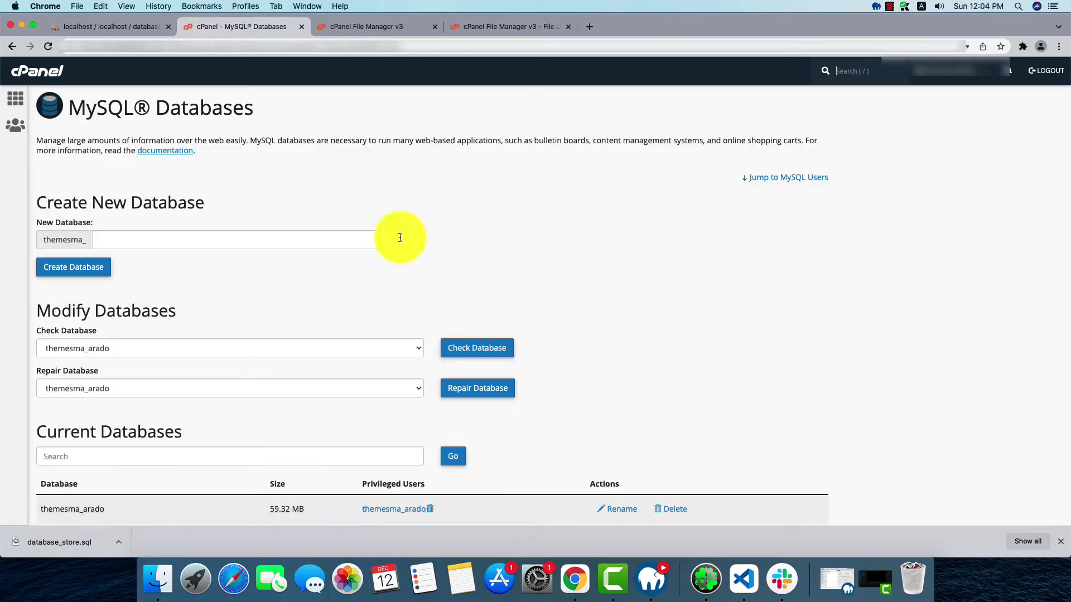
scroll(363, 286, "down", 3)
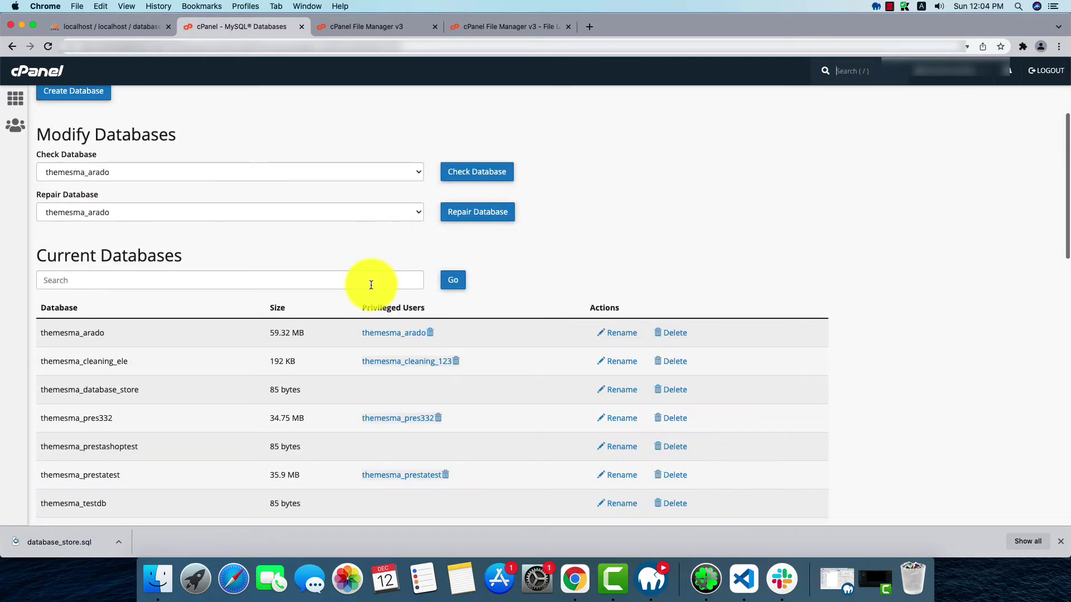
scroll(355, 276, "down", 7)
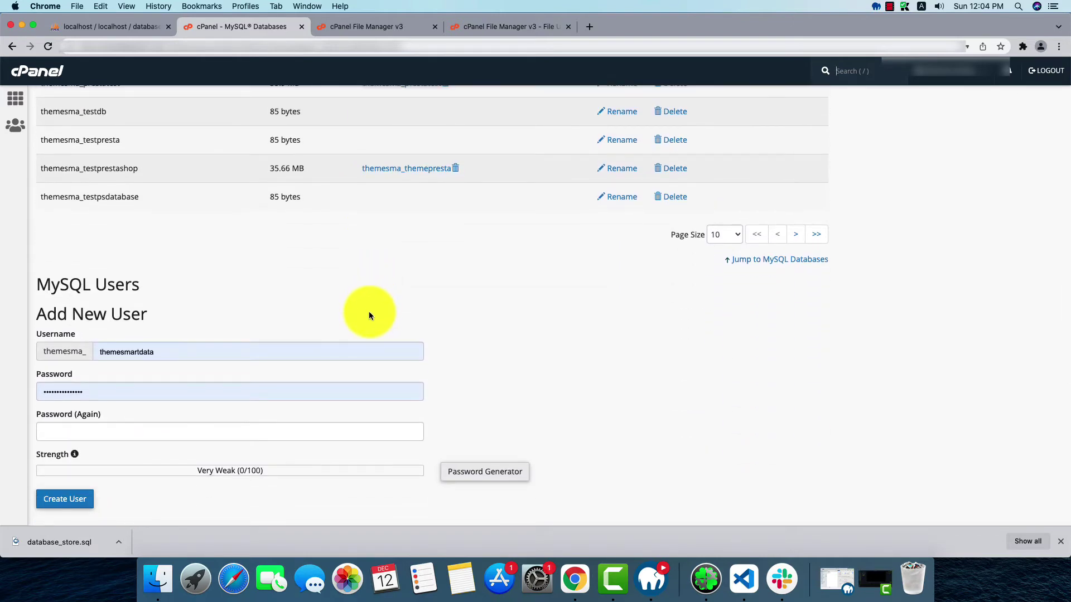
Add MySQL user demouser (themesma_demouser), entering its password in both password fields
scroll(370, 311, "down", 1)
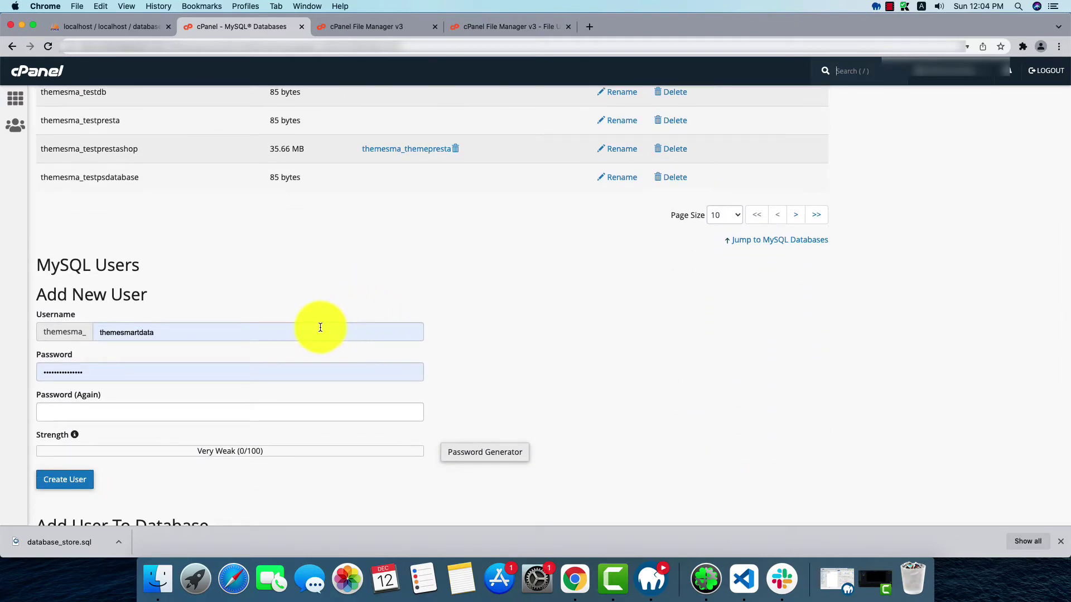
double_click(168, 332)
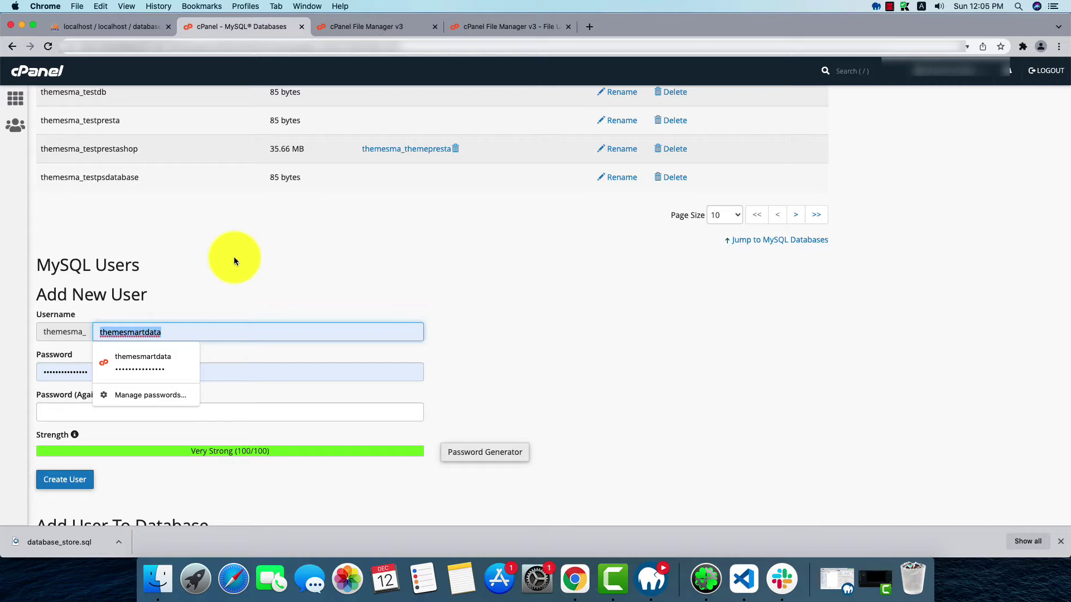
type("demo")
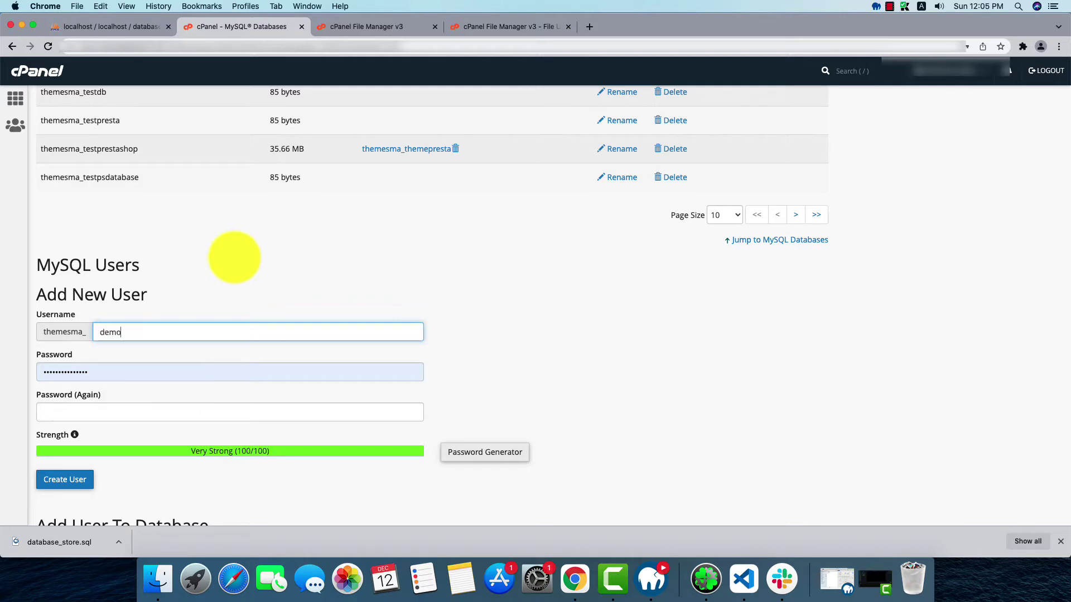
type("user")
left_click(100, 377)
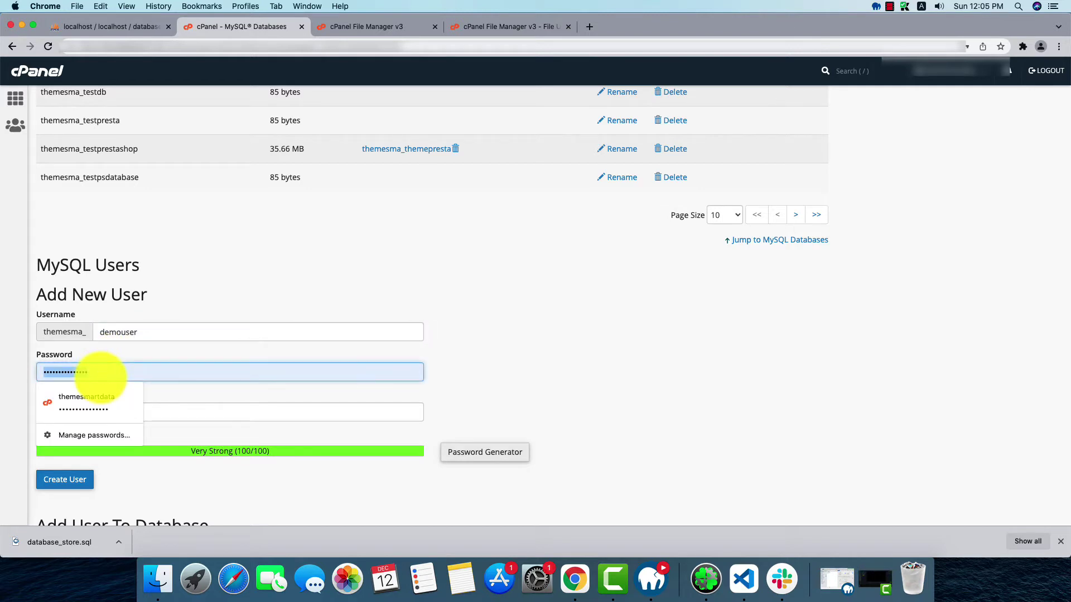
type("demo123")
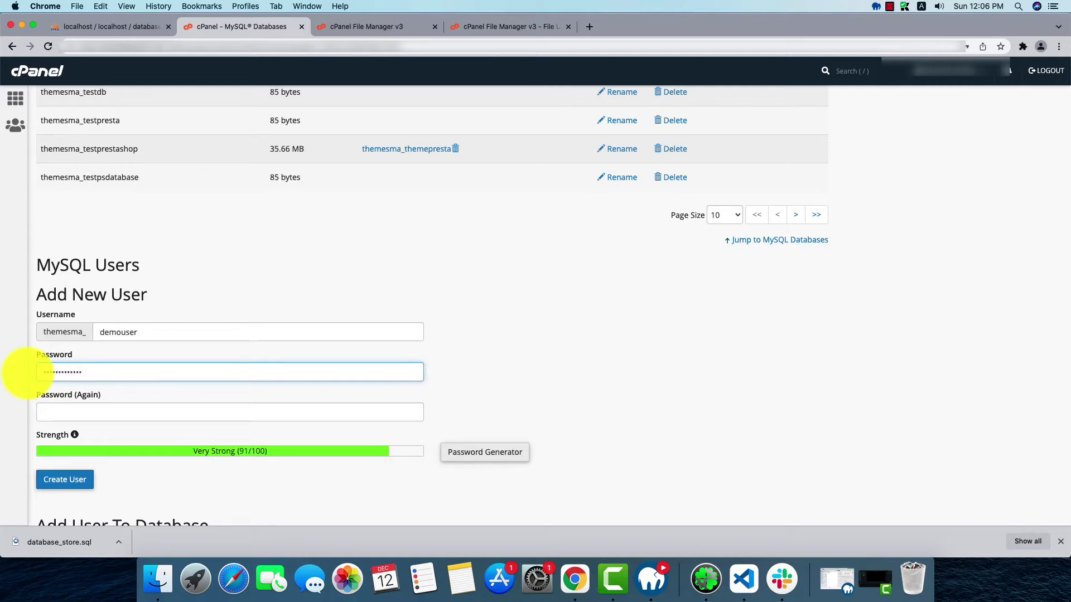
left_click(89, 409)
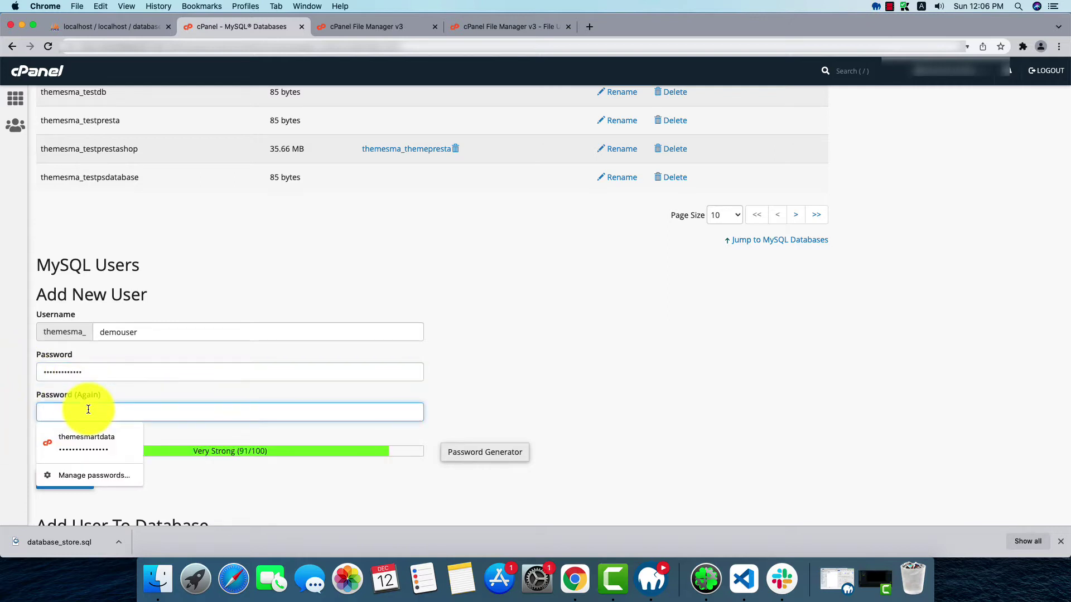
type("d")
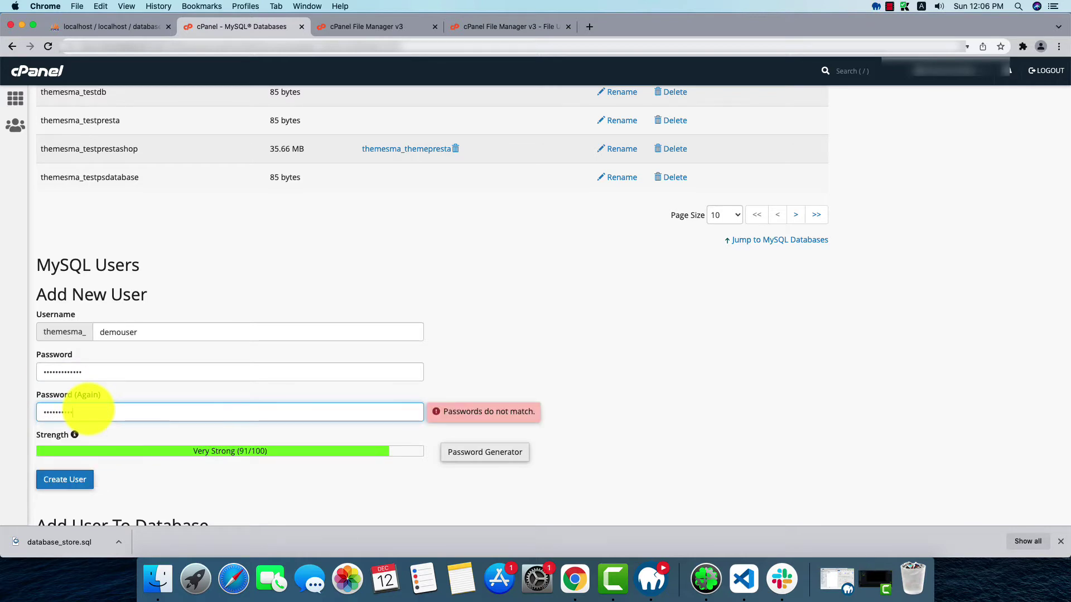
type("a")
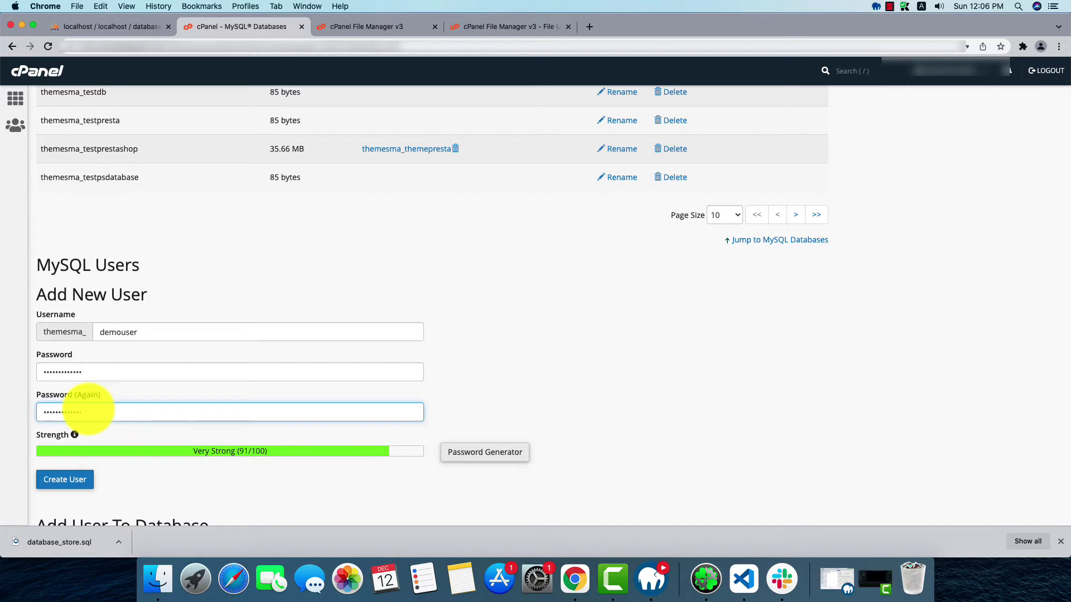
scroll(347, 463, "down", 3)
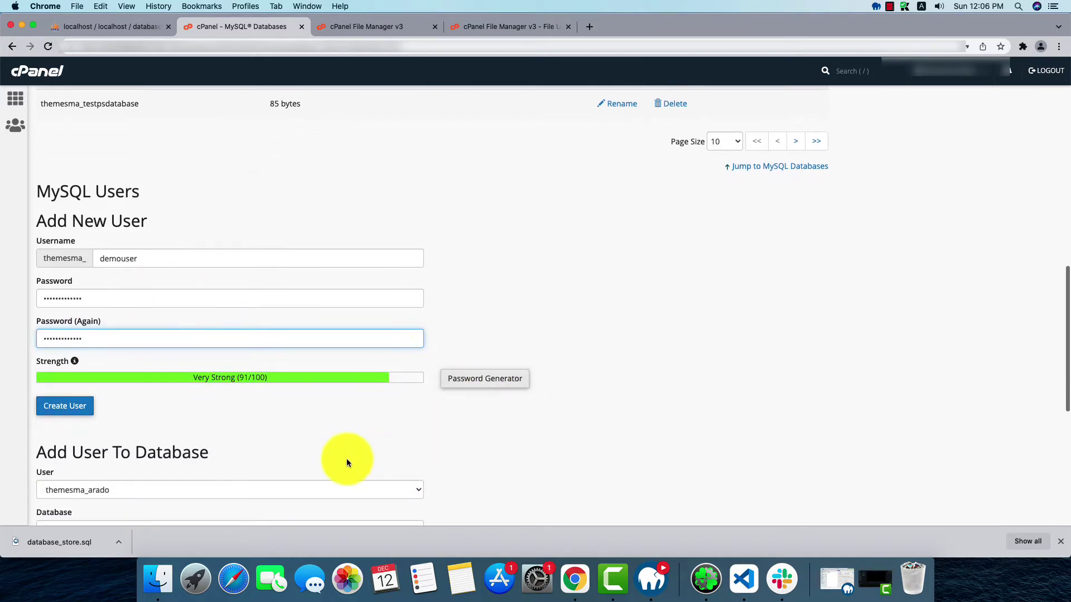
left_click(81, 417)
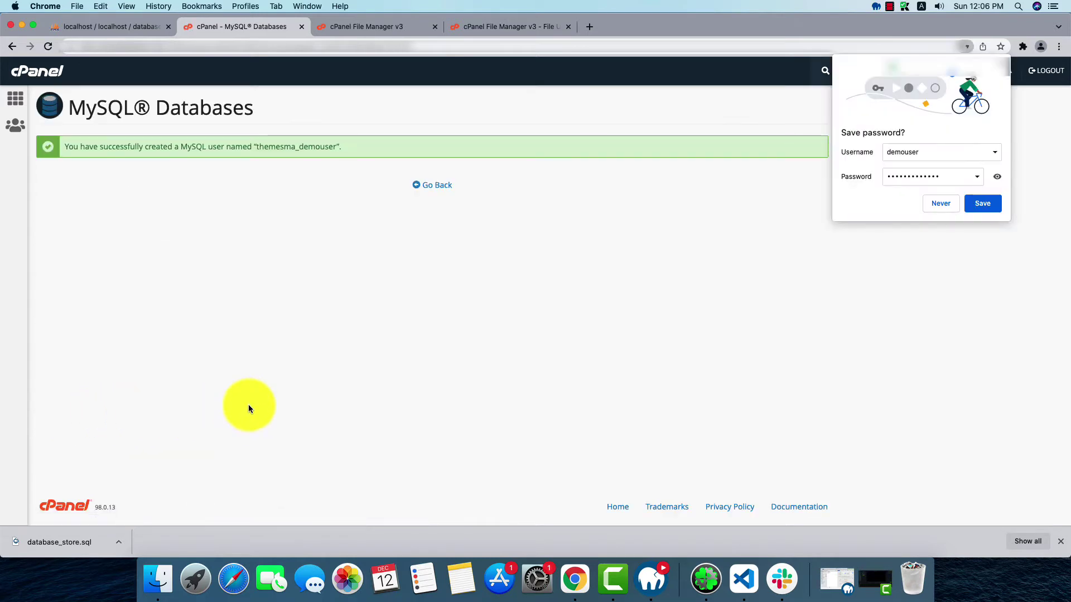
Under Add User To Database, pair themesma_demouser with themesma_database_store and submit
left_click(433, 186)
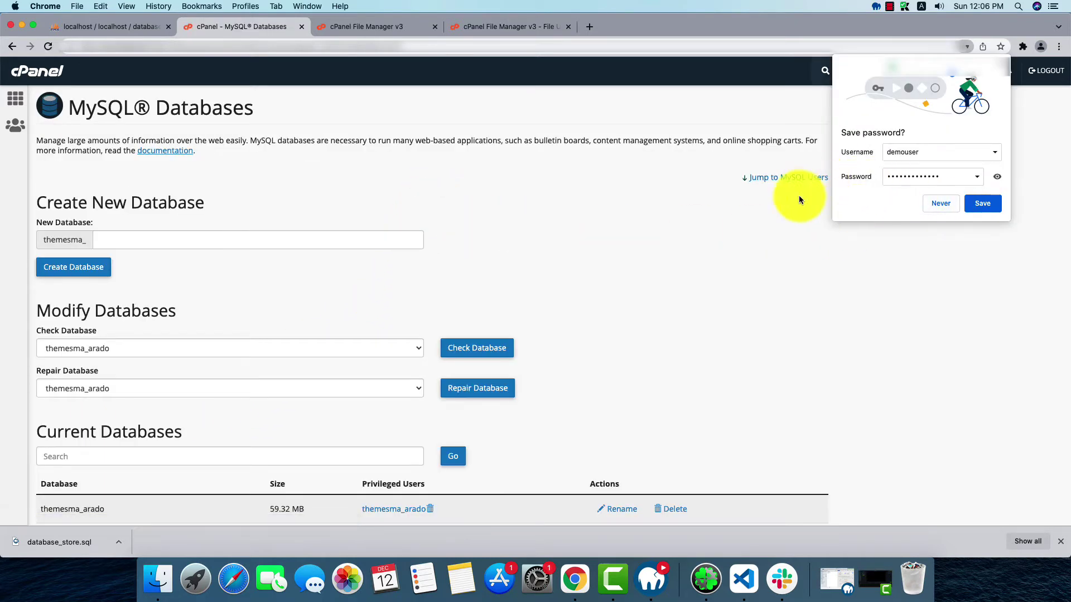
left_click(968, 48)
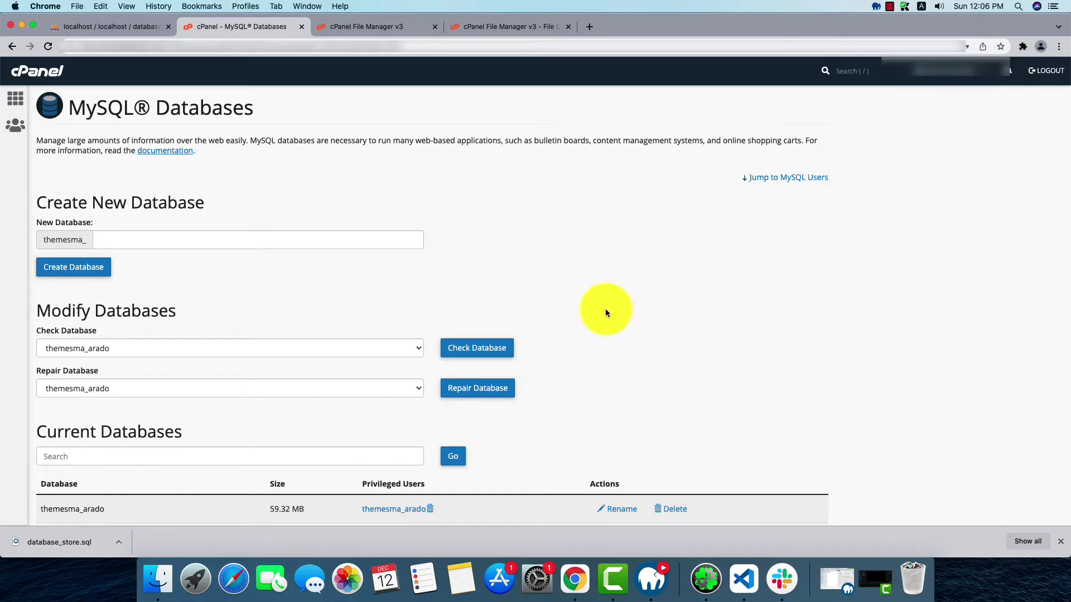
scroll(593, 366, "down", 5)
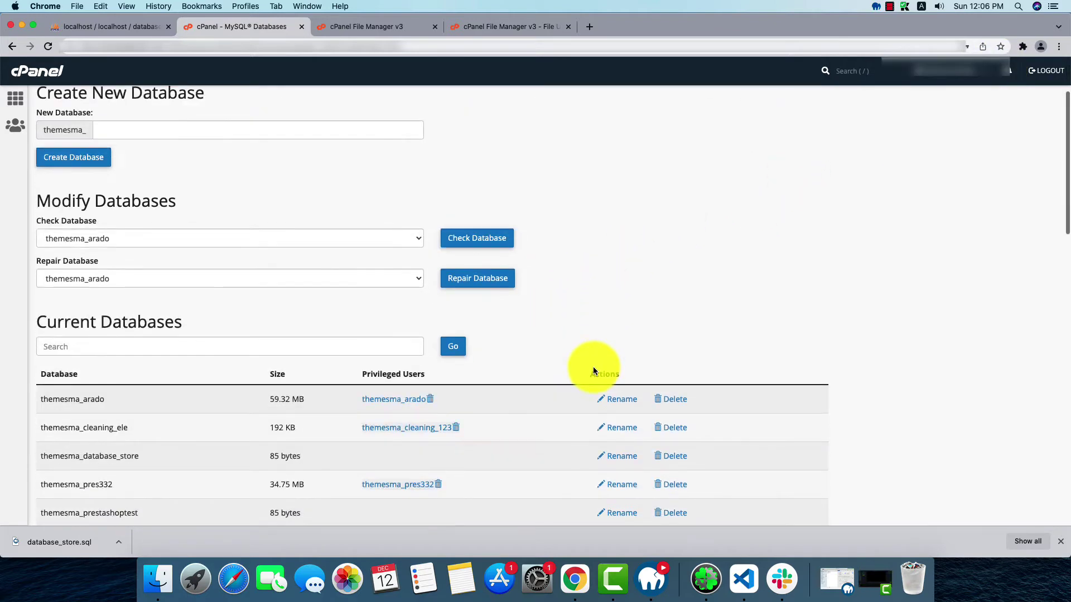
scroll(584, 347, "down", 15)
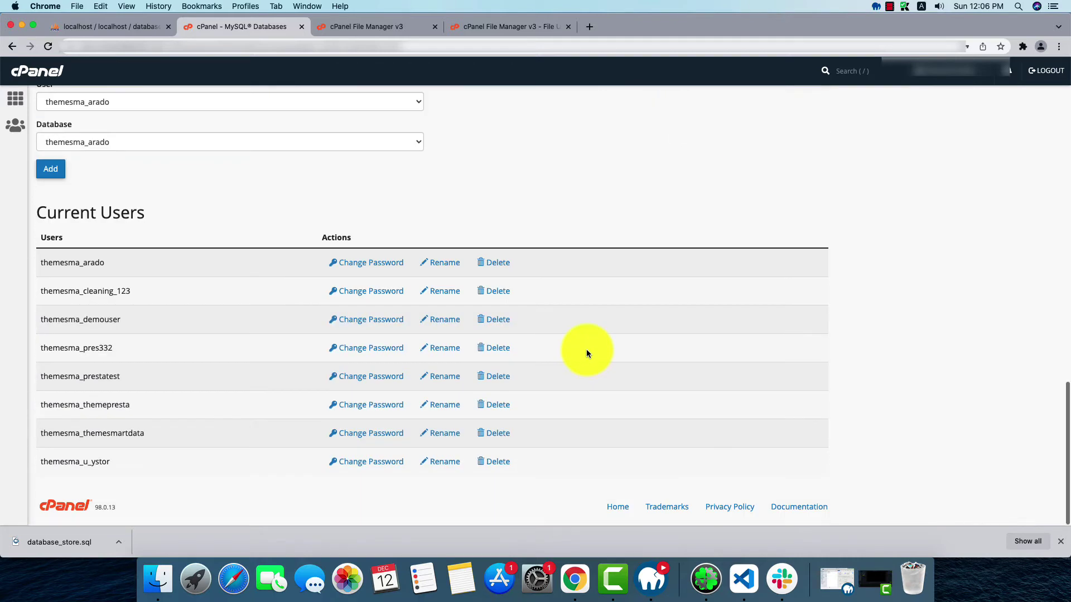
scroll(586, 349, "up", 3)
scroll(449, 351, "up", 2)
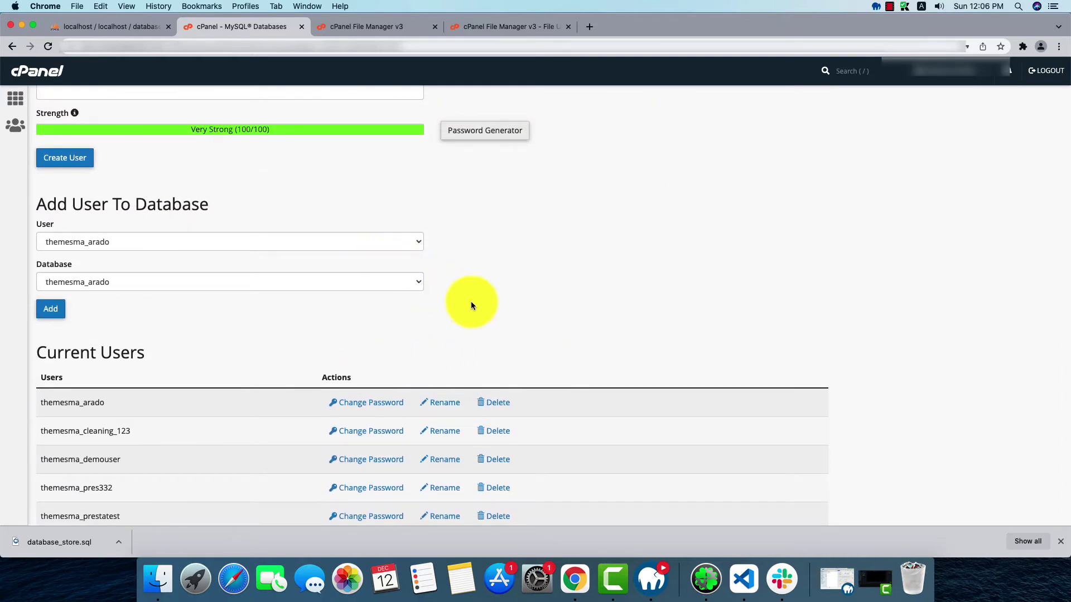
scroll(491, 306, "up", 4)
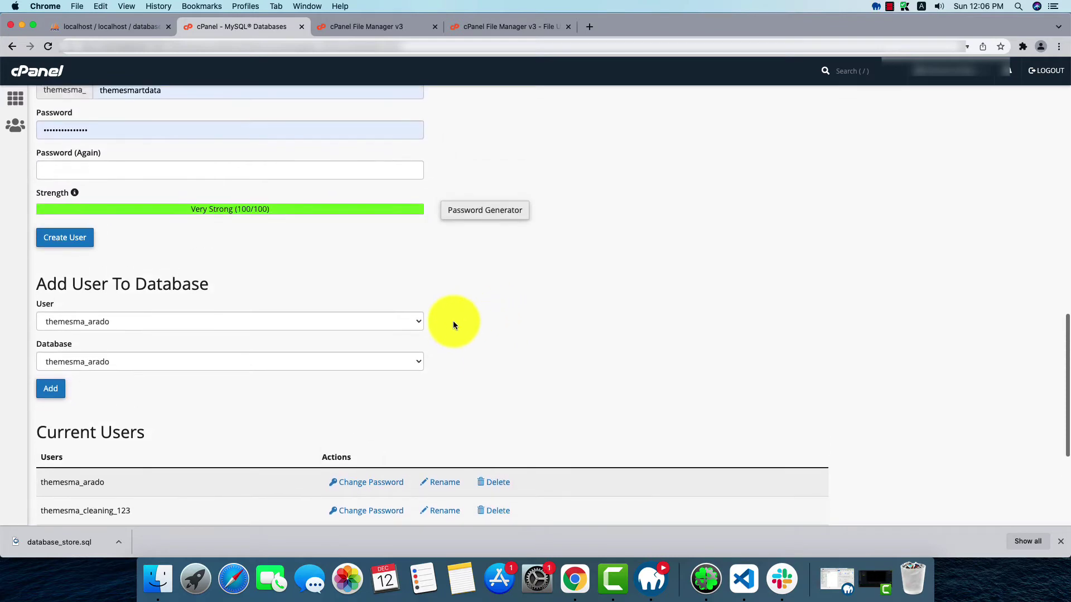
left_click(410, 321)
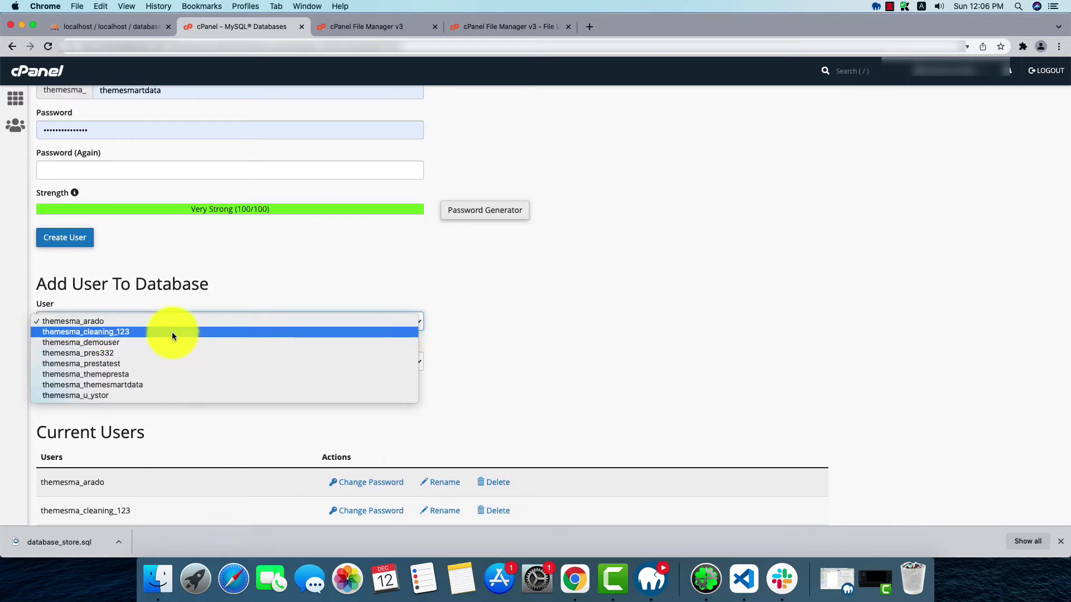
left_click(121, 344)
left_click(152, 361)
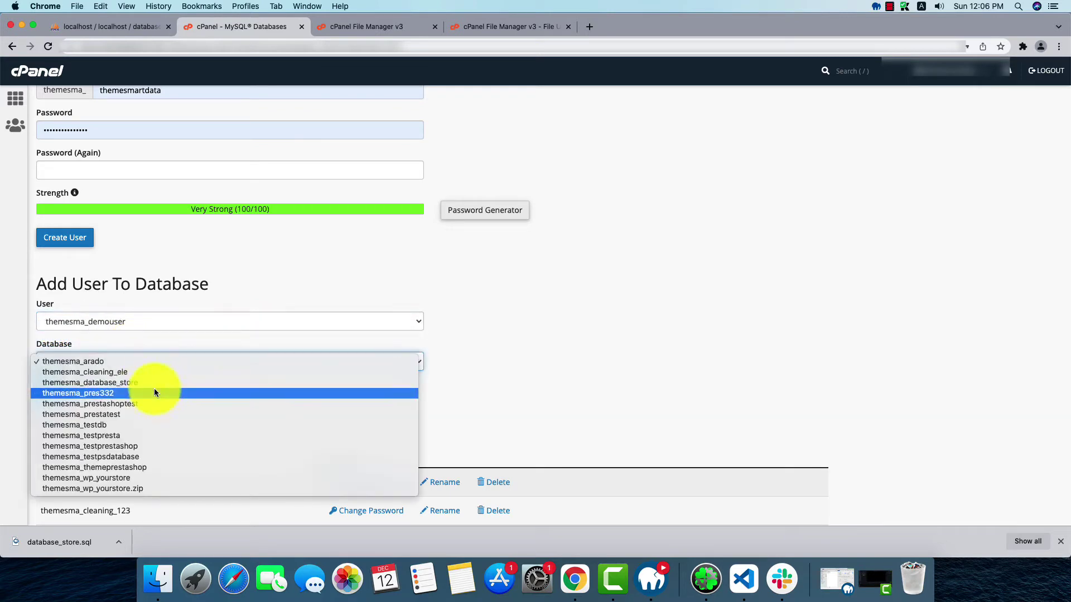
left_click(119, 384)
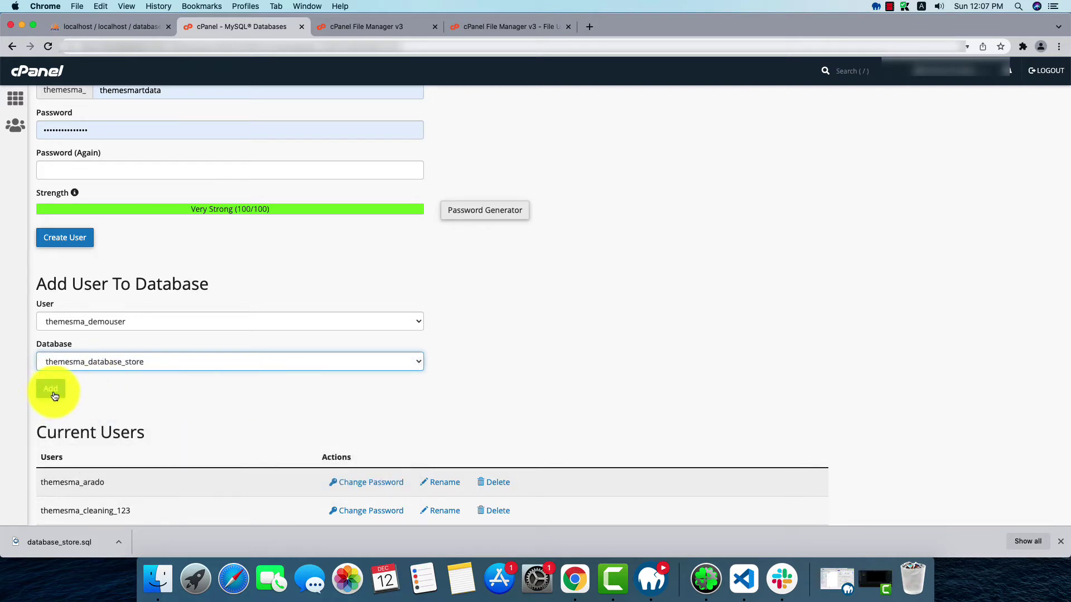
left_click(55, 391)
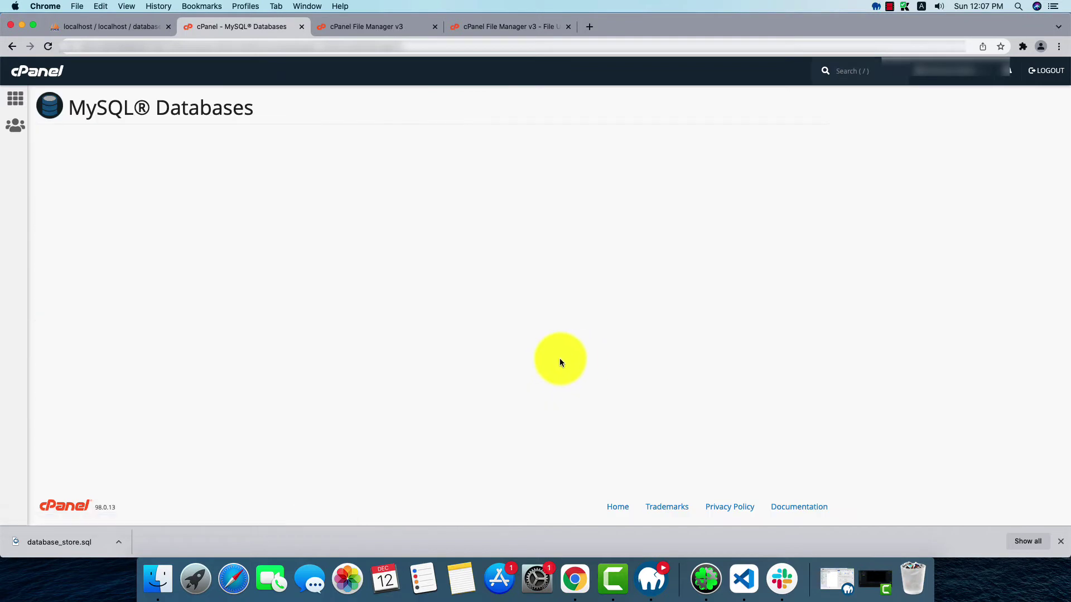
Grant themesma_demouser ALL PRIVILEGES on themesma_database_store, save, and go back
scroll(290, 383, "down", 3)
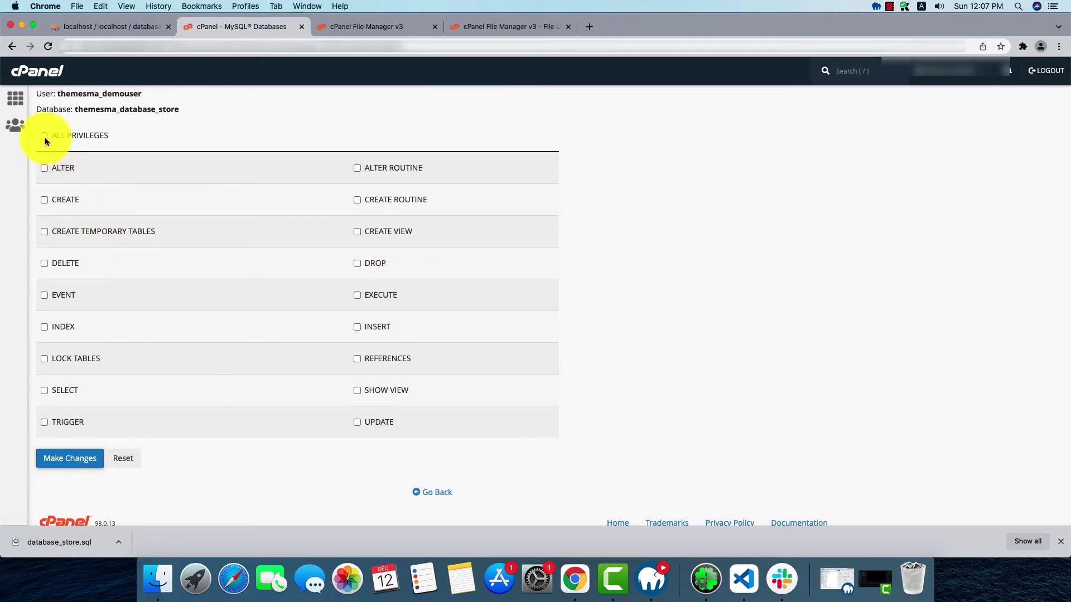
left_click(44, 136)
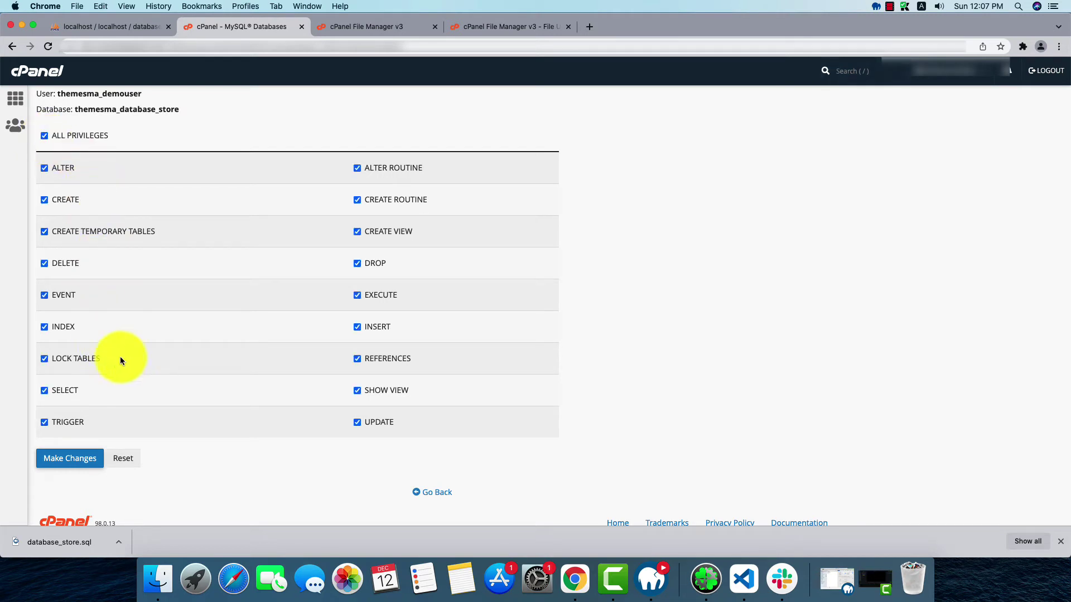
left_click(82, 456)
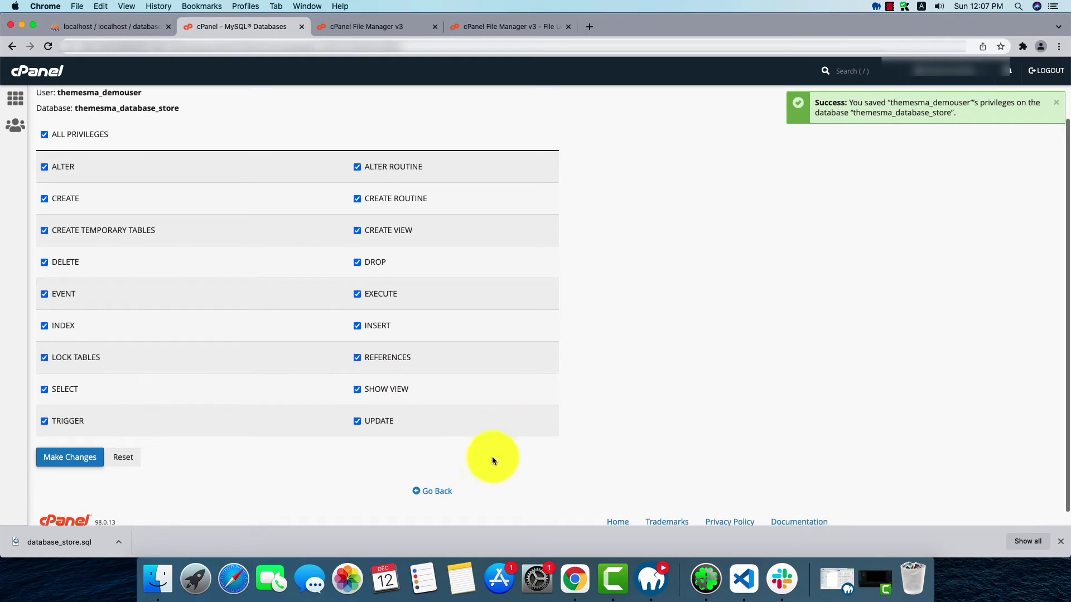
scroll(492, 456, "down", 1)
left_click(441, 476)
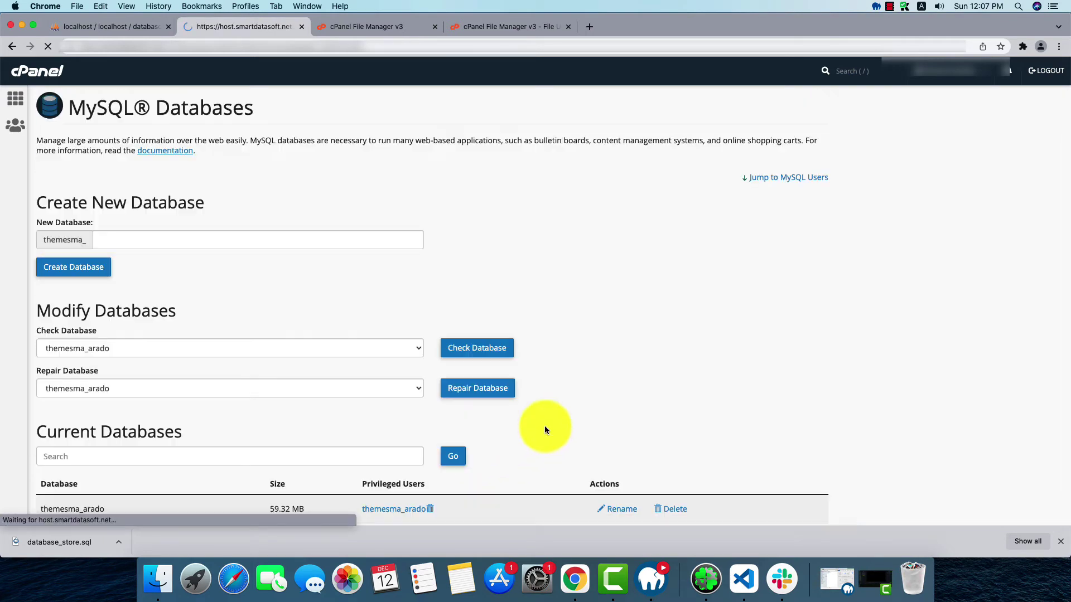
From the cPanel home page, launch phpMyAdmin under Databases
left_click(39, 78)
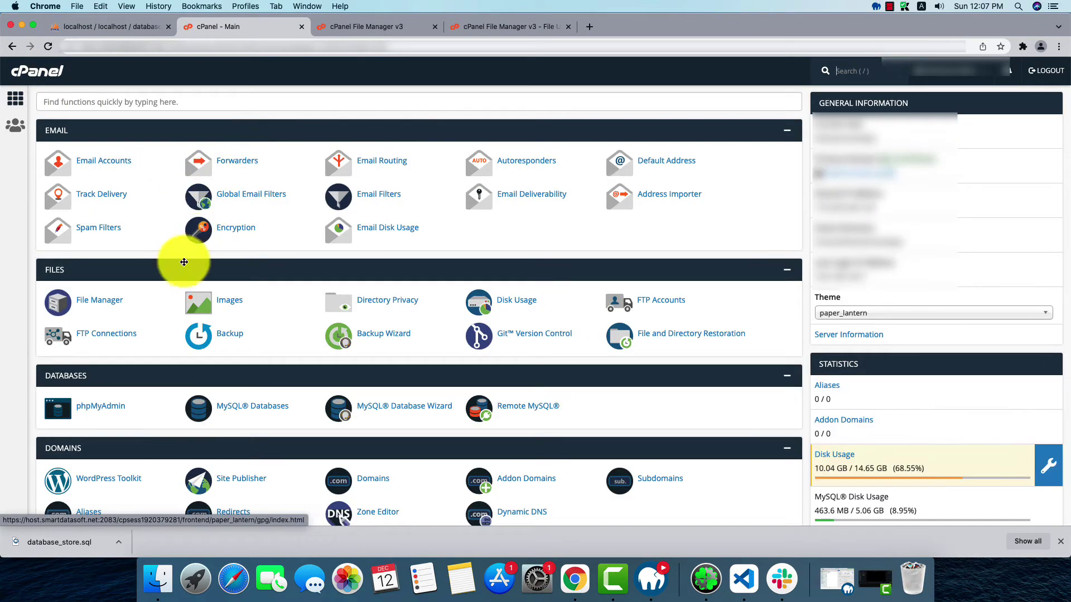
left_click(101, 405)
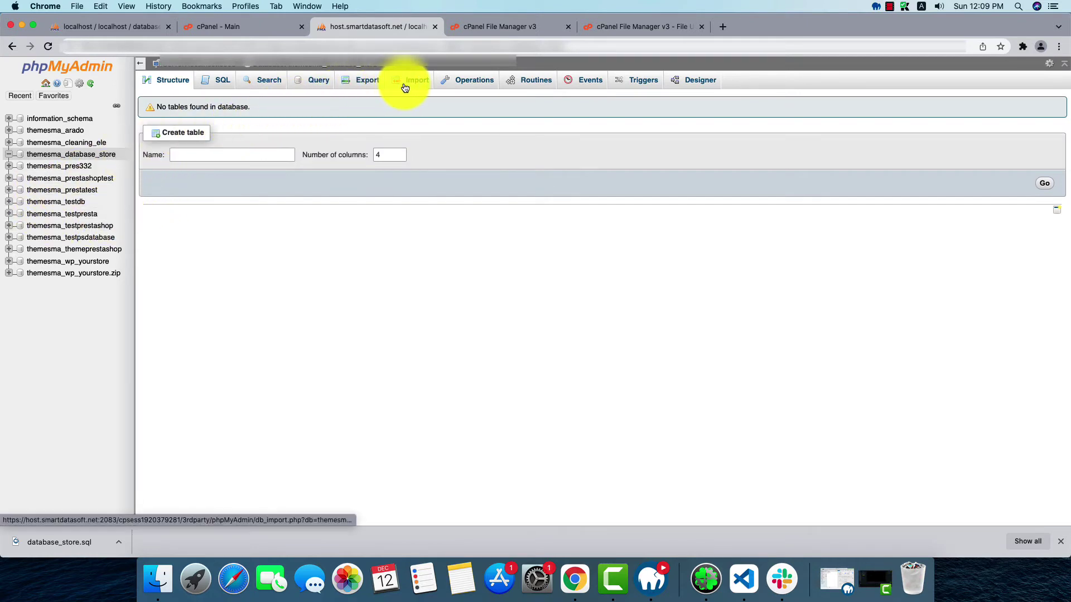
Import database_store.sql from Downloads into the themesma_database_store database
left_click(409, 88)
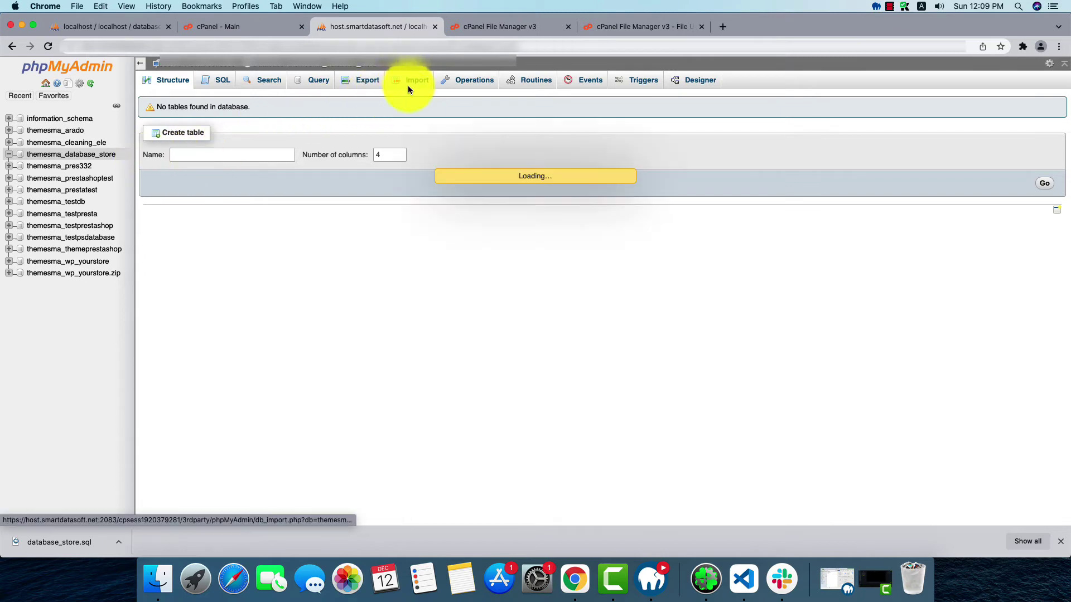
left_click(249, 191)
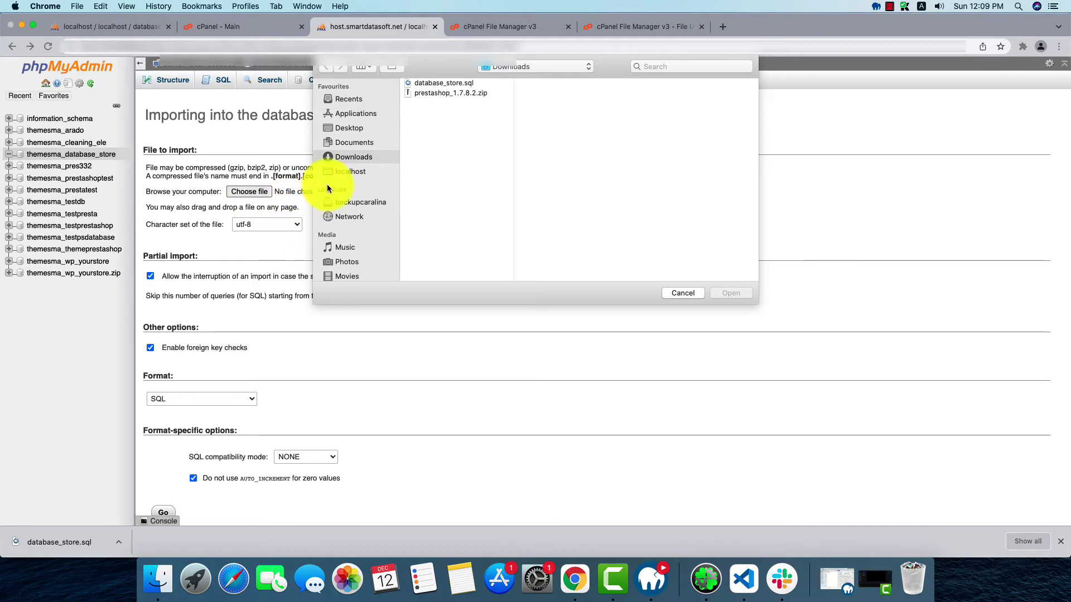
left_click(444, 83)
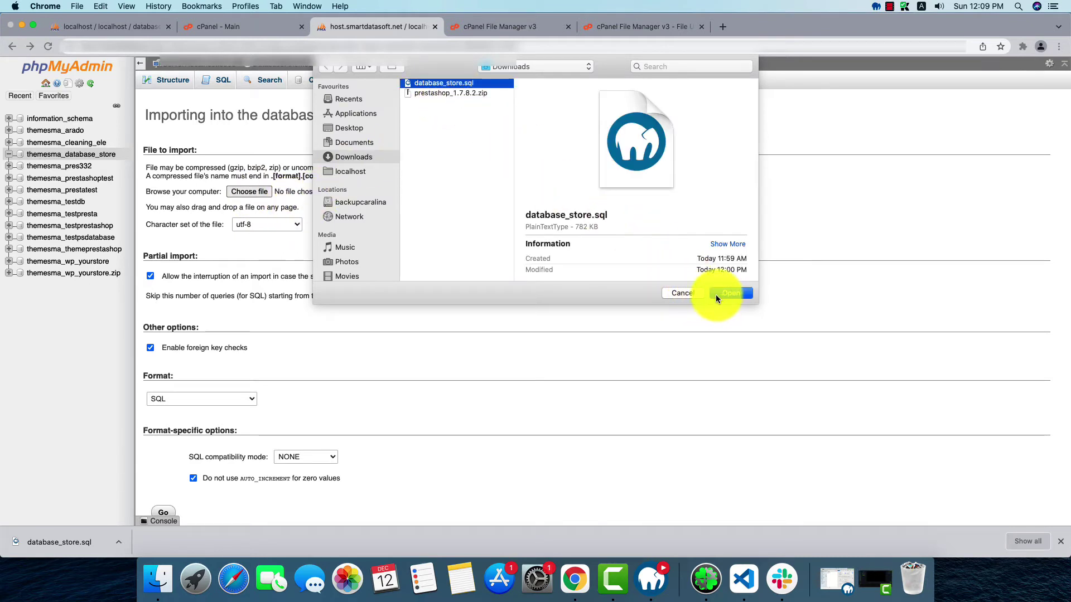
left_click(731, 295)
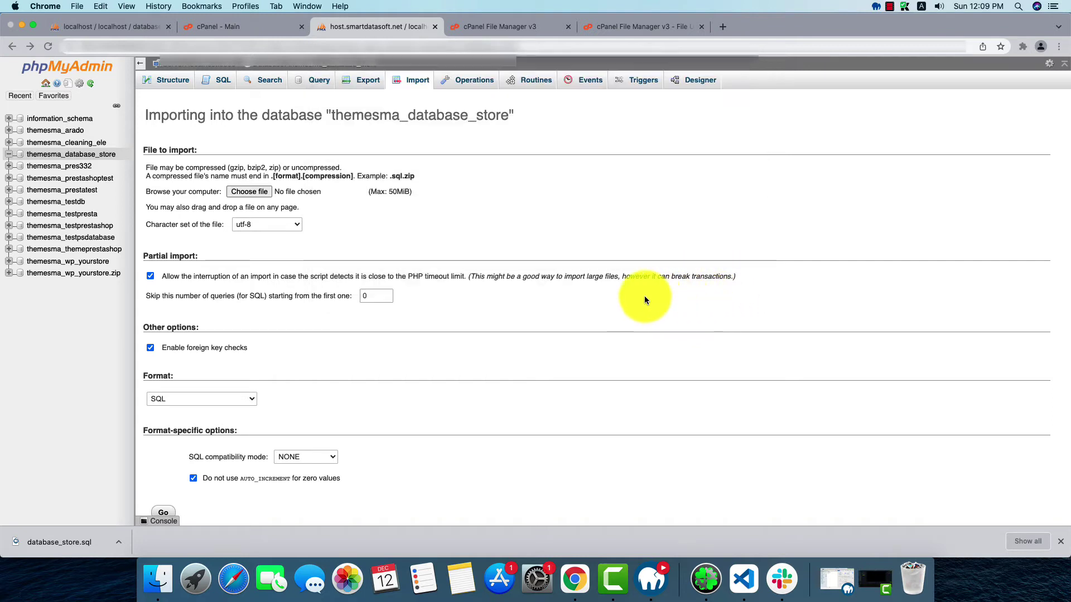
scroll(363, 366, "down", 2)
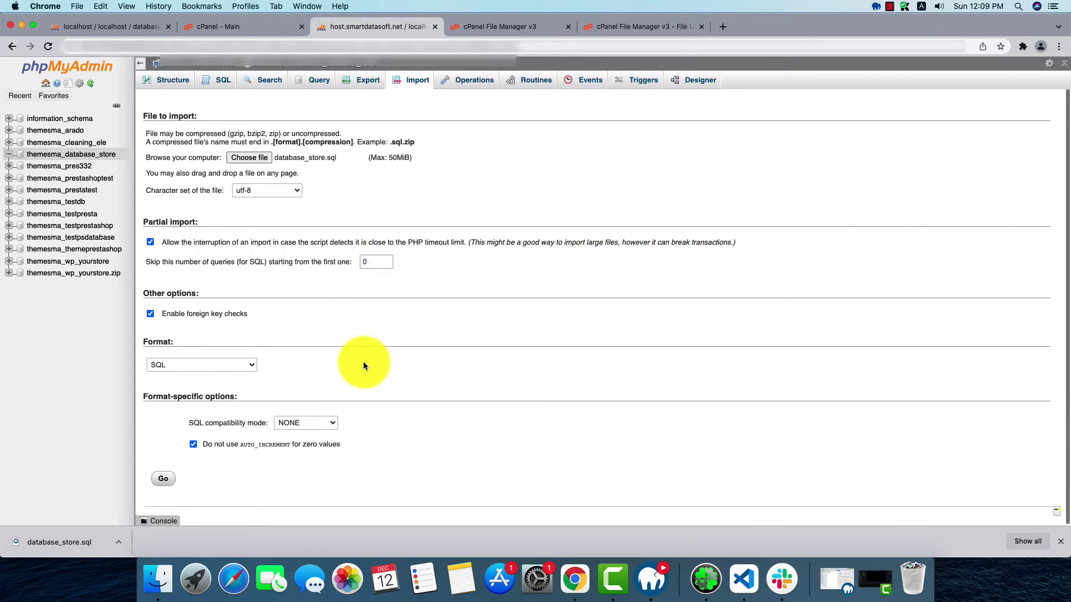
left_click(162, 479)
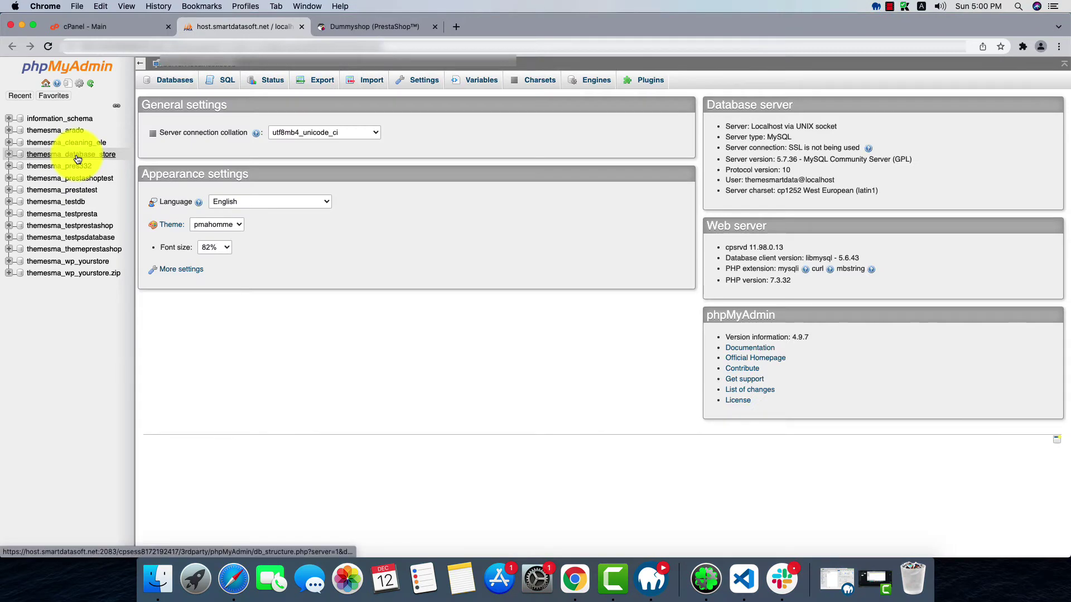
Filter themesma_database_store tables by 'shop_u' and open the fps_shop_url row for editing
left_click(77, 154)
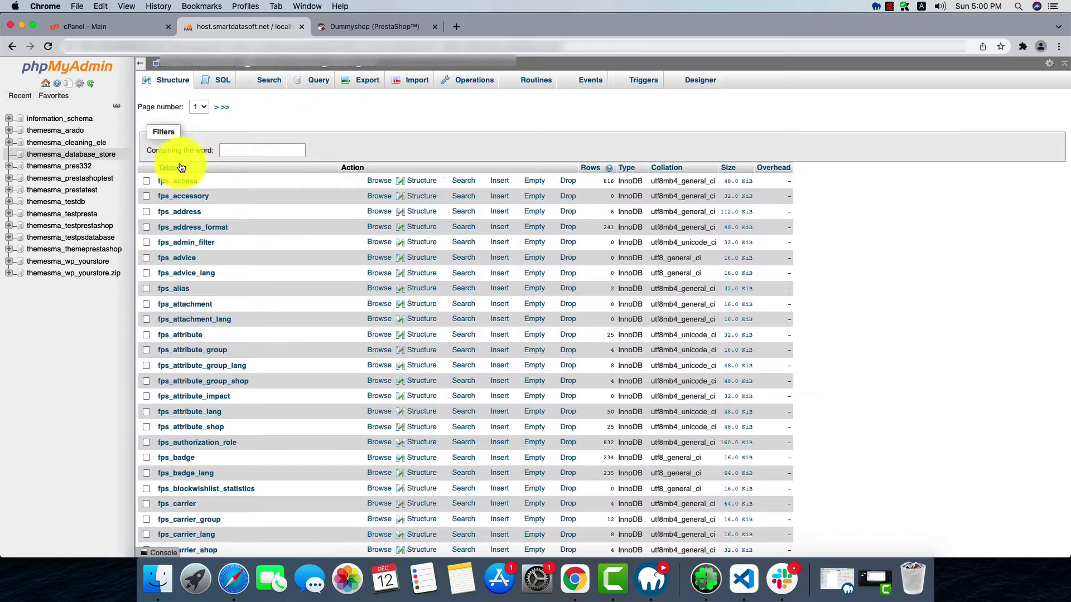
left_click(257, 151)
type("shop")
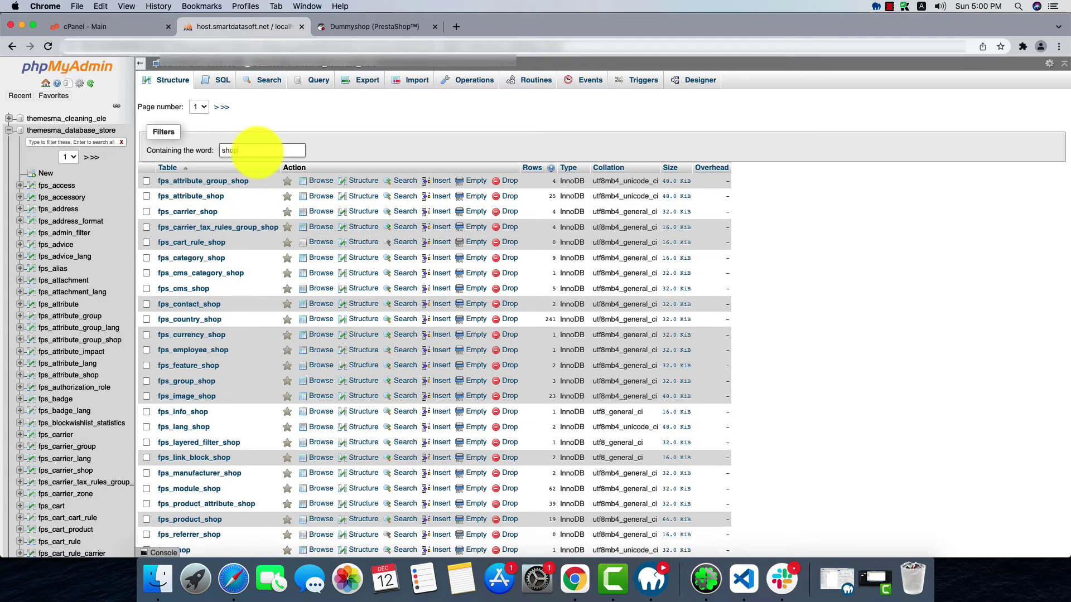
type("_url")
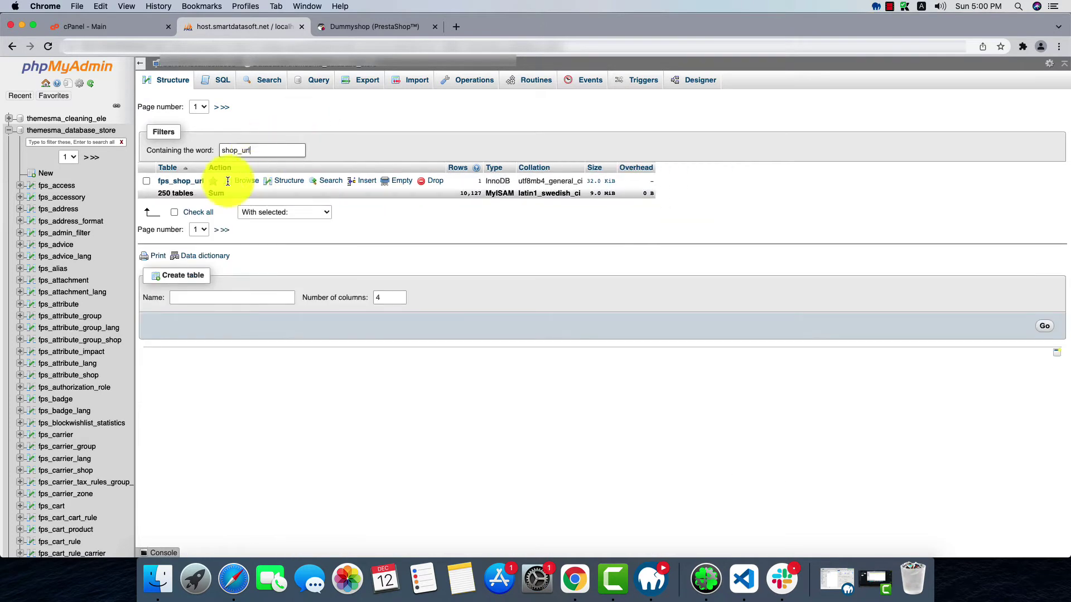
left_click(191, 183)
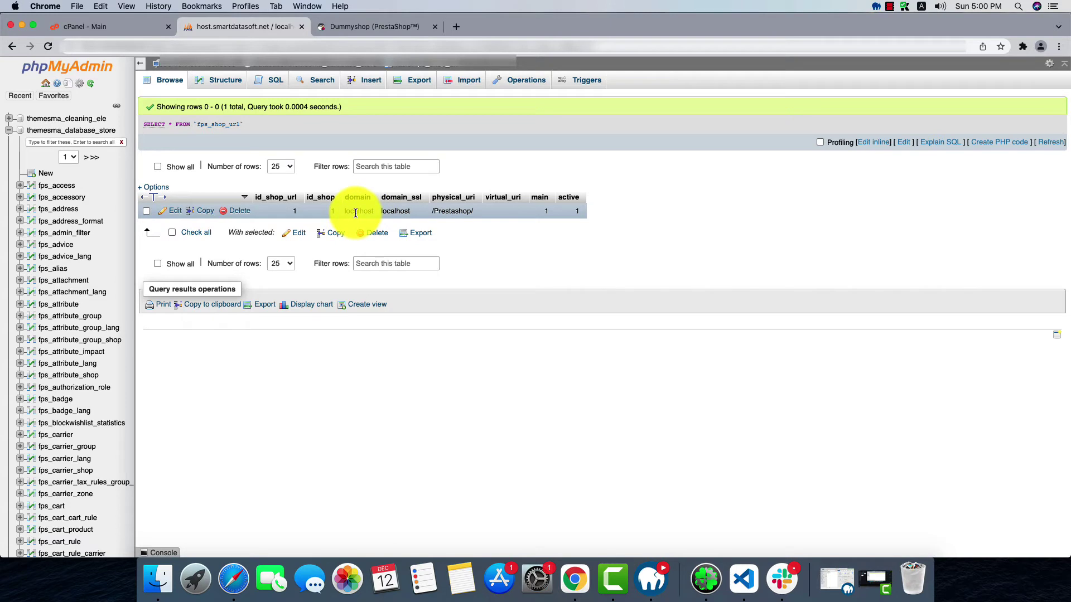
left_click(176, 214)
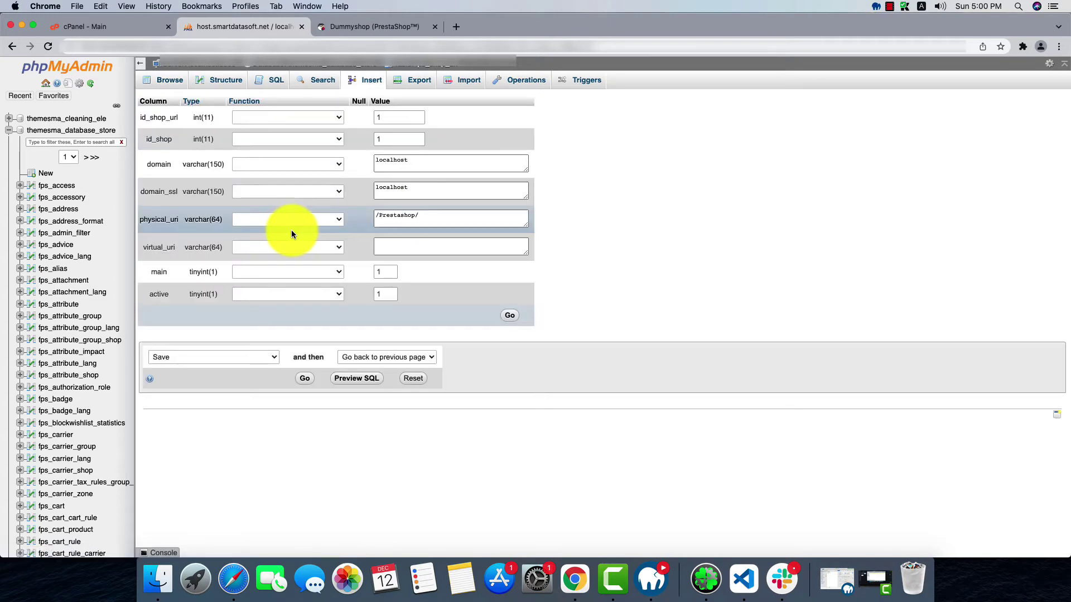
Paste the new domain into domain and domain_ssl, trim physical_uri to /, and save
left_click_drag(411, 159, 371, 162)
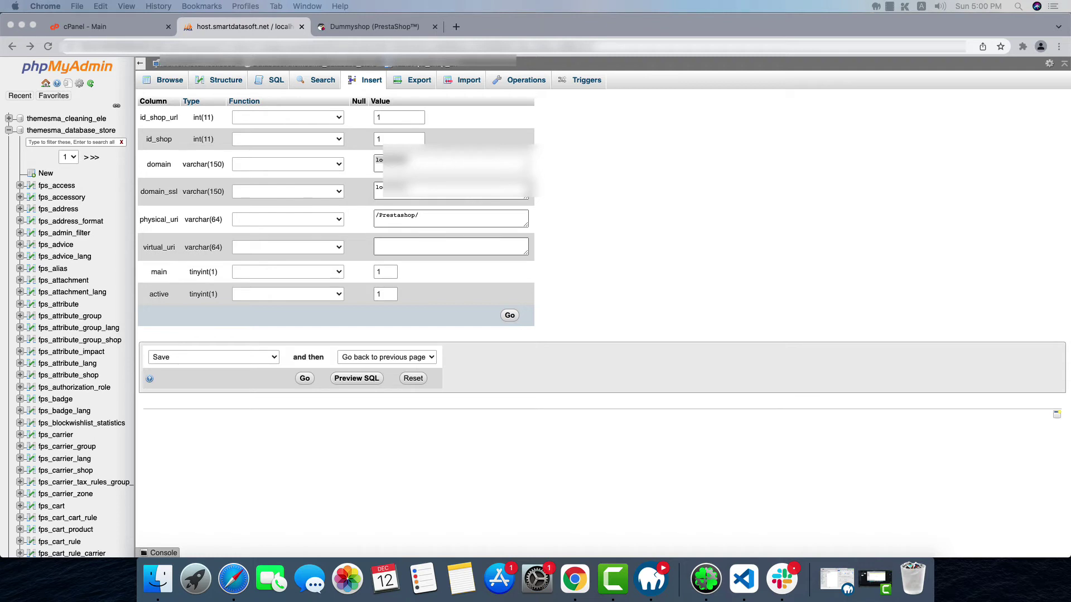
left_click(382, 162)
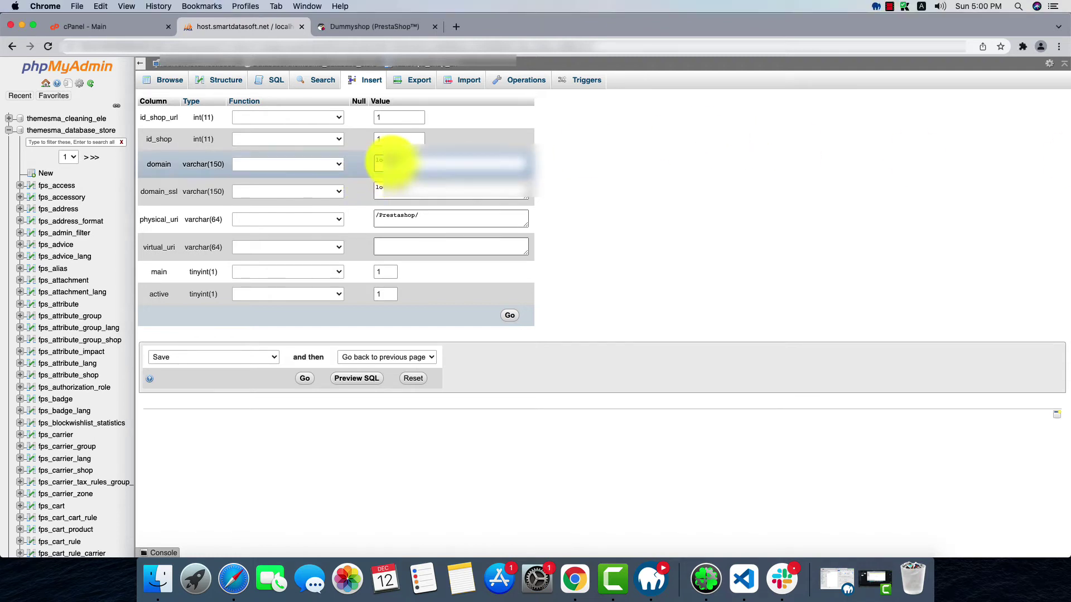
triple_click(390, 162)
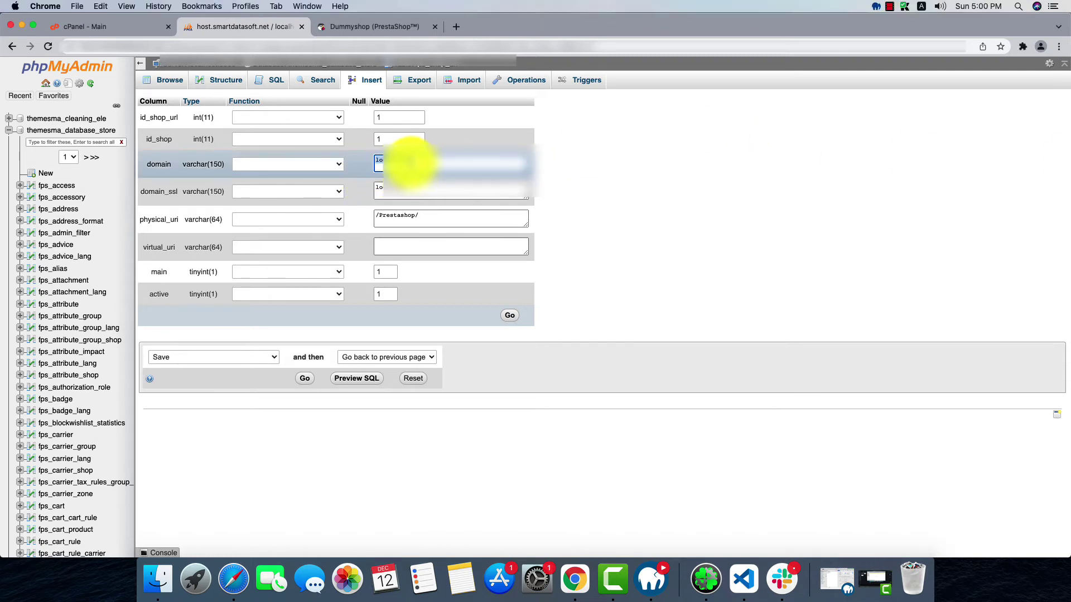
key("super+v")
left_click(396, 187)
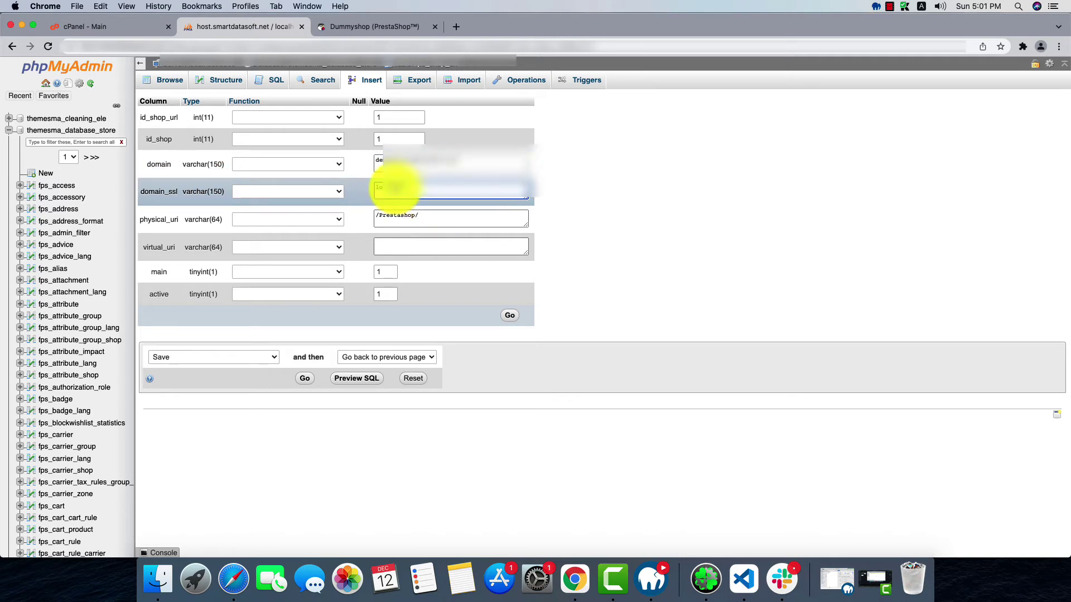
left_click_drag(397, 186, 421, 188)
key("super+v")
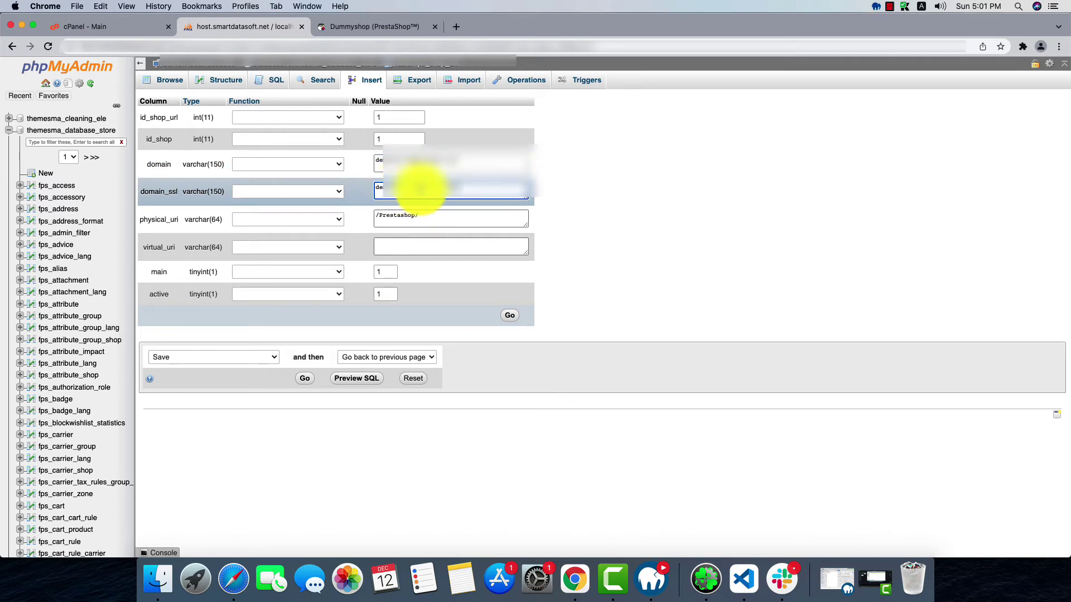
left_click(416, 214)
left_click_drag(418, 216, 381, 219)
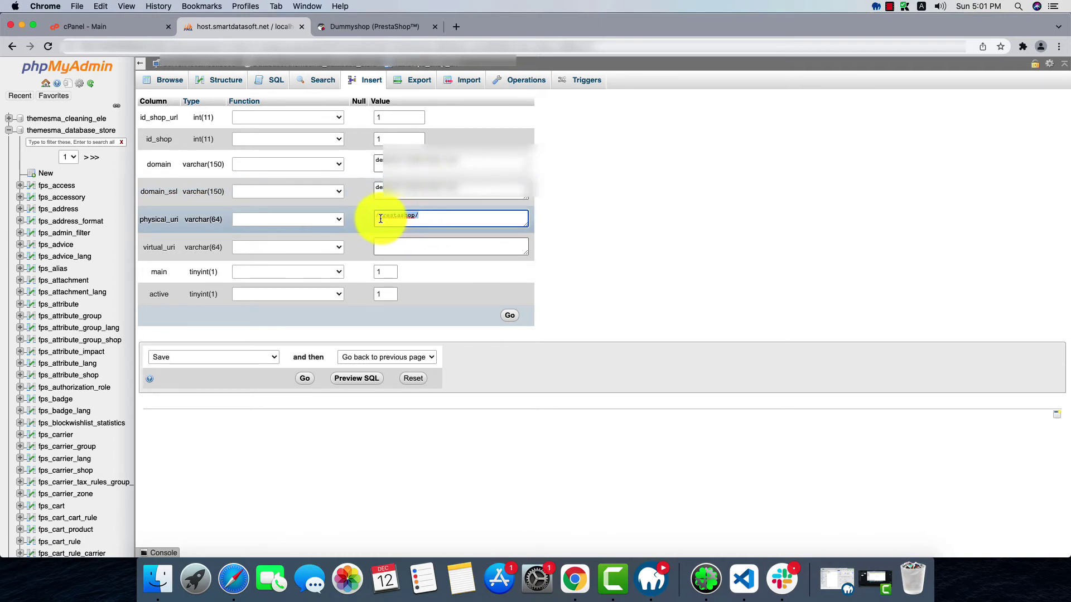
key("BackSpace")
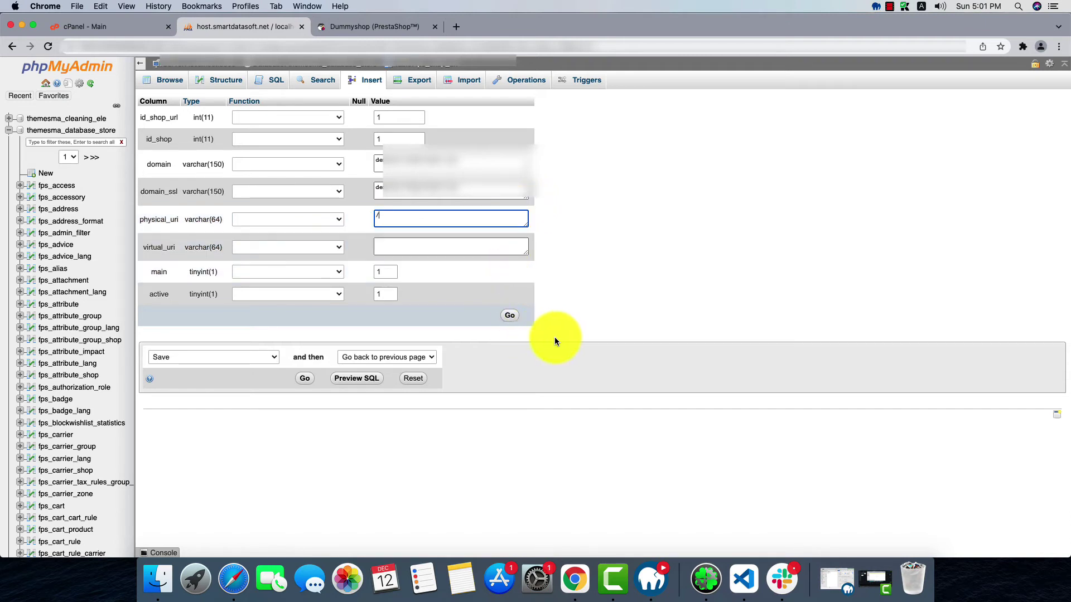
left_click(510, 320)
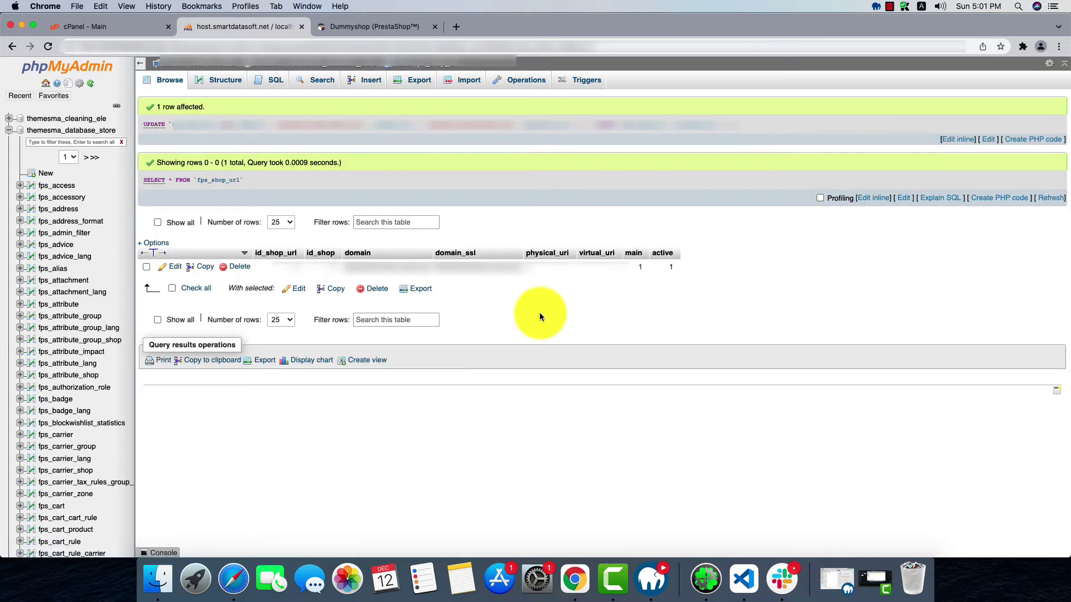
left_click(75, 136)
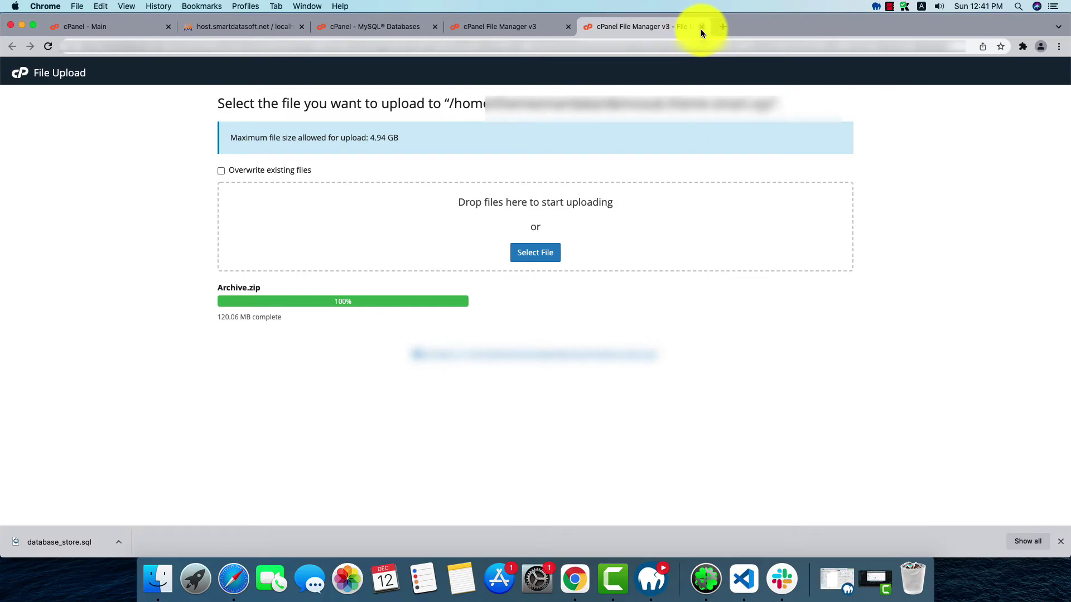
Extract Archive.zip into the demosub folder and dismiss the extraction results
left_click(701, 27)
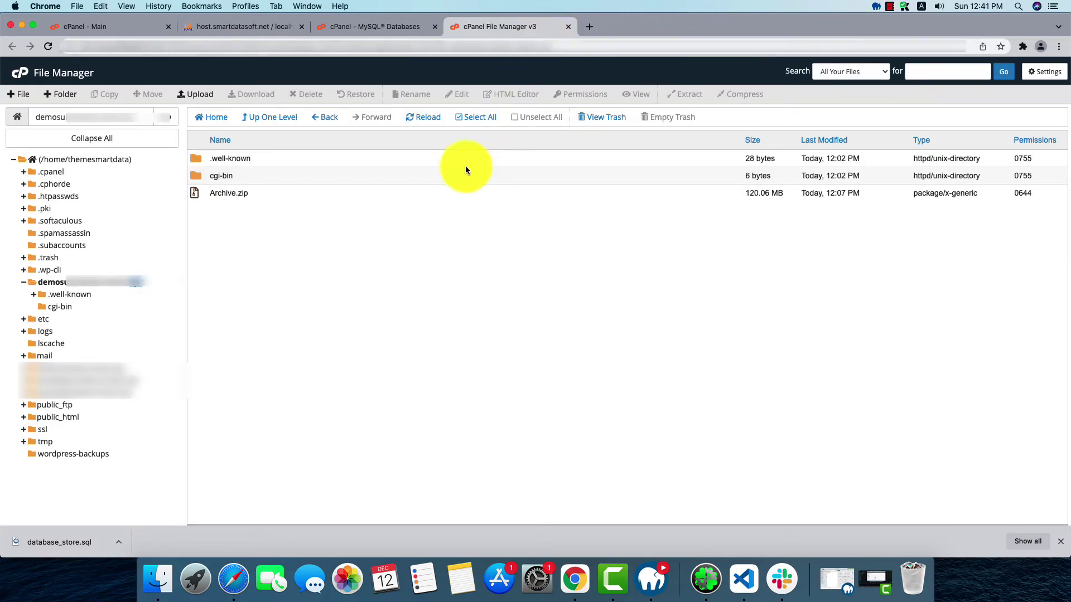
left_click(232, 195)
right_click(232, 195)
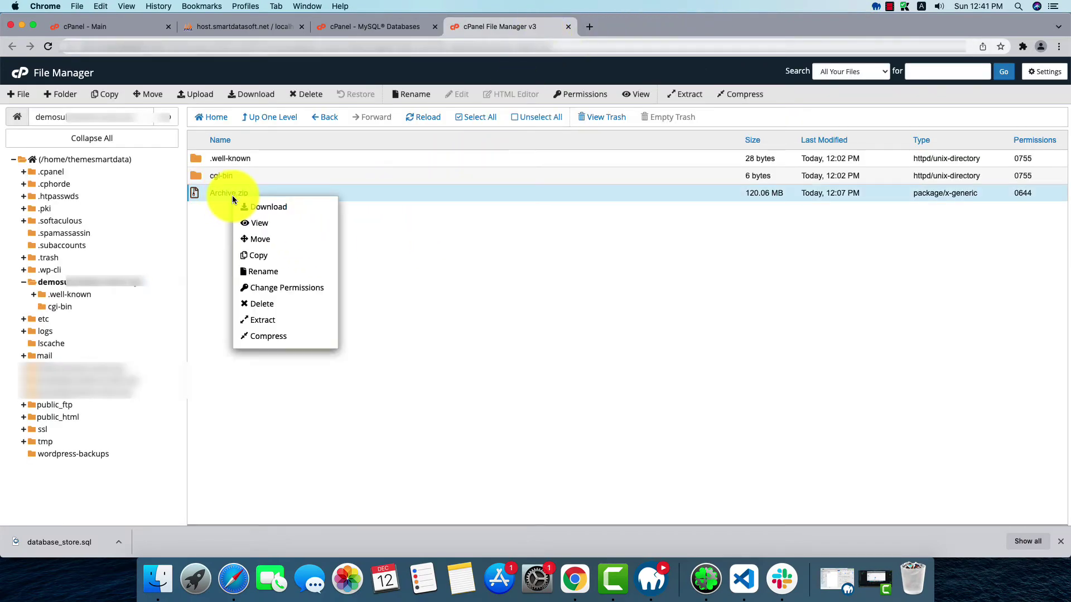
left_click(279, 319)
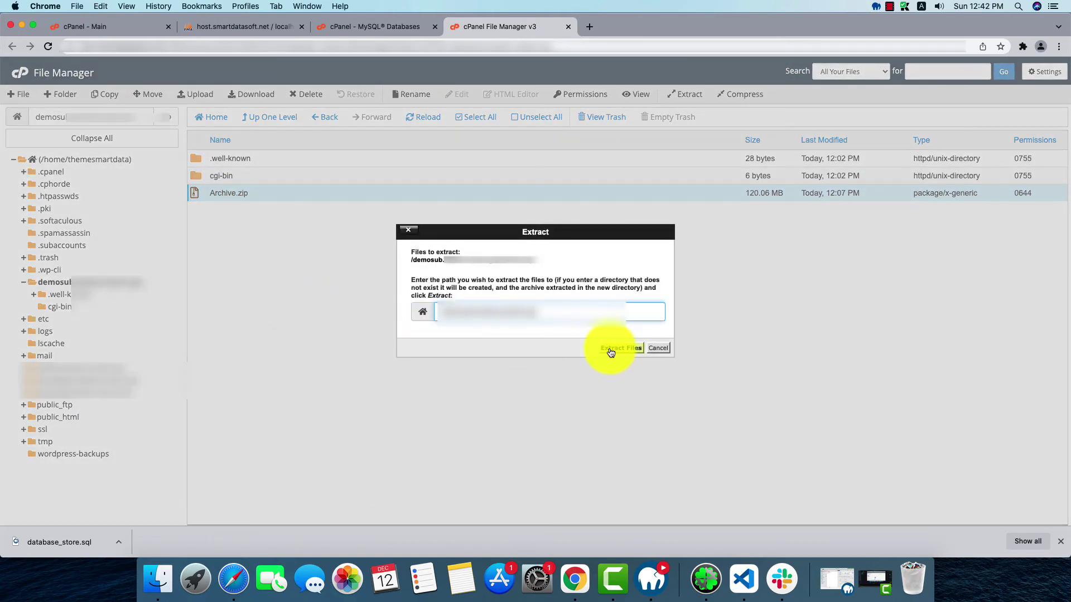
left_click(607, 346)
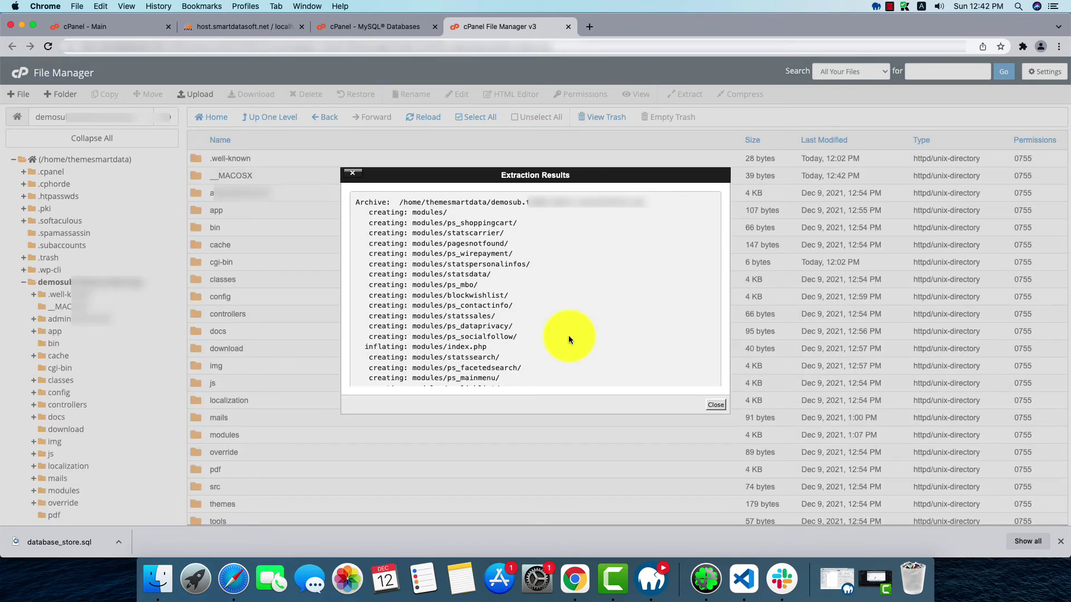
left_click(721, 409)
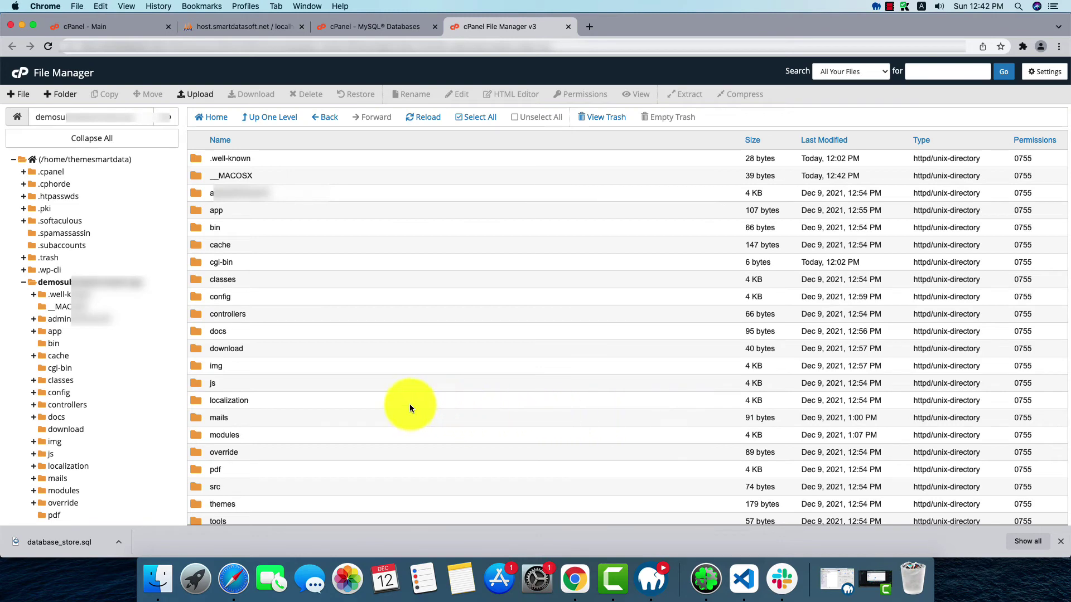
Open app/config/parameters.php in the cPanel code editor
scroll(312, 401, "down", 2)
scroll(316, 399, "down", 2)
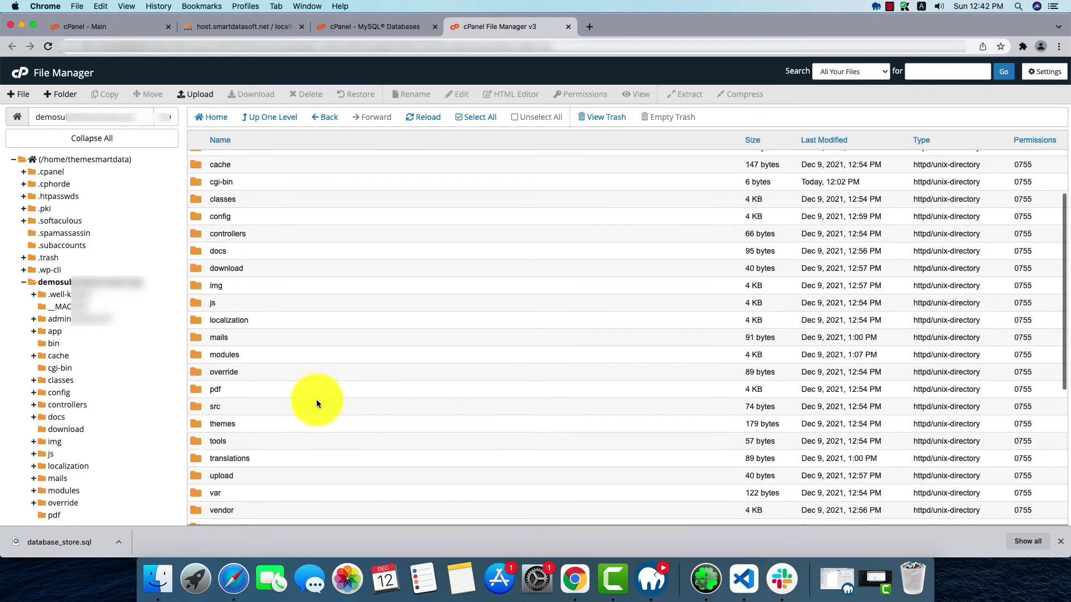
scroll(316, 399, "up", 4)
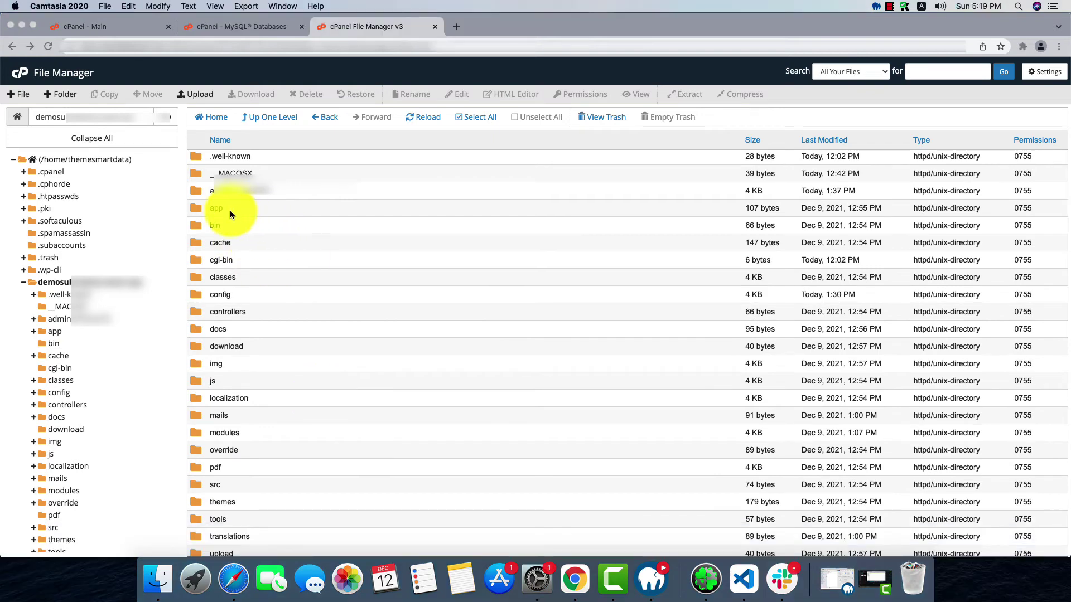
double_click(246, 213)
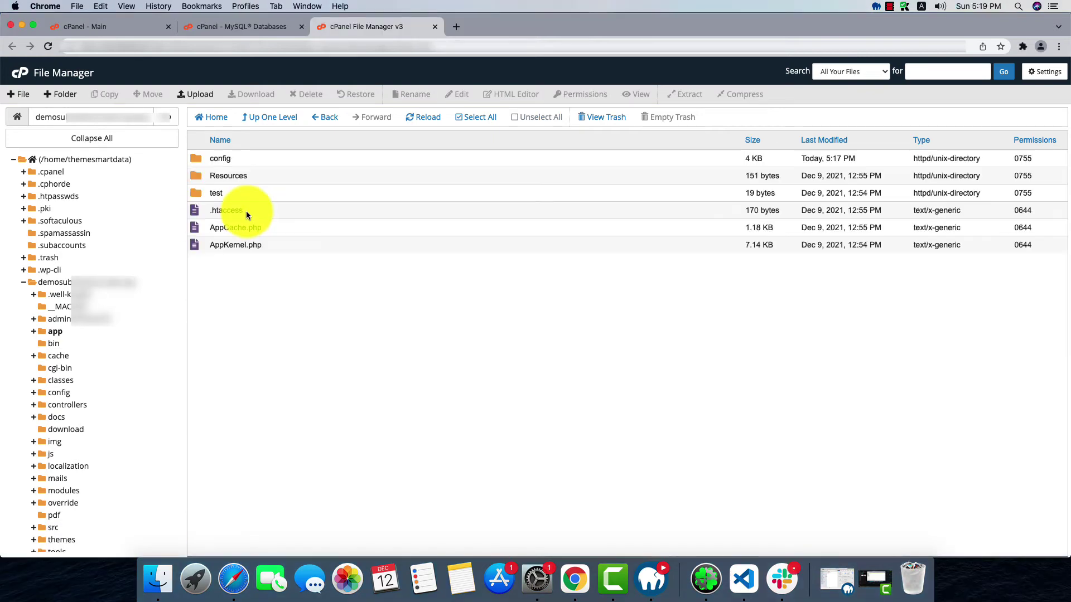
double_click(235, 162)
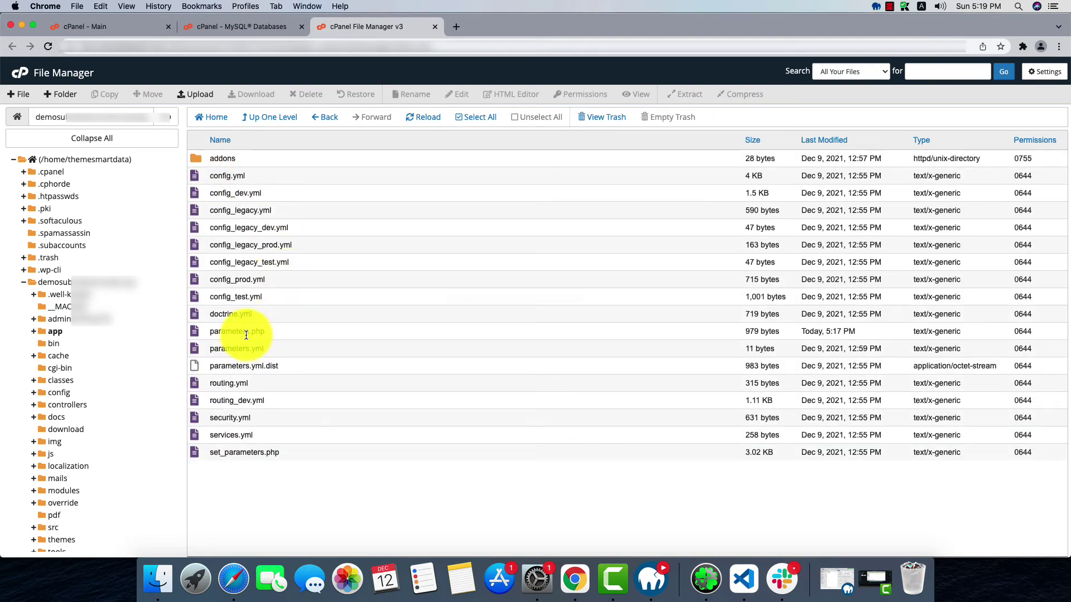
left_click(246, 334)
right_click(247, 336)
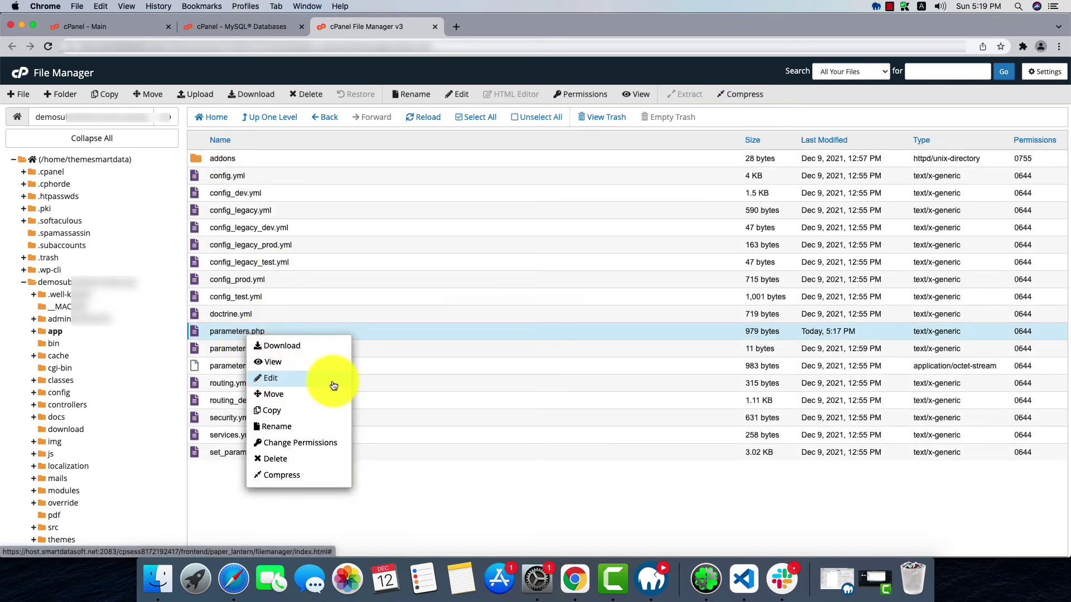
left_click(305, 381)
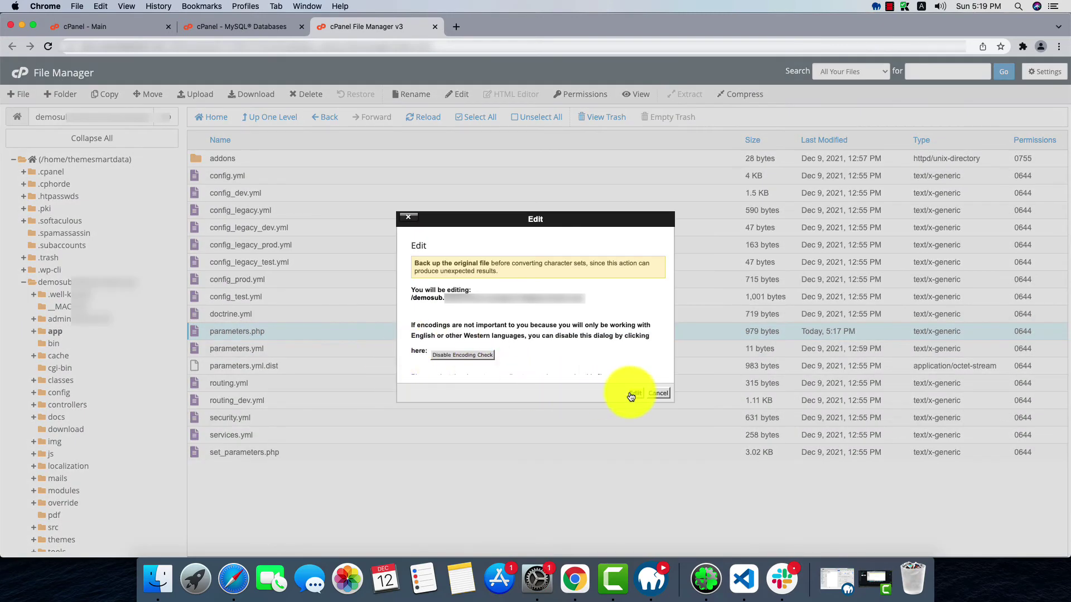
left_click(634, 393)
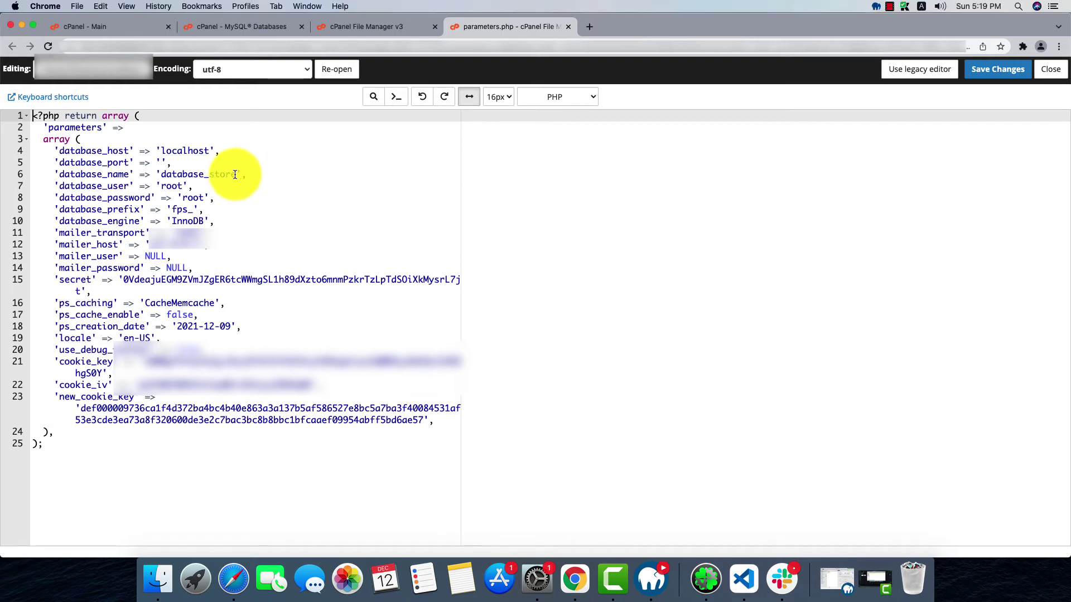
Paste themesma_database_store, the hosting database user and its password into parameters.php, then save
left_click_drag(236, 174, 160, 175)
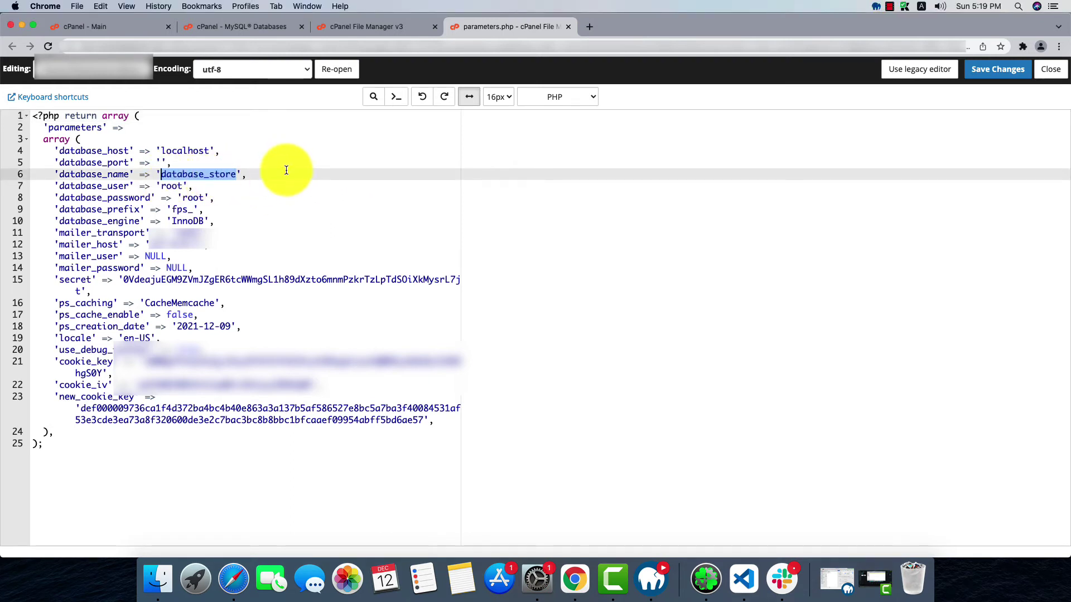
type("themesma_database_store")
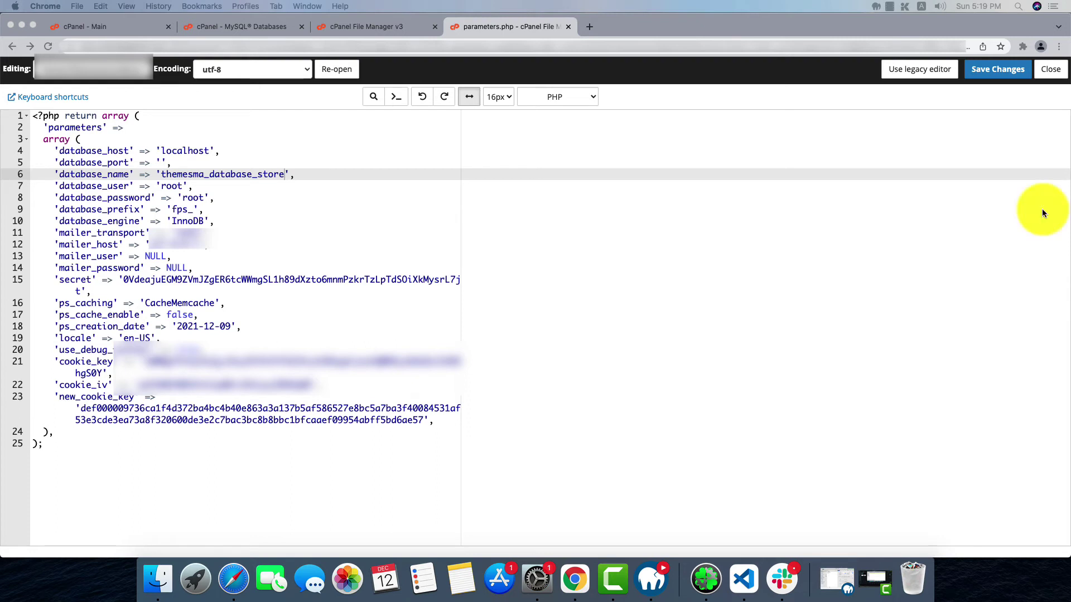
left_click(172, 186)
double_click(171, 187)
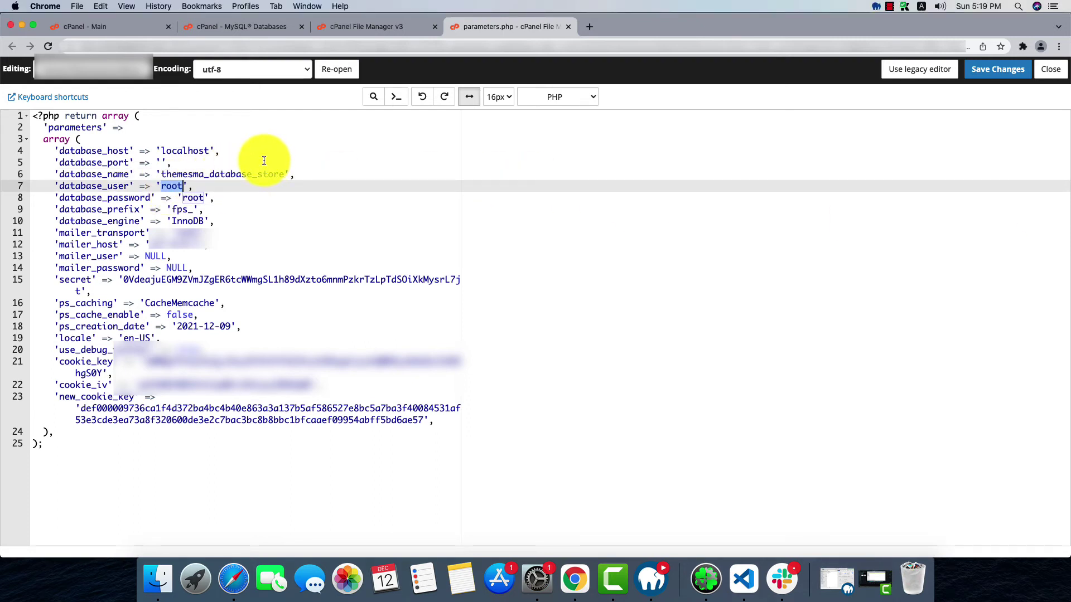
type("themesma_demouser")
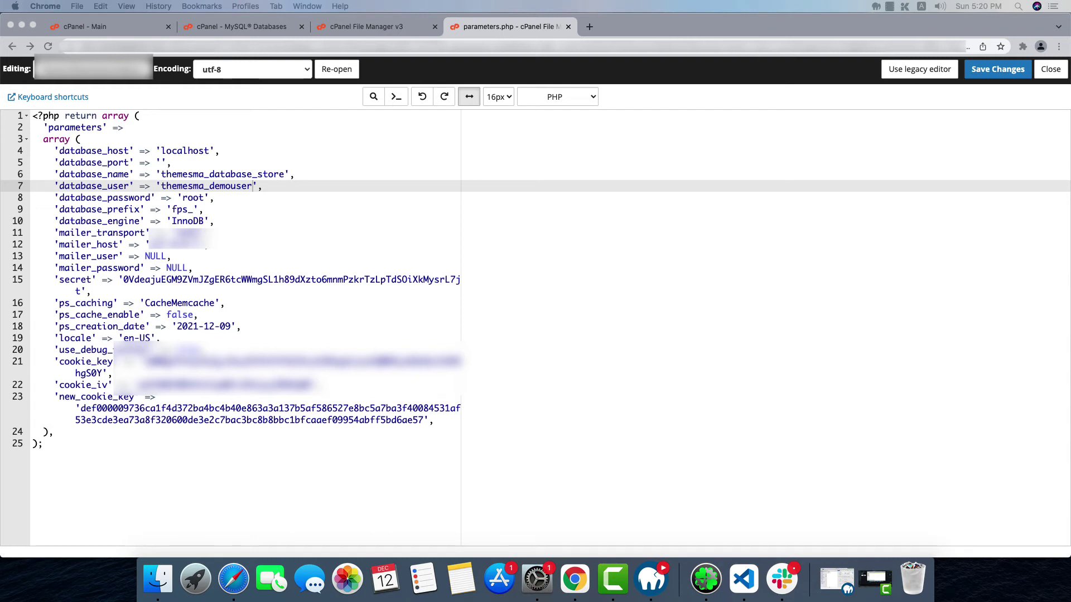
double_click(192, 198)
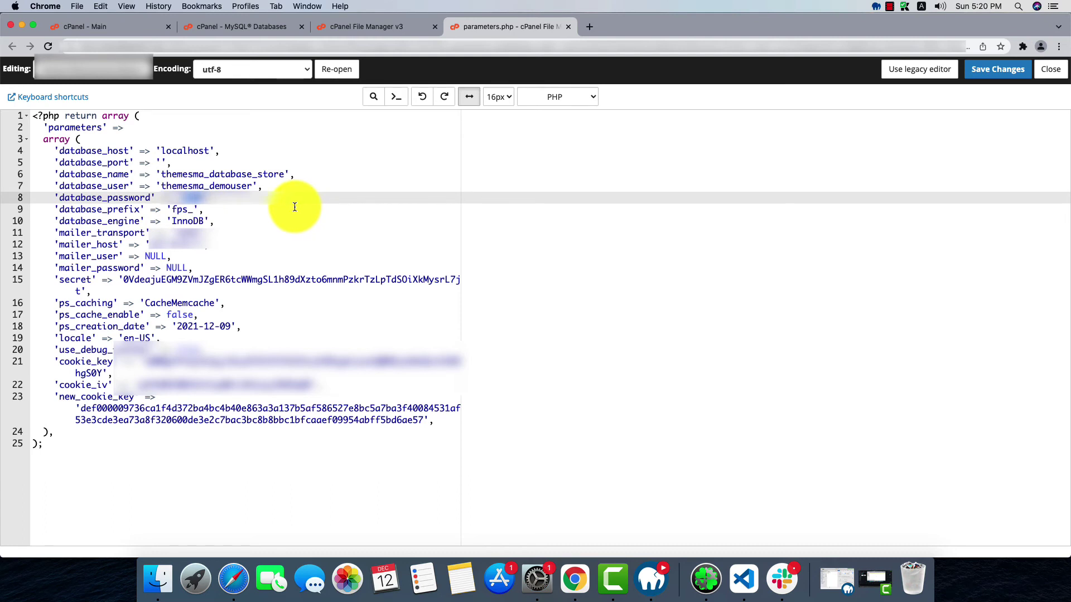
key("super+v")
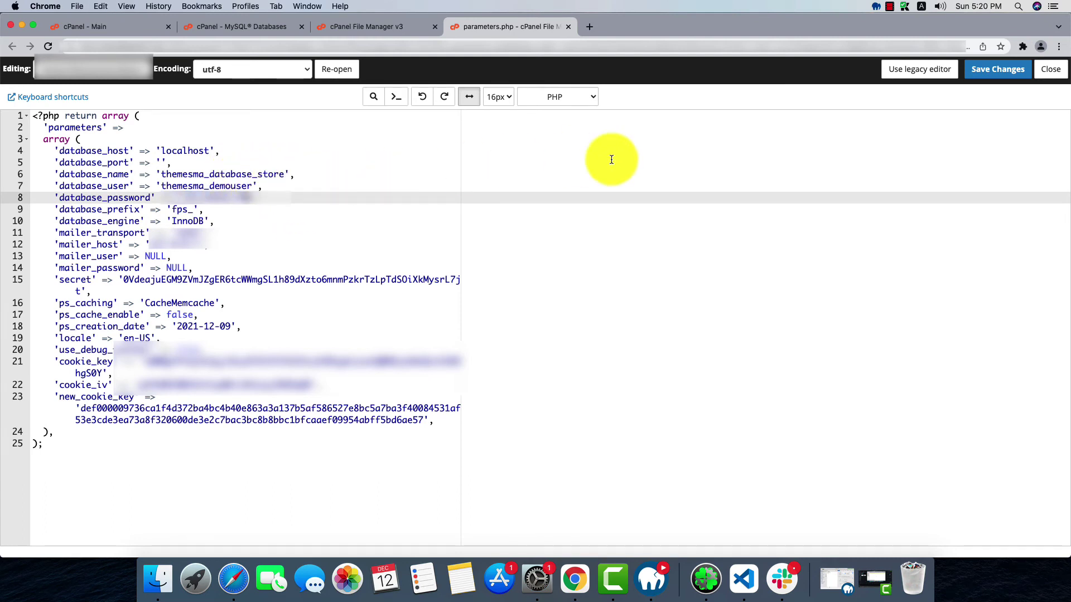
left_click(996, 70)
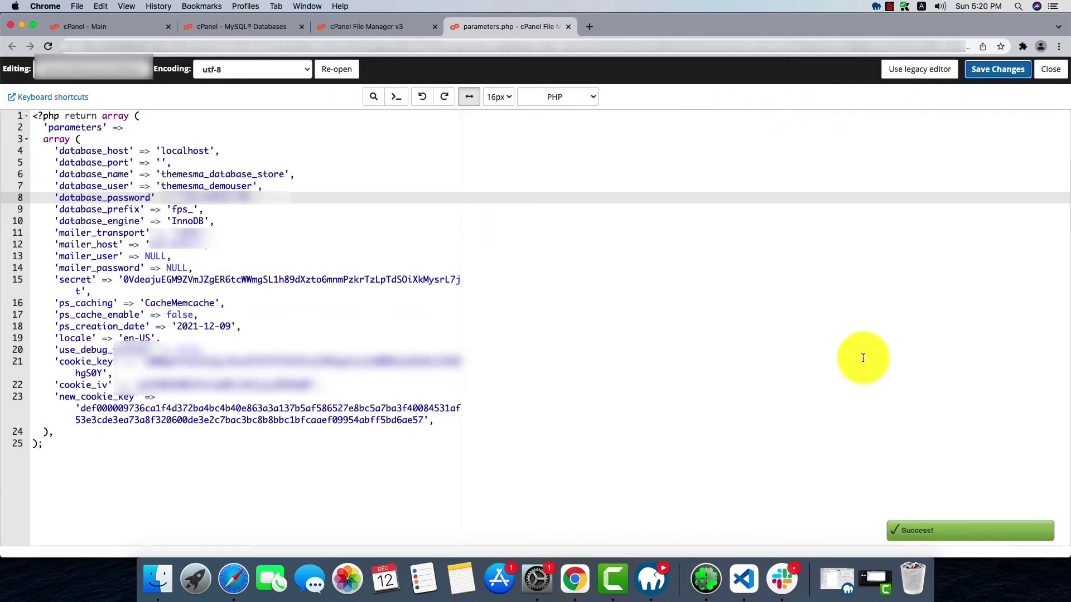
Close the parameters.php editor, return to the demosub folder listing, and open a new browser tab
left_click(568, 27)
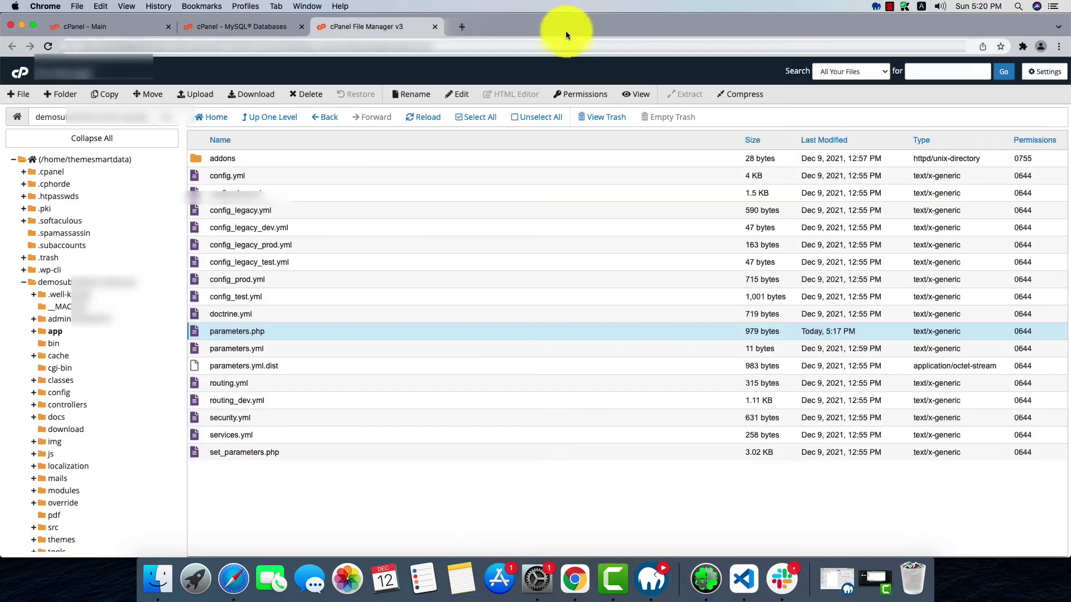
left_click(105, 282)
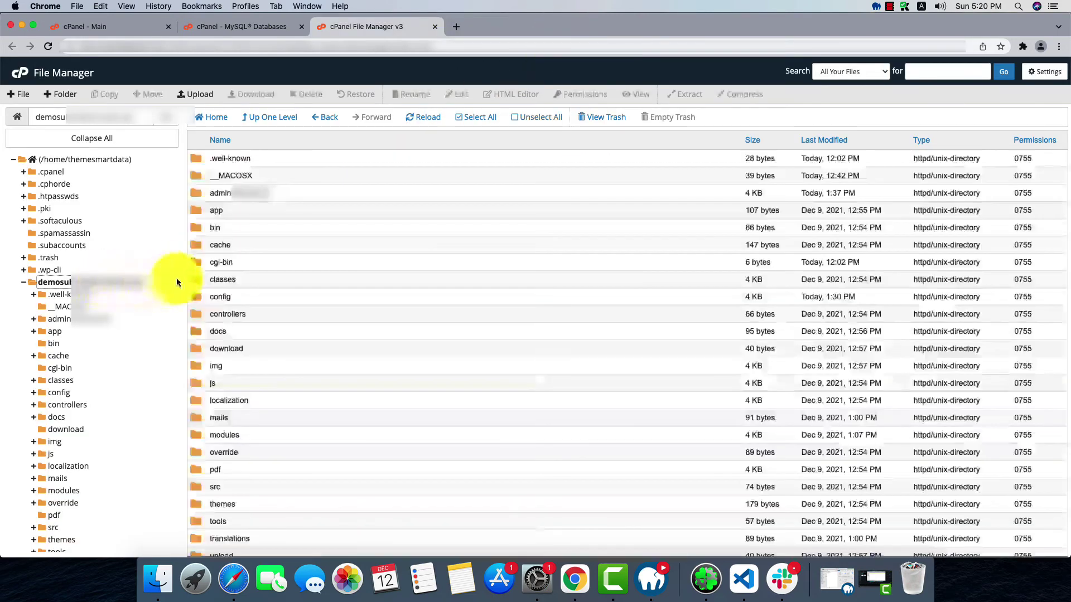
left_click(250, 192)
left_click(254, 193)
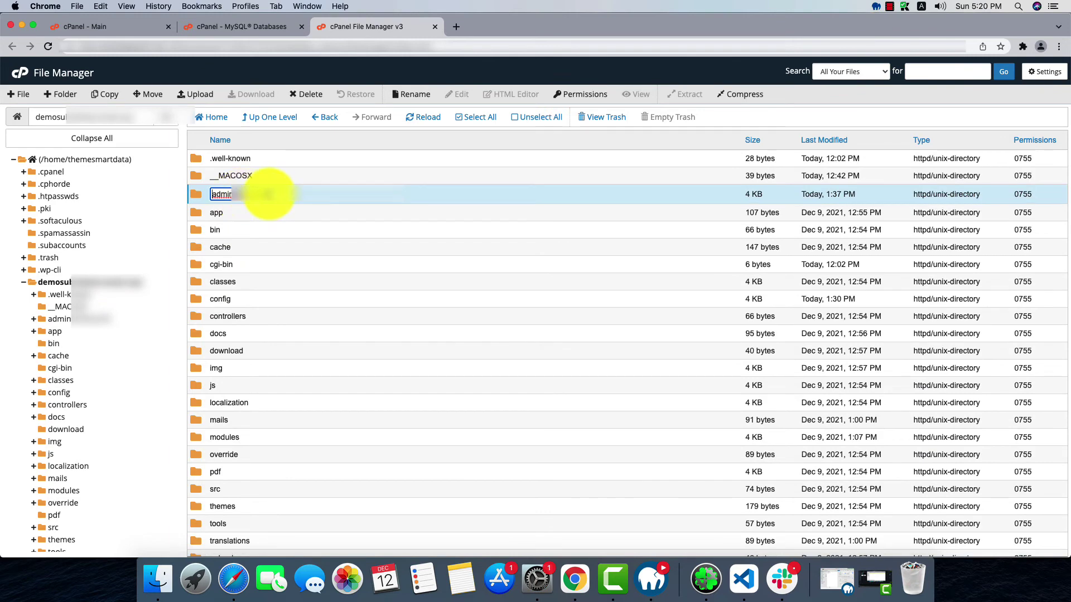
right_click(259, 200)
key("Escape")
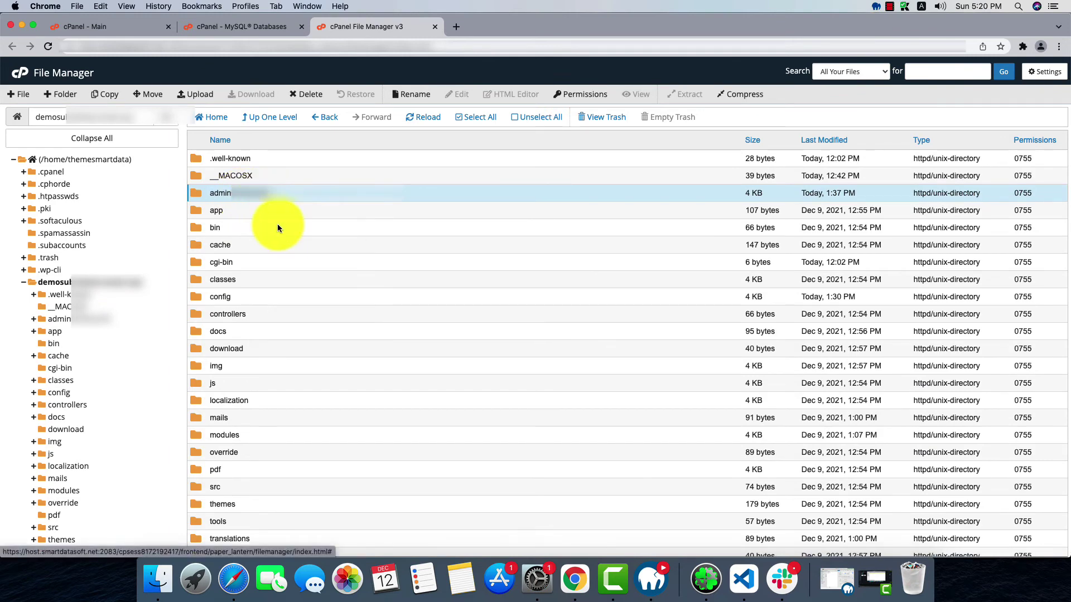
left_click(456, 26)
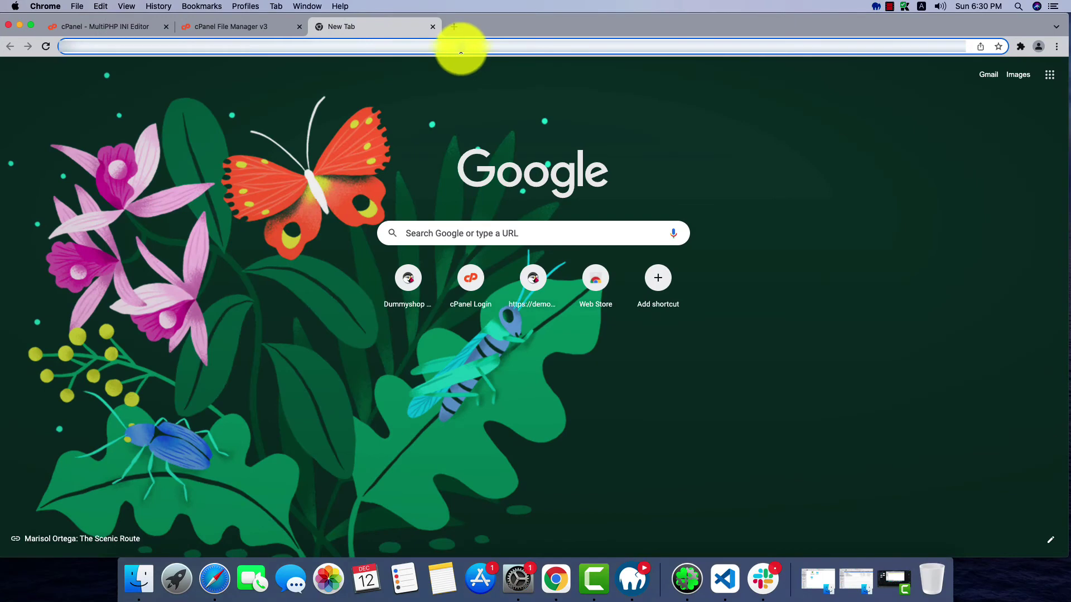
Load the Dummyshop admin login, sign in with saved credentials, then open an Incognito window
left_click(461, 48)
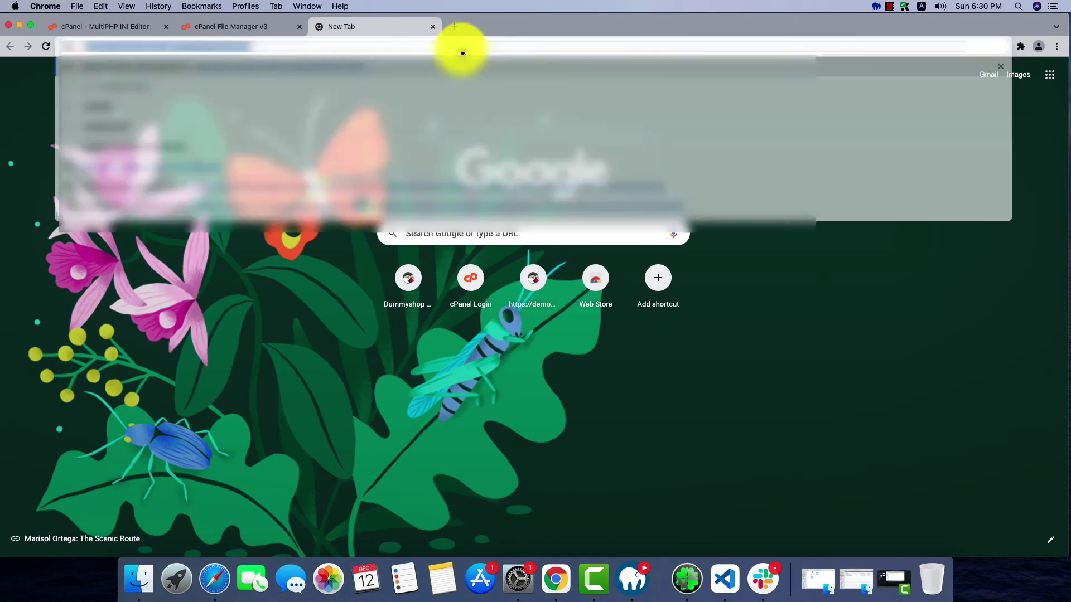
key("Return")
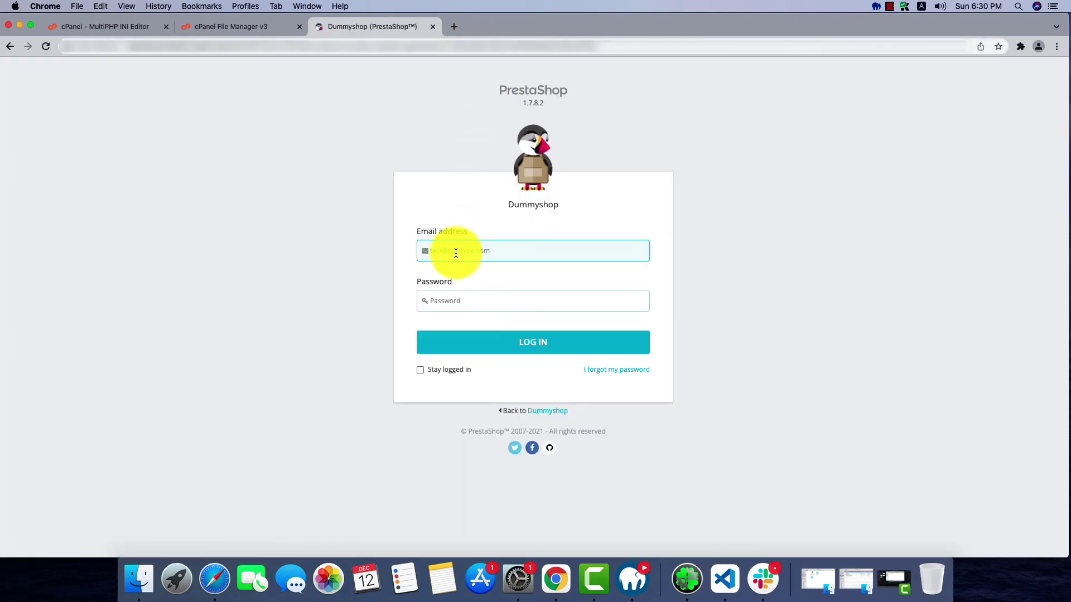
left_click(444, 248)
left_click(460, 281)
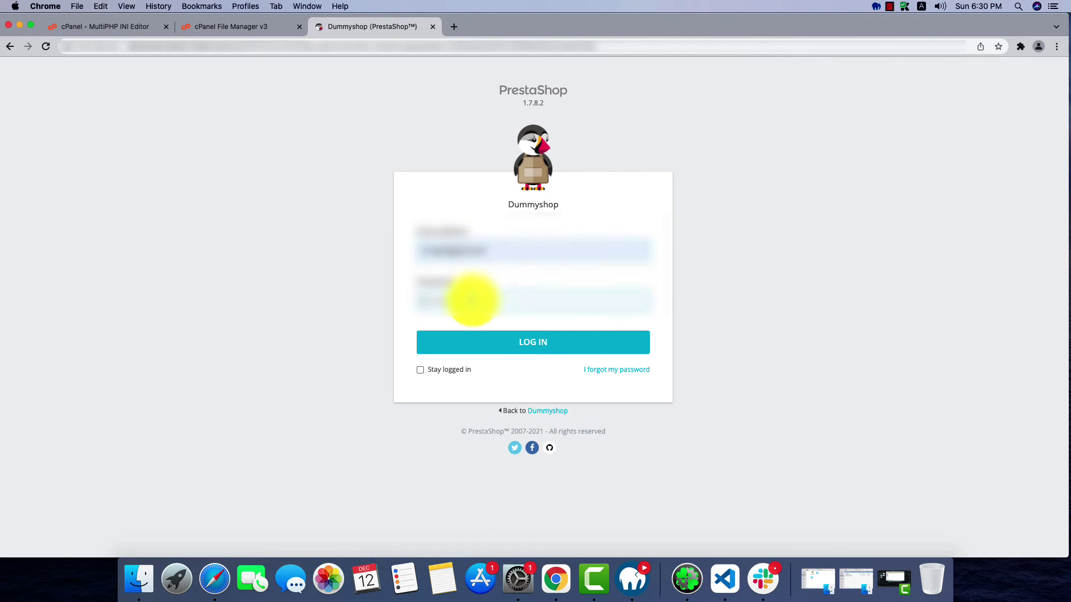
left_click(472, 300)
key("Return")
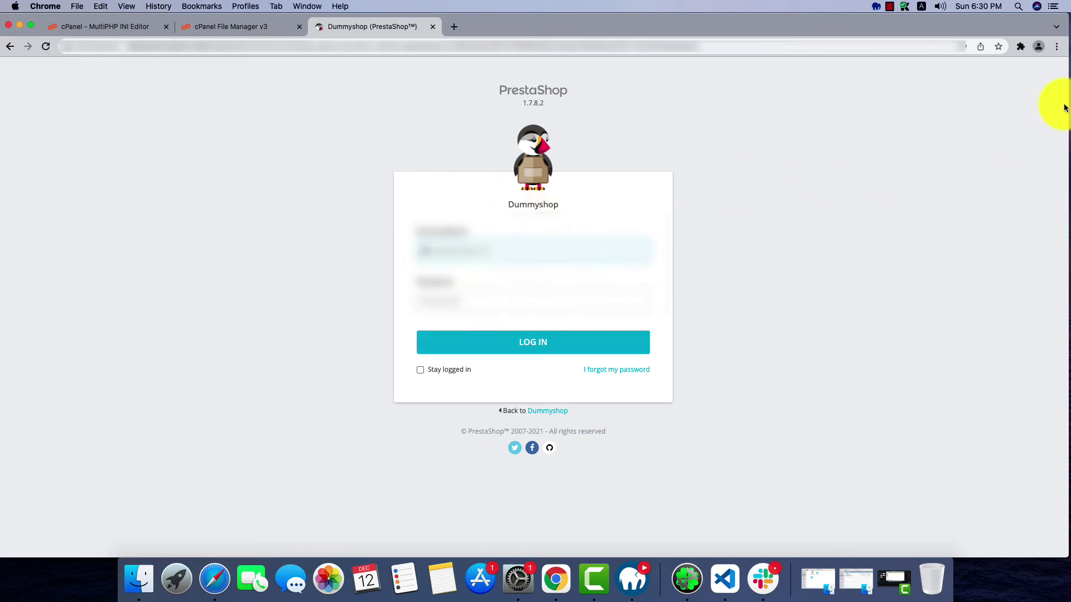
left_click(1056, 46)
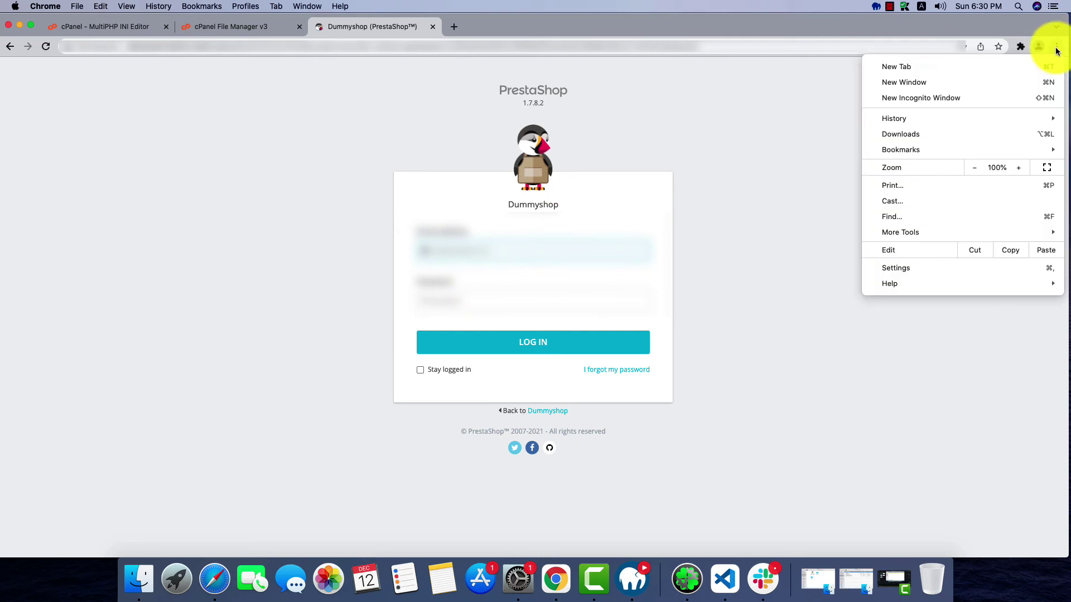
left_click(935, 99)
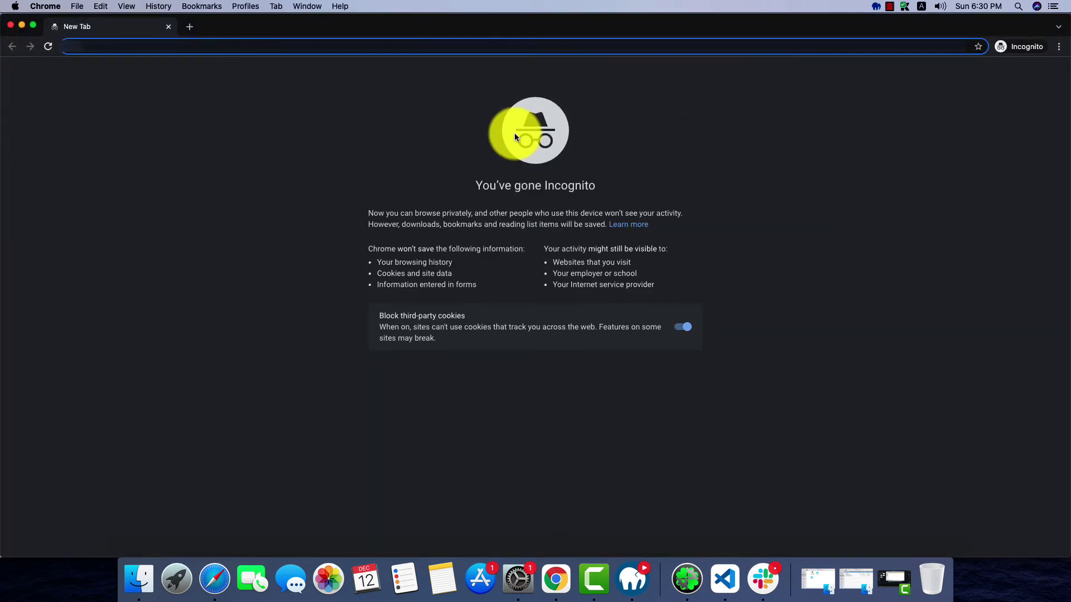
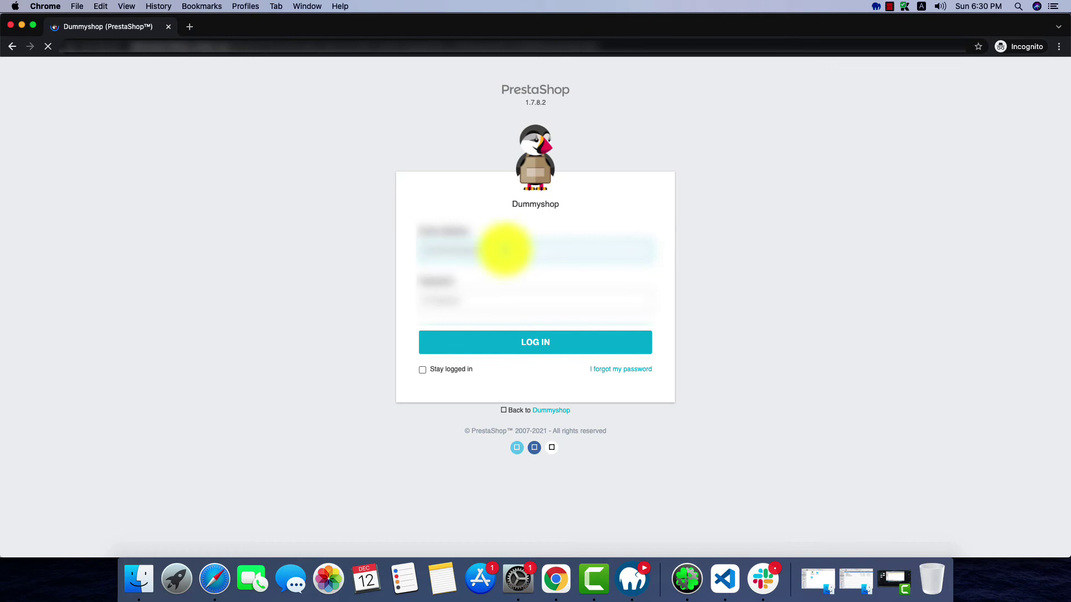
Log in to the Dummyshop admin with the saved e-mail and a freshly re-entered password
left_click(499, 250)
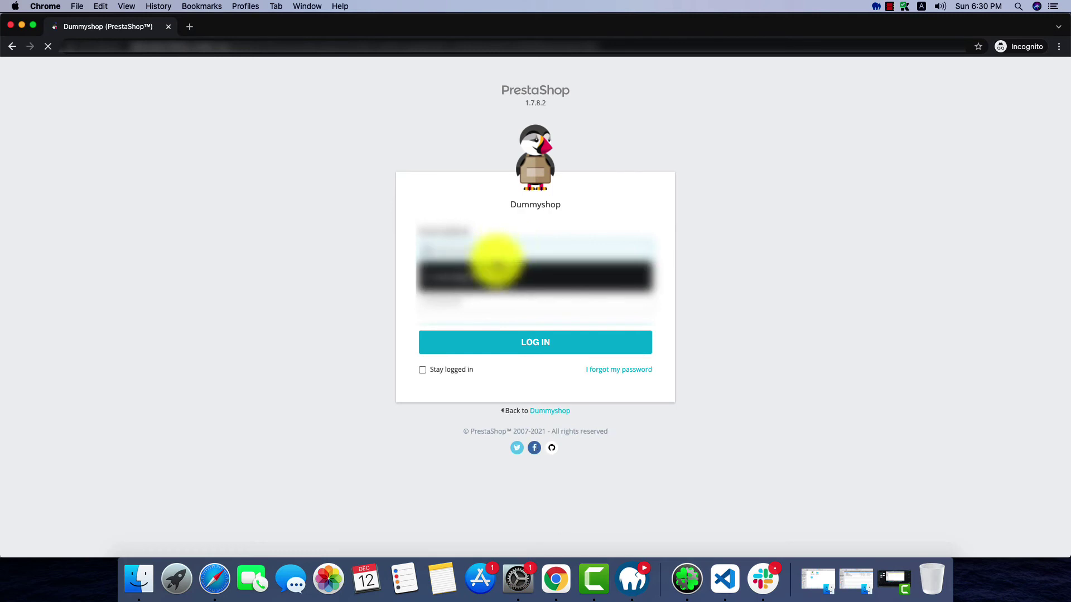
left_click(494, 274)
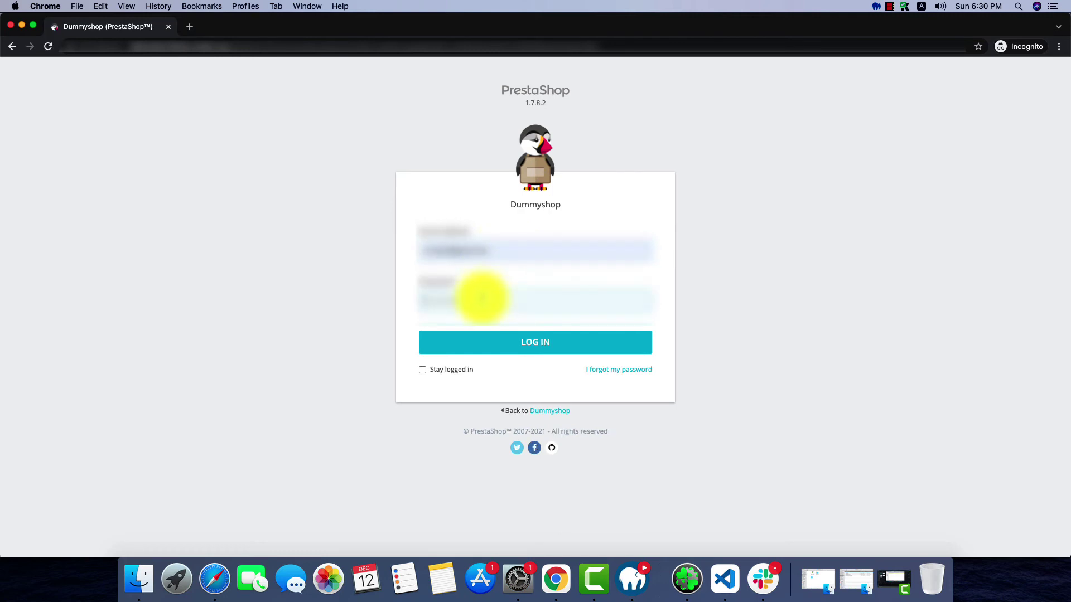
left_click(482, 297)
key("super+a")
key("BackSpace")
key("Return")
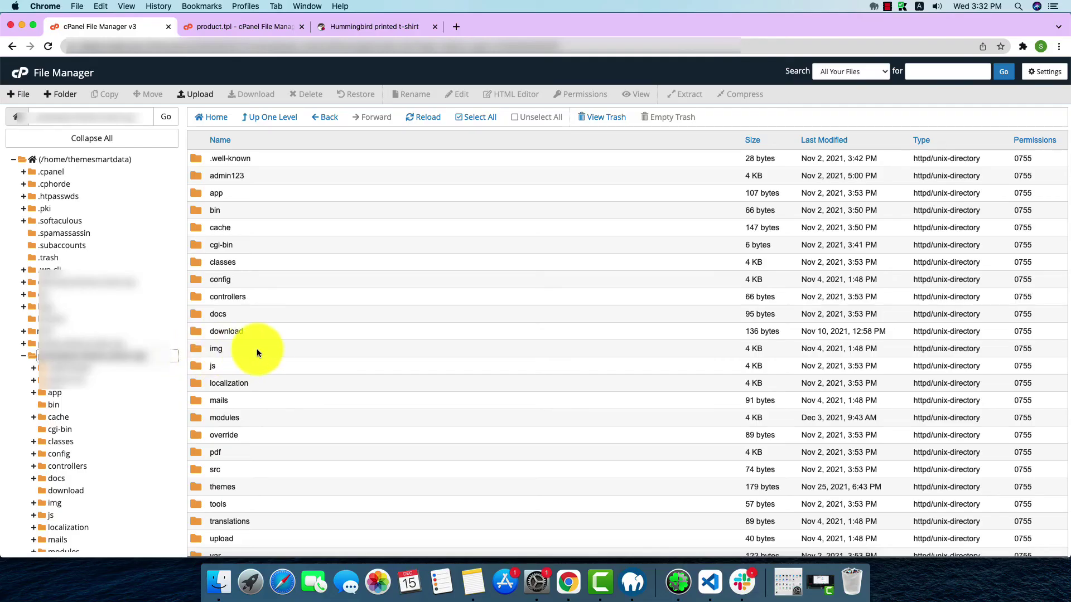
scroll(262, 356, "down", 10)
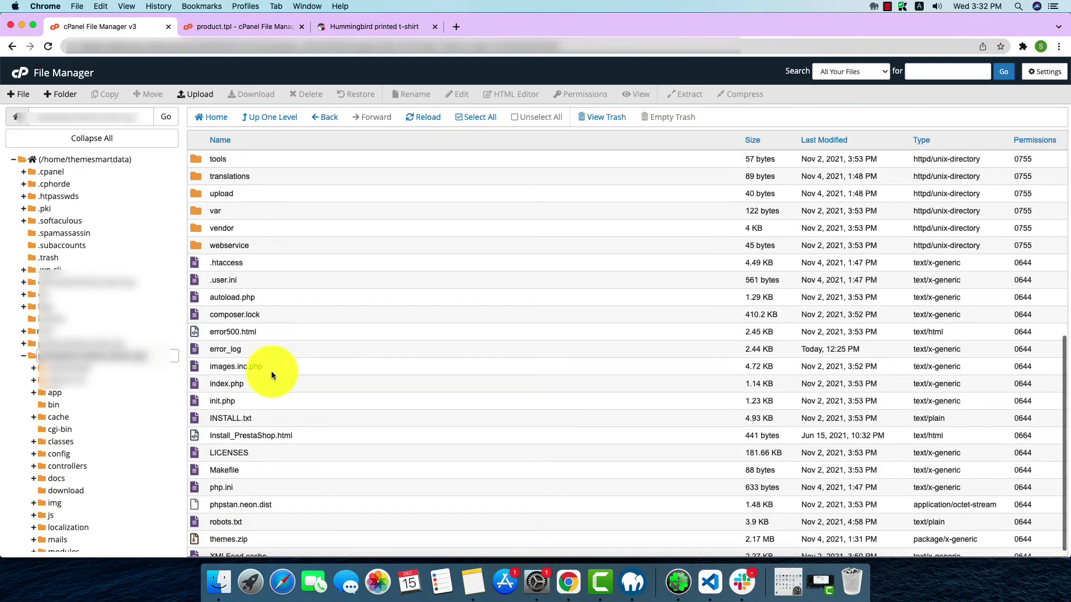
Permanently delete the var/cache/prod folder in File Manager, skipping the trash
double_click(224, 210)
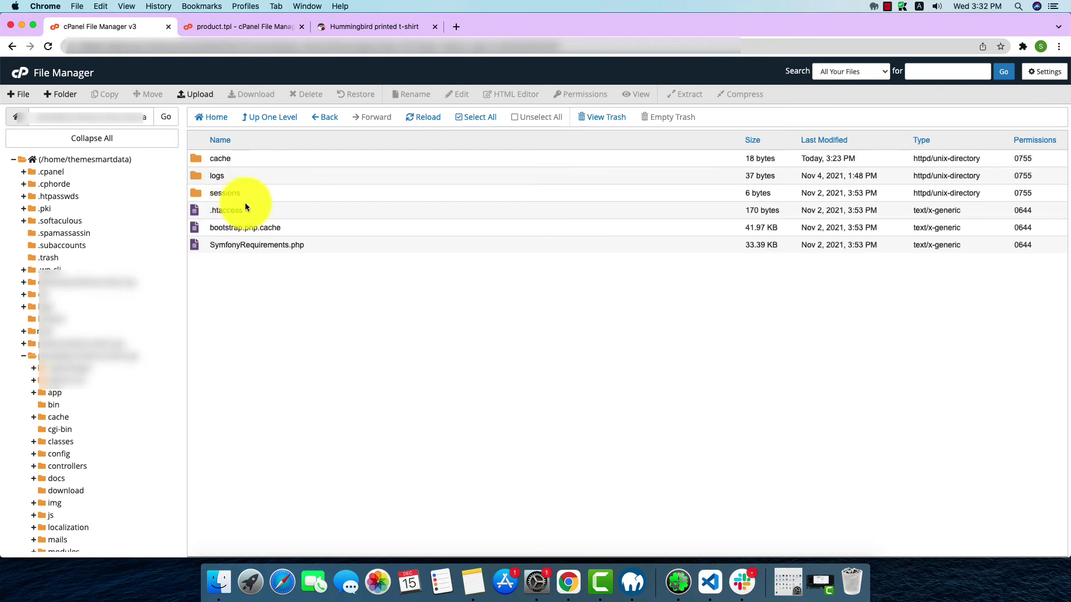
double_click(230, 160)
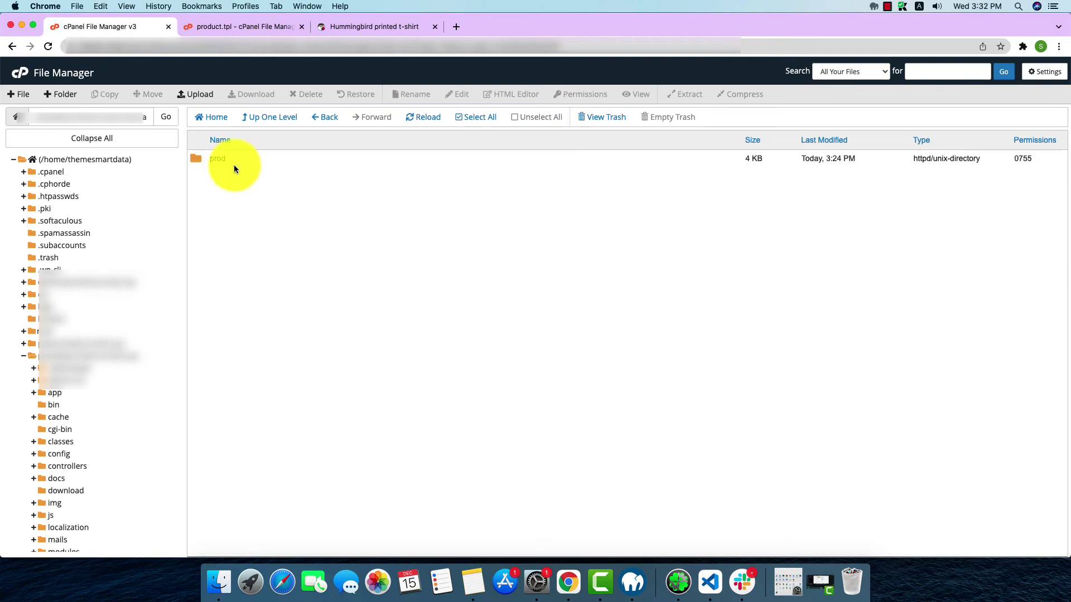
left_click(225, 158)
right_click(225, 159)
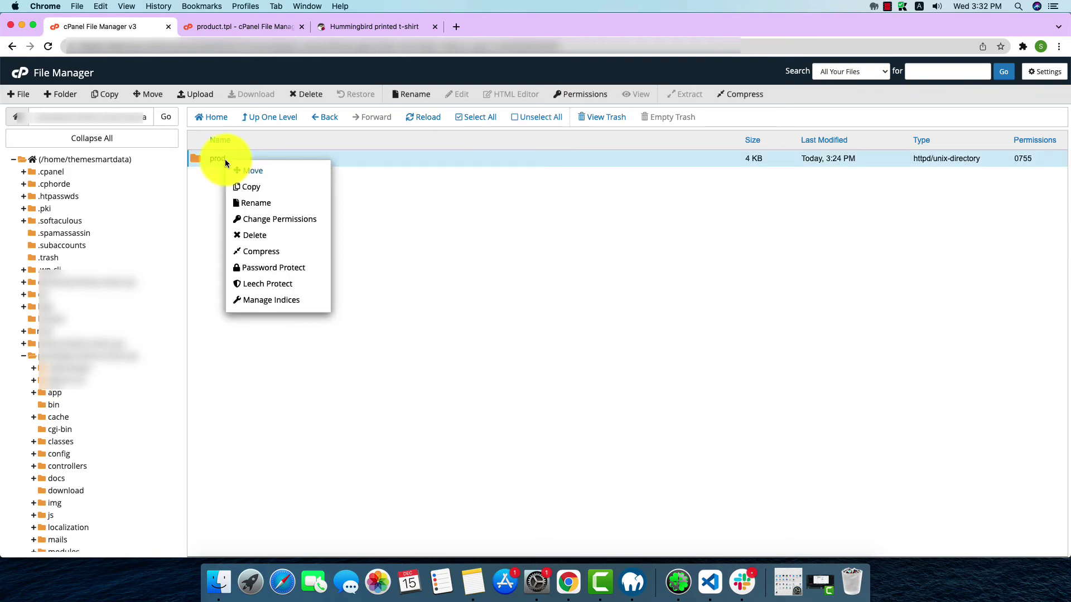
left_click(303, 94)
left_click(475, 312)
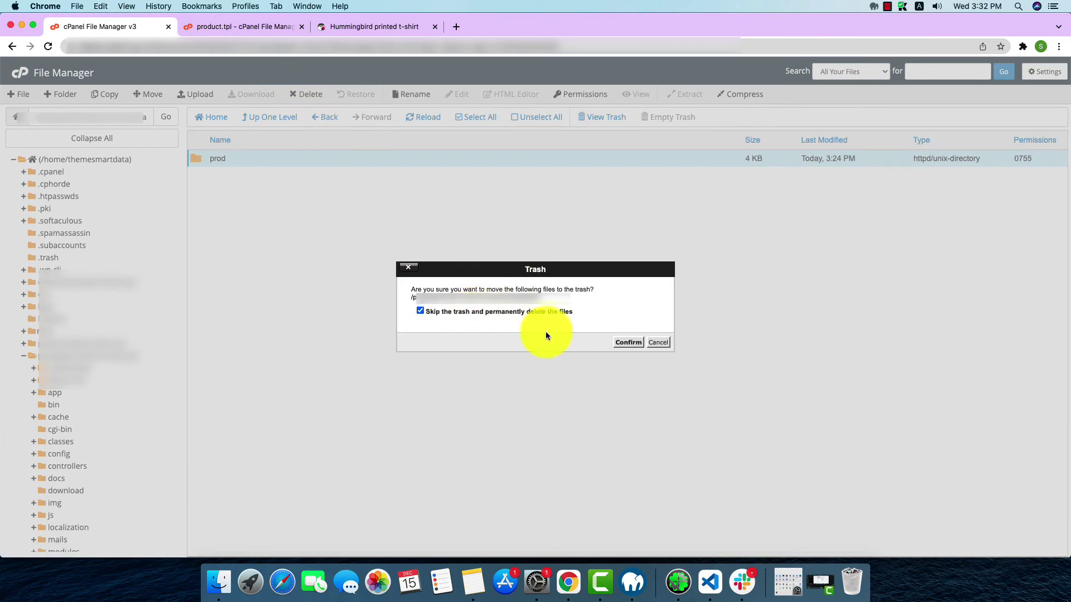
left_click(628, 343)
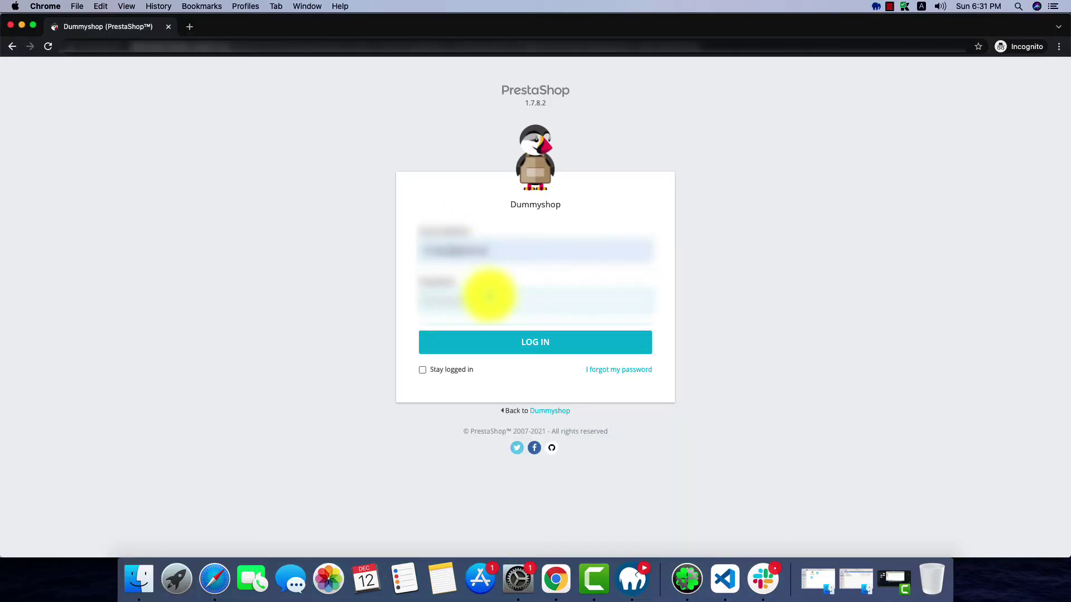
Resubmit the admin login, then open the shop's address from Safari's address suggestions
key("BackSpace")
key("BackSpace")
key("BackSpace")
key("BackSpace")
key("BackSpace")
key("BackSpace")
key("BackSpace")
key("Return")
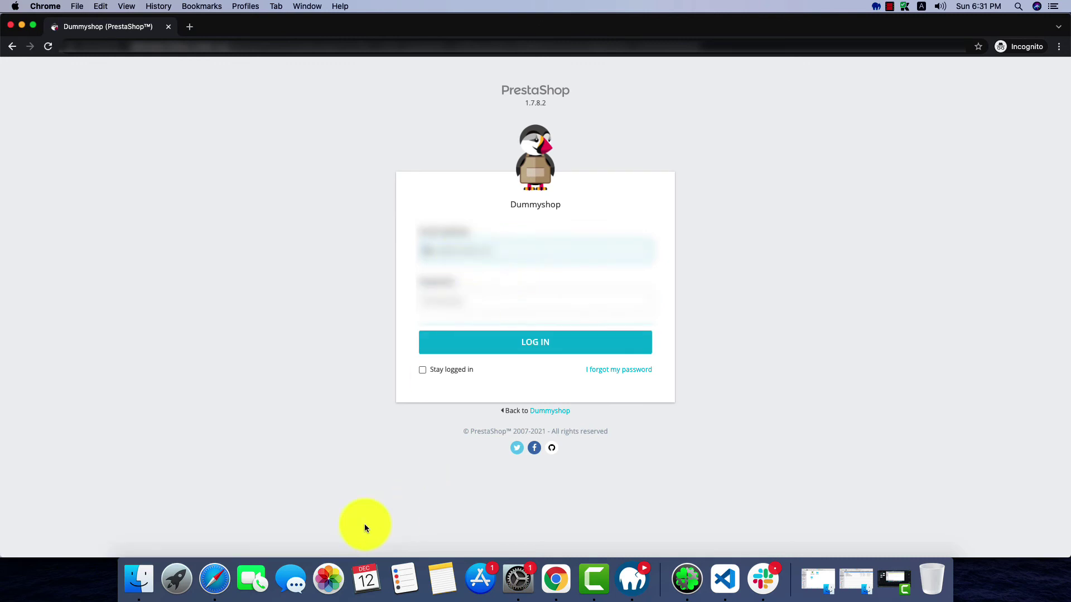
left_click(223, 574)
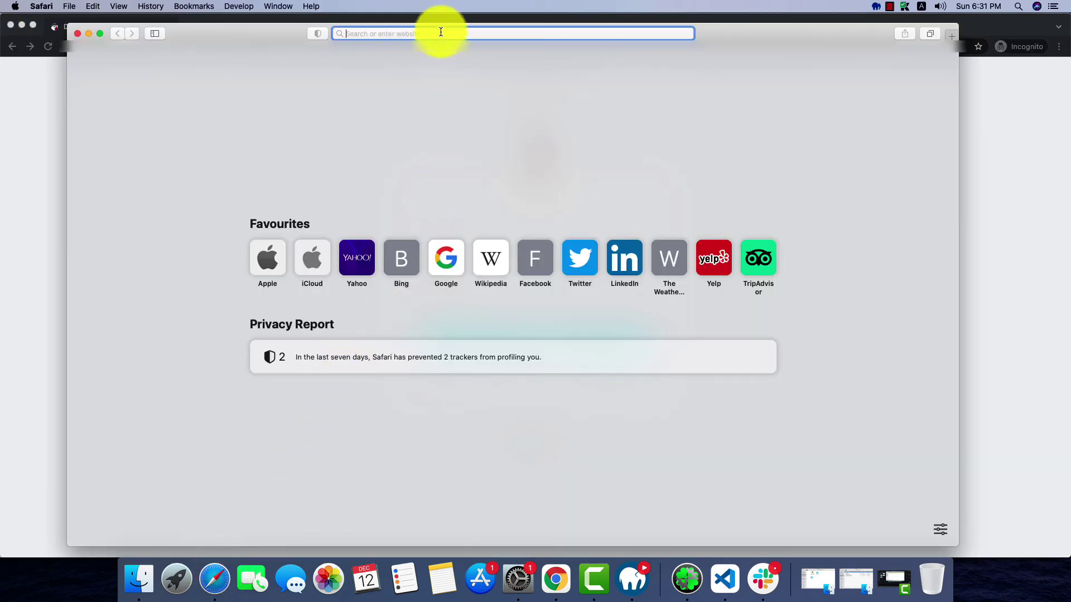
type("lo")
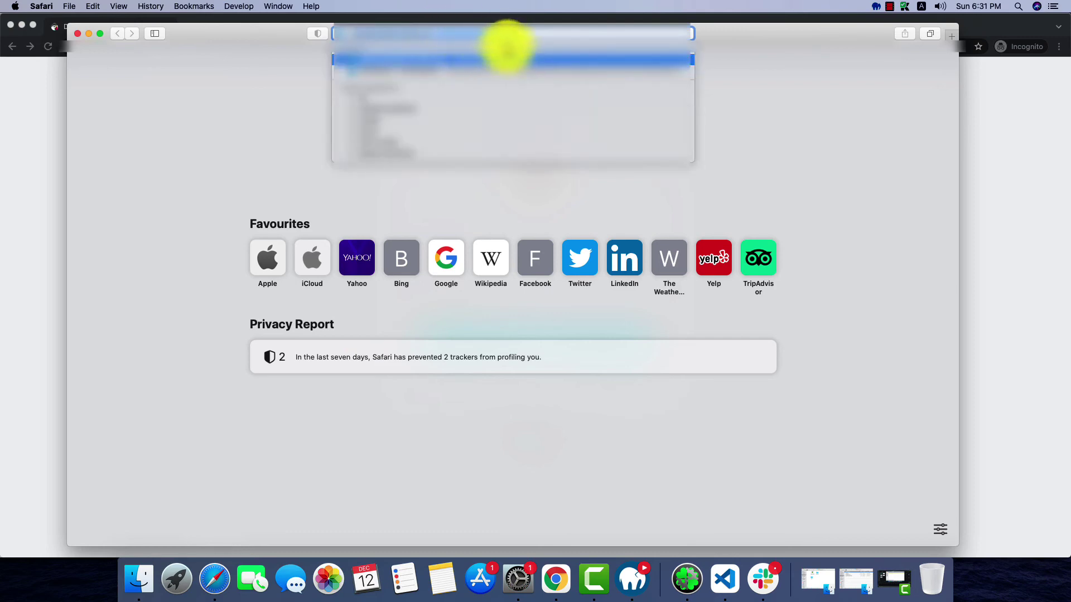
left_click(513, 42)
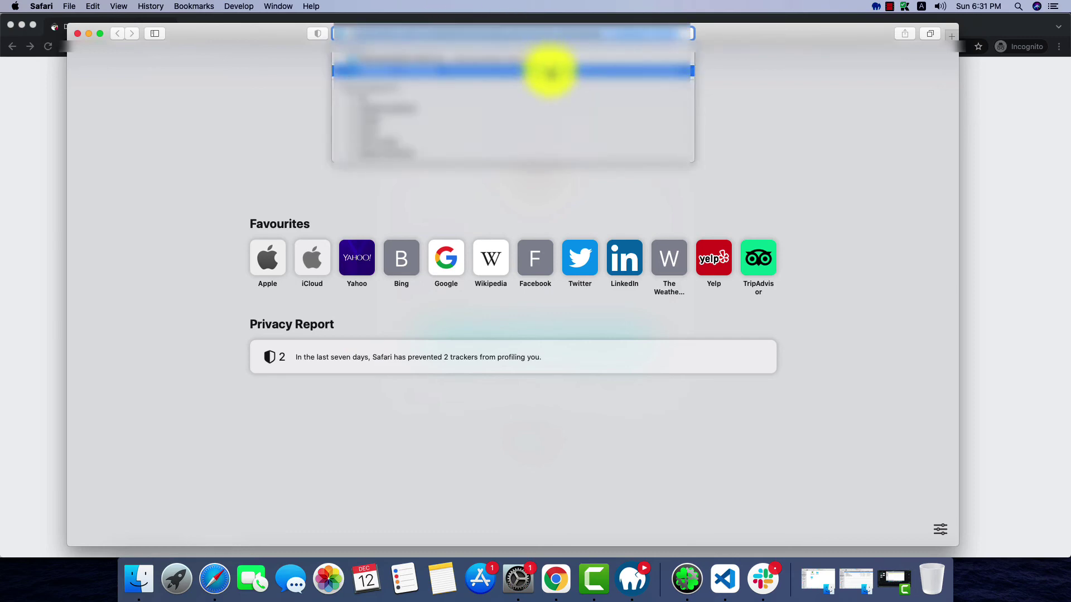
left_click(549, 72)
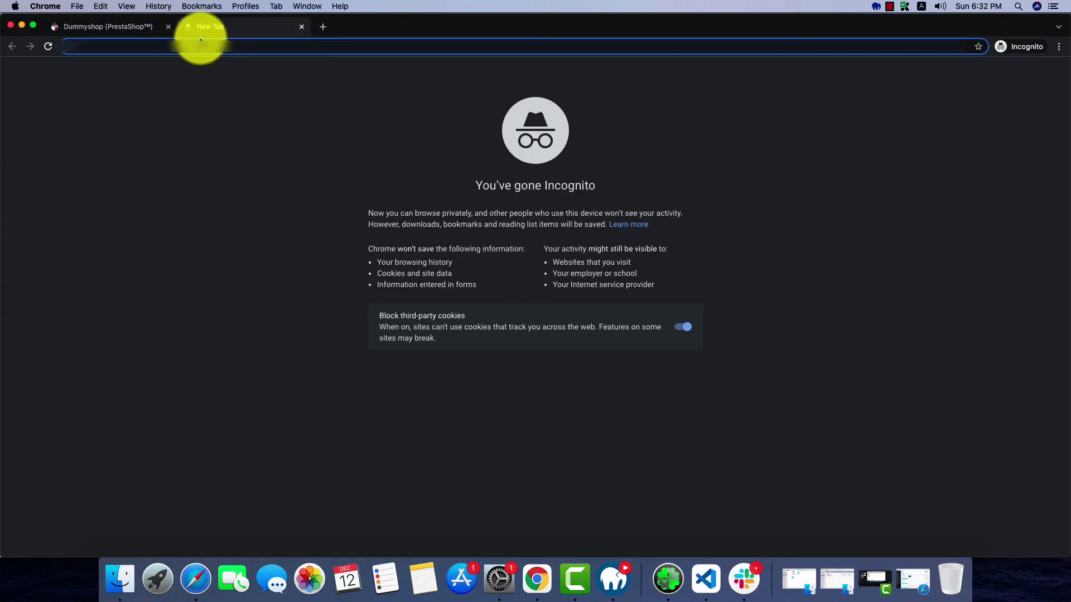
Load the shop's address in a new Chrome tab, getting 404 Not Found, then return to Safari
type("d")
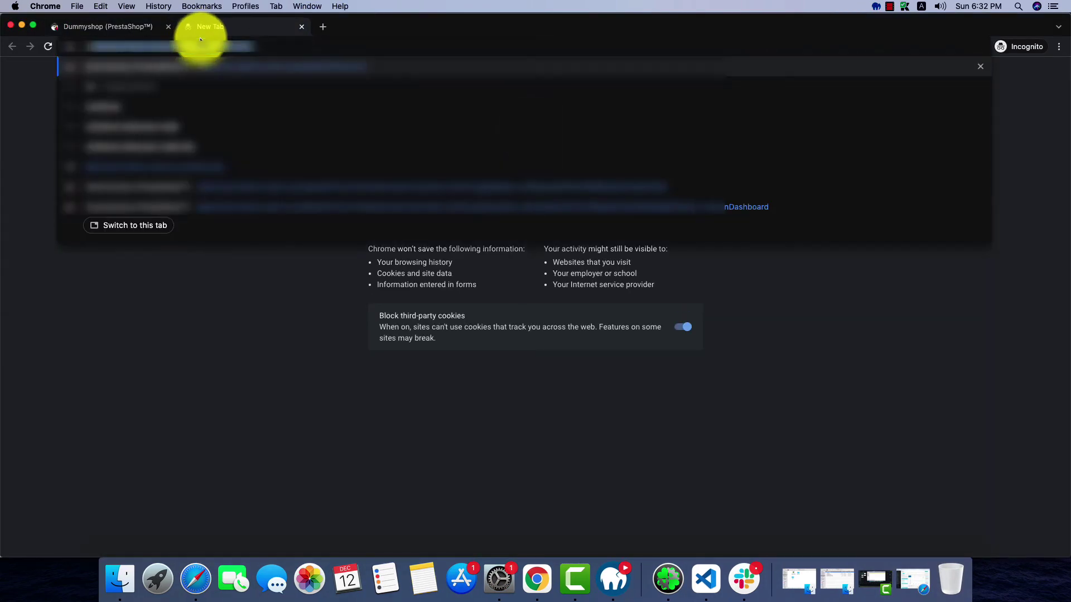
type("u")
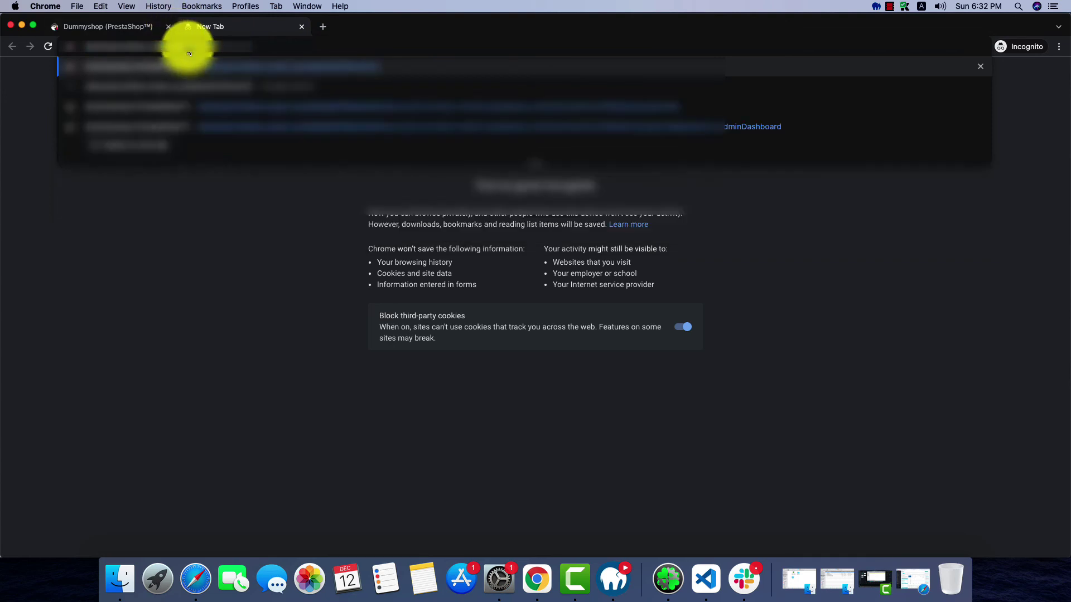
key("Return")
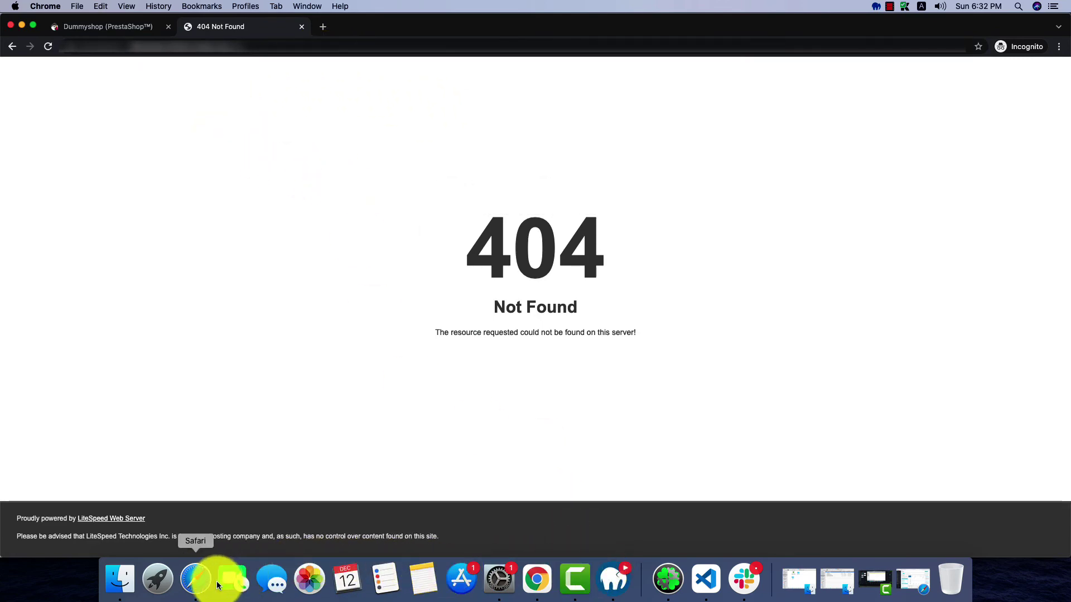
left_click(202, 571)
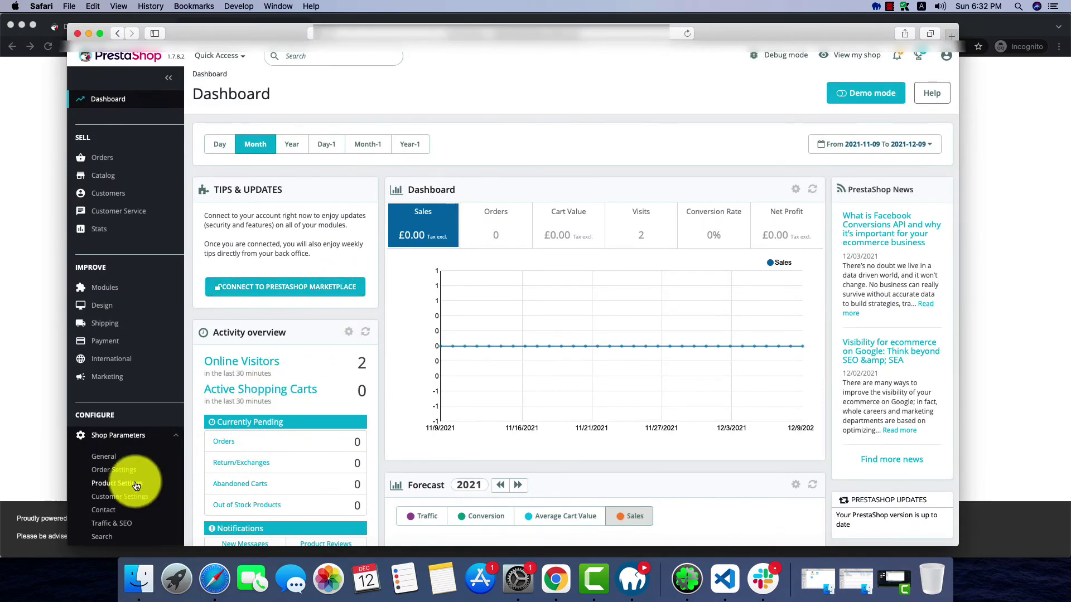
Set Friendly URL to No in Traffic & SEO's Set up URLs section and save
left_click(111, 523)
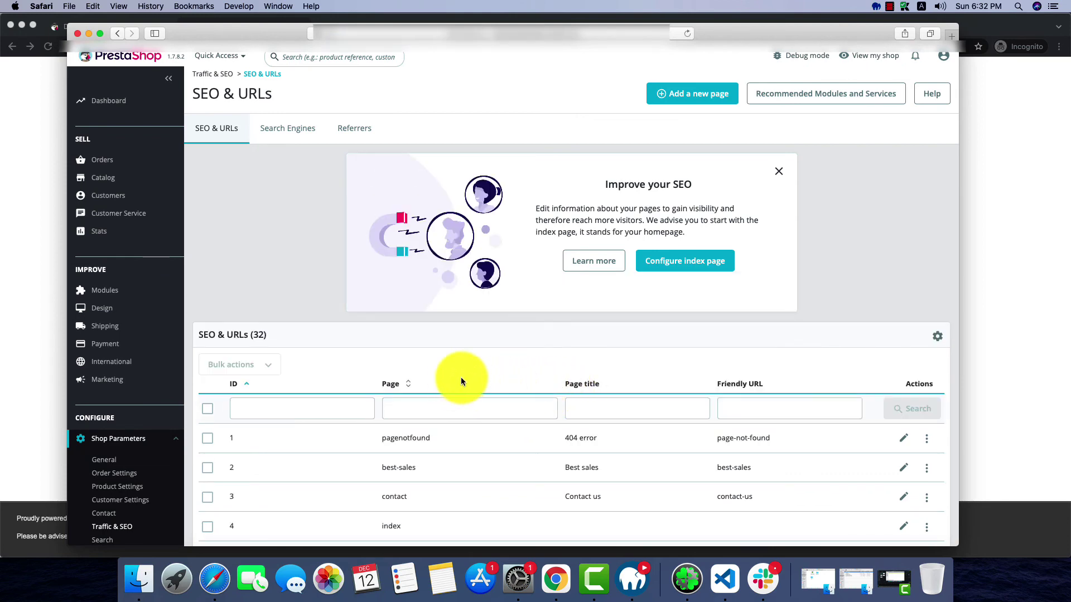
scroll(557, 389, "down", 5)
scroll(557, 388, "down", 20)
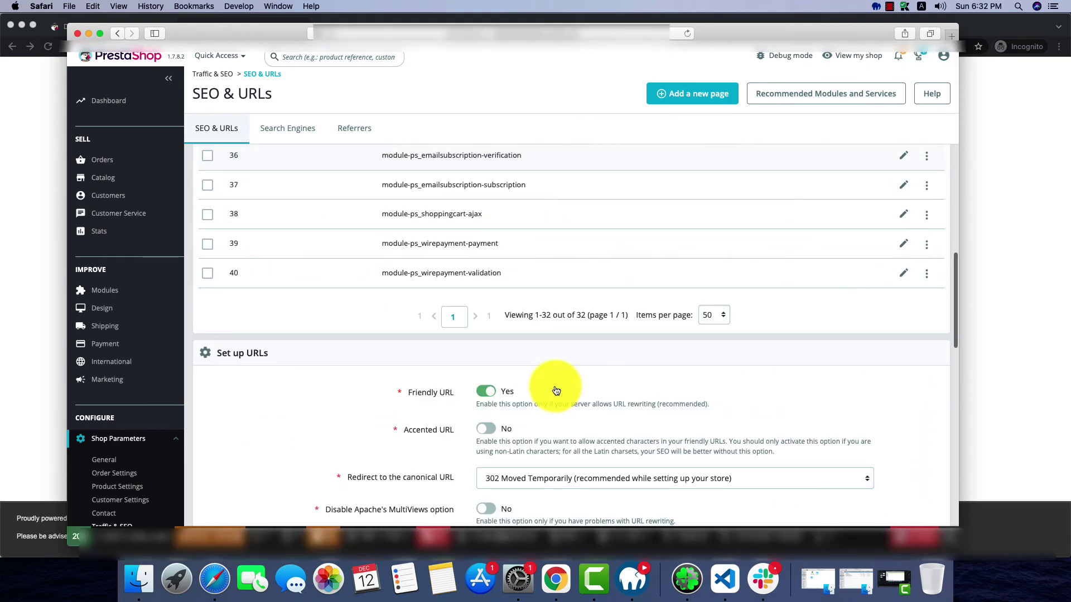
left_click(485, 295)
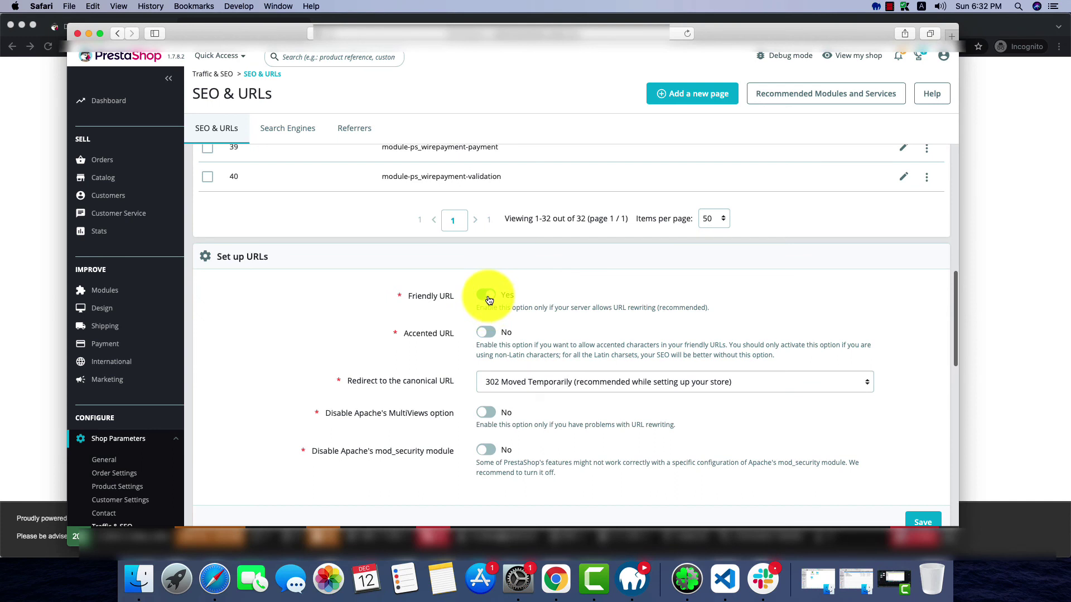
scroll(658, 357, "down", 2)
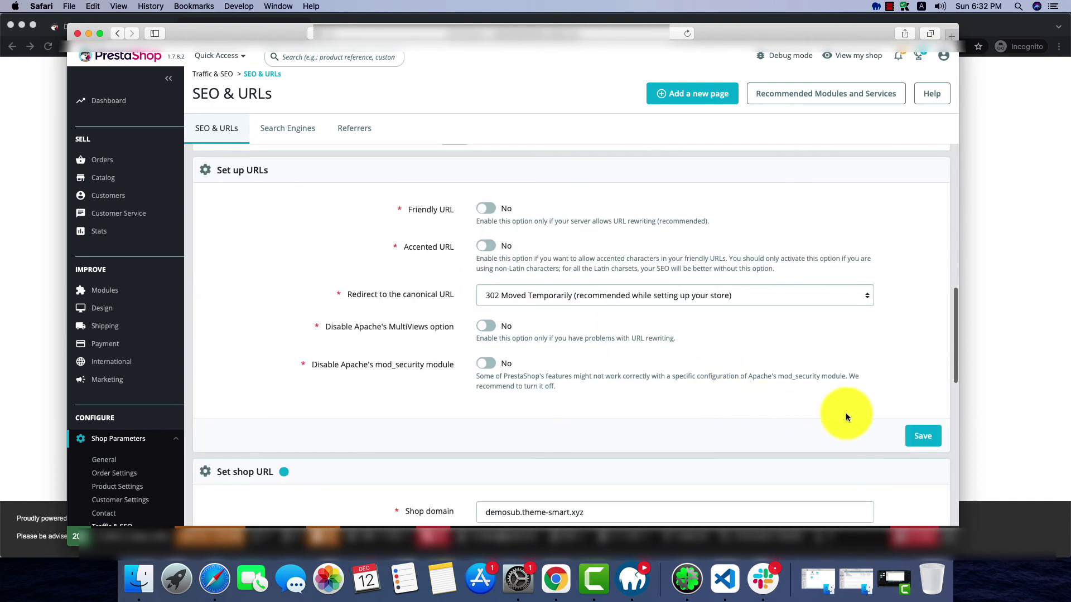
left_click(925, 435)
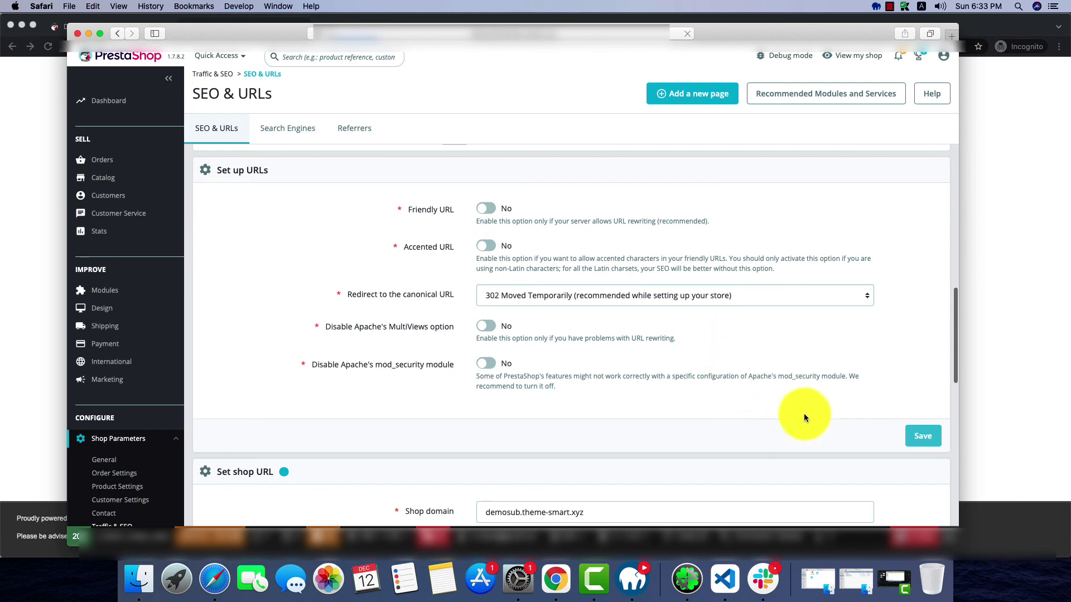
left_click(88, 34)
left_click(177, 45)
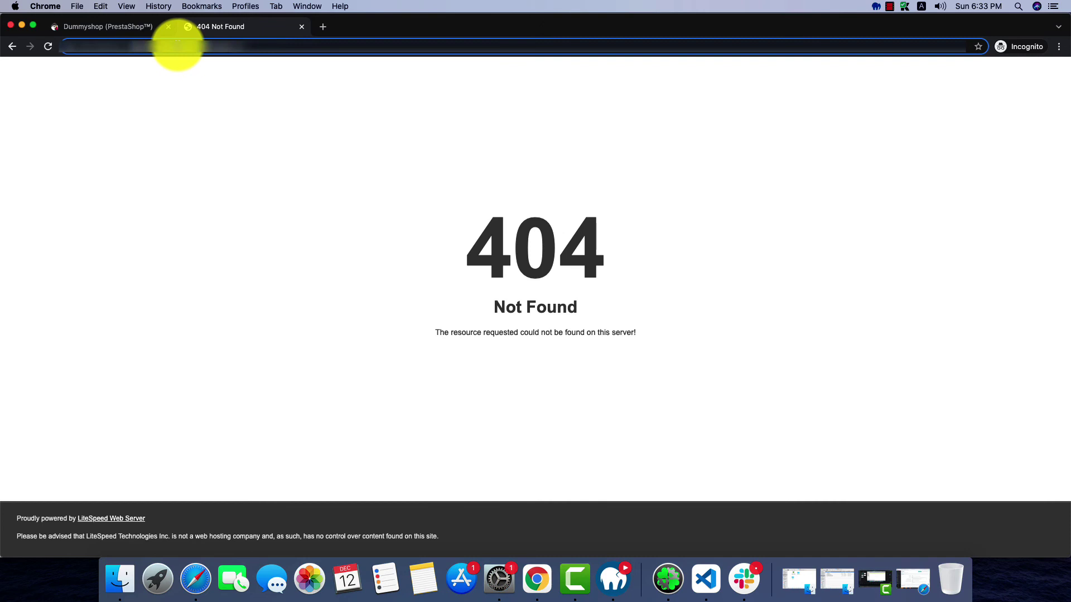
Reload the storefront URL from Chrome's address bar
left_click(179, 47)
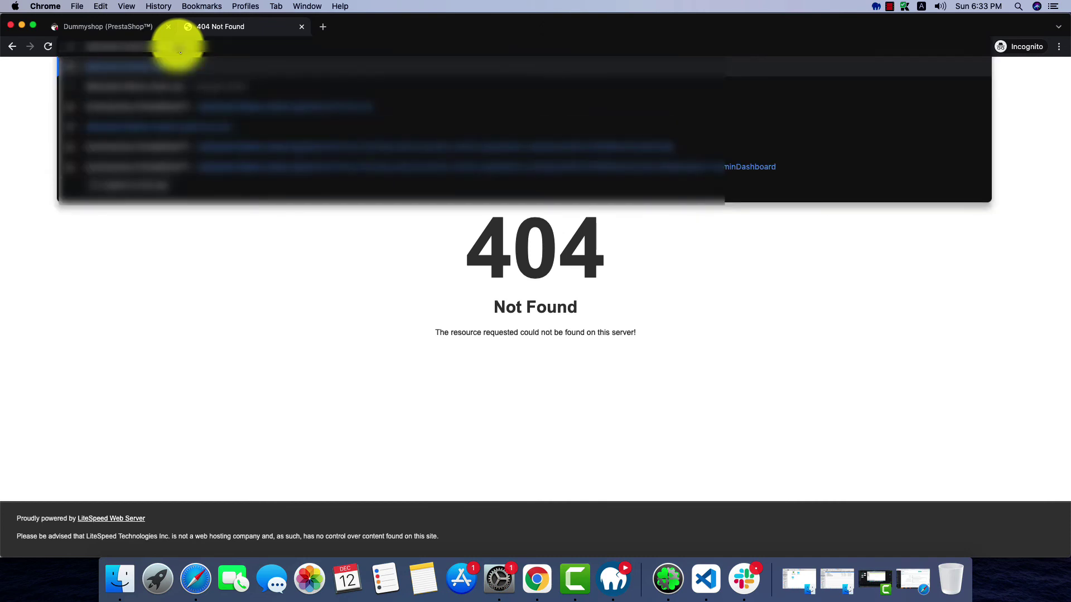
key("Return")
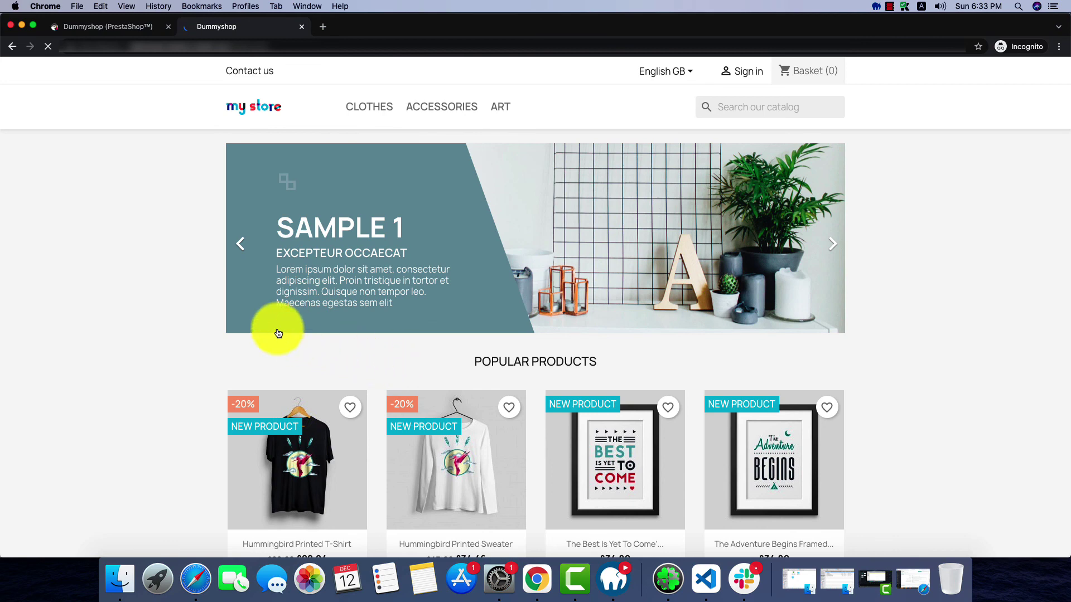
Switch Friendly URL back to Yes in Set up URLs and save the setting
left_click(194, 575)
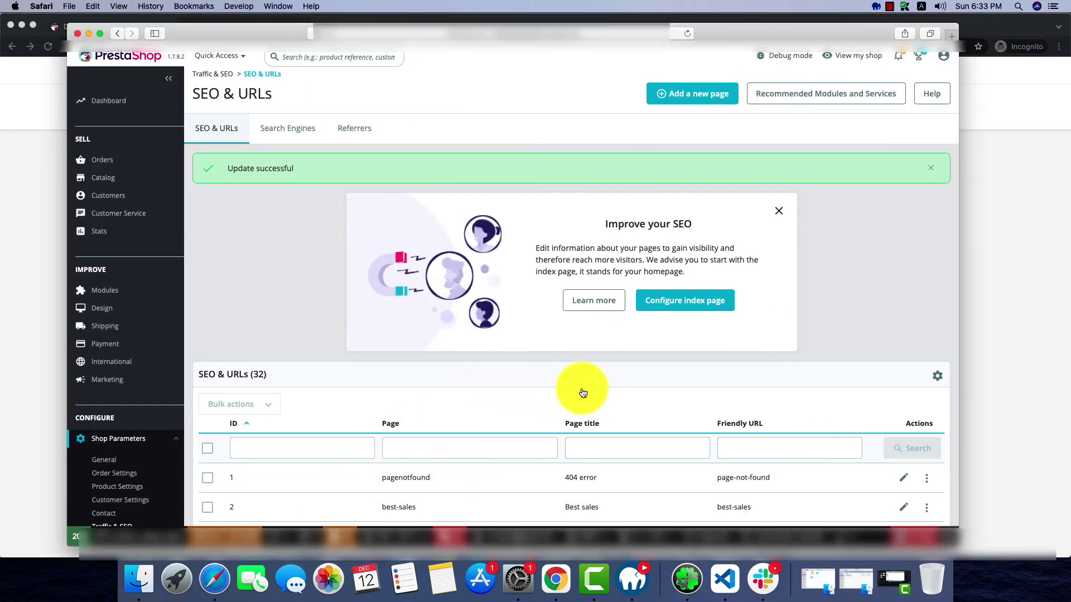
scroll(574, 390, "down", 15)
scroll(611, 421, "up", 6)
scroll(548, 358, "up", 2)
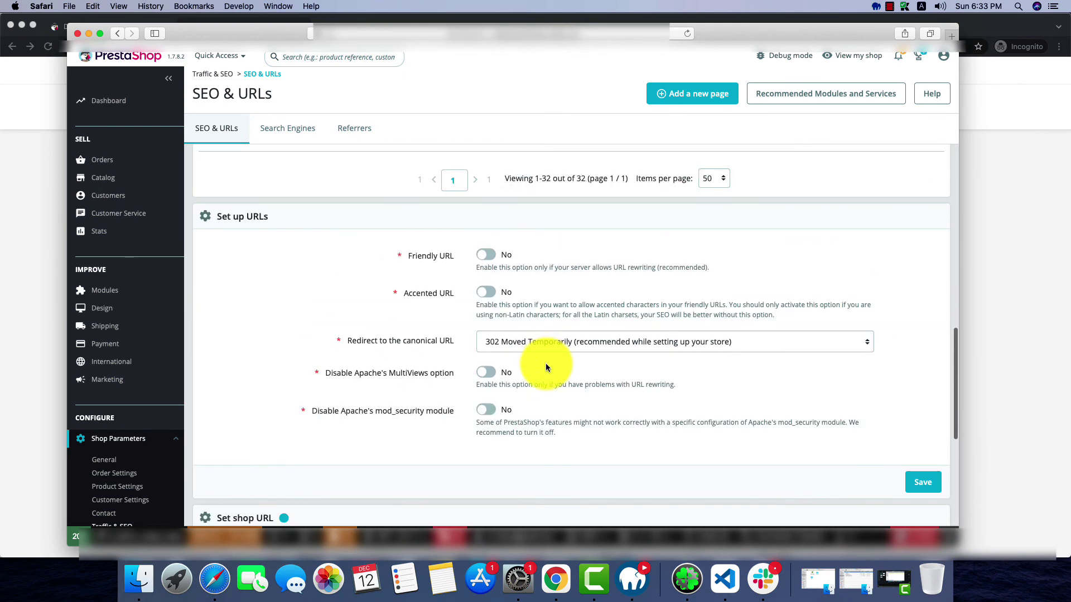
left_click(486, 255)
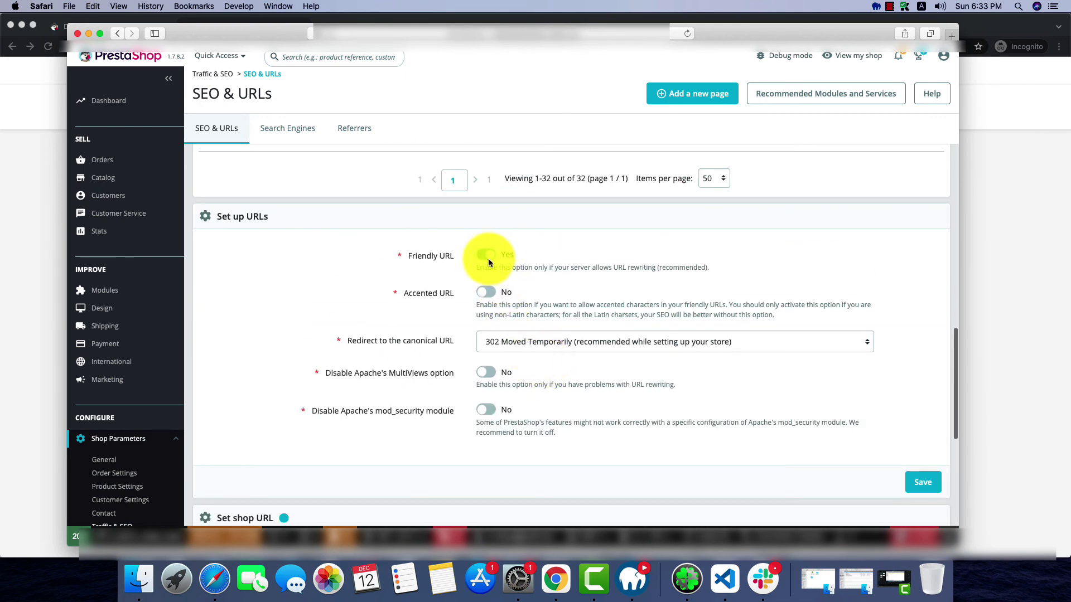
left_click(917, 481)
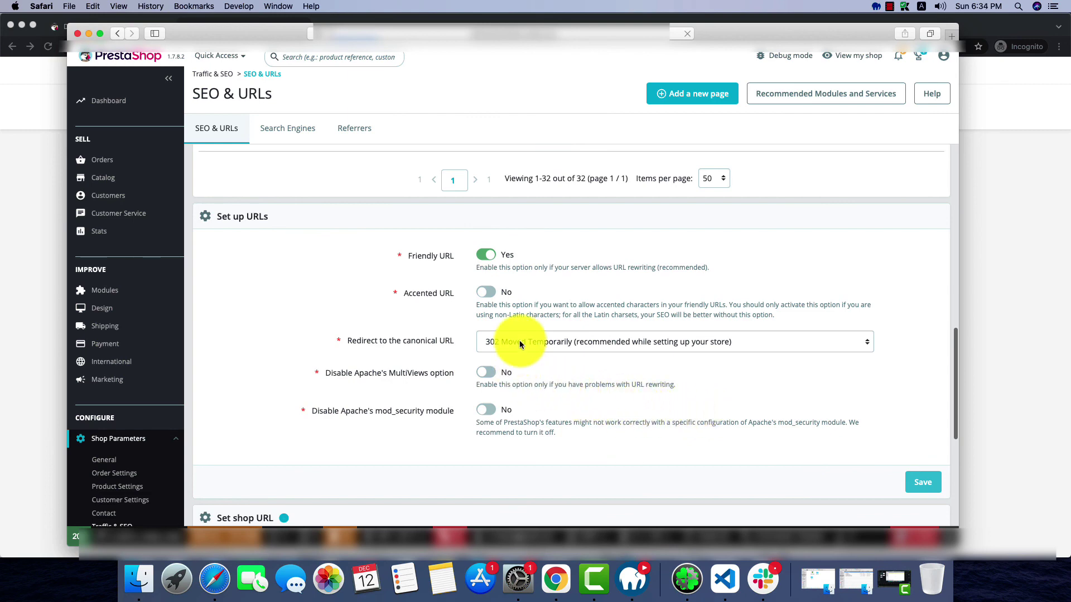
left_click(88, 33)
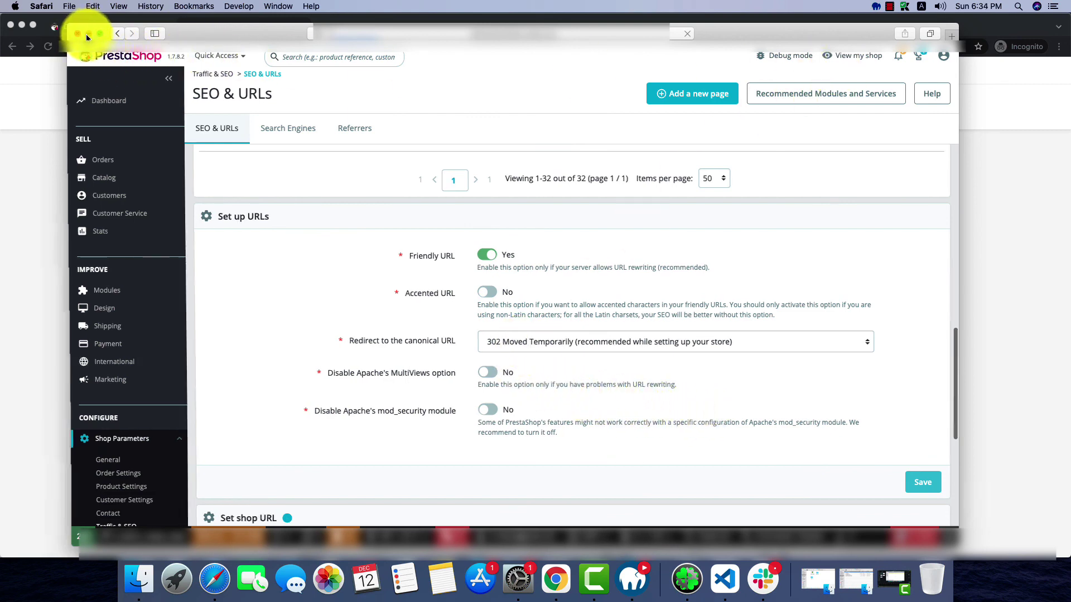
Reload the storefront and scroll down to check the homepage and its Popular Products
left_click(232, 46)
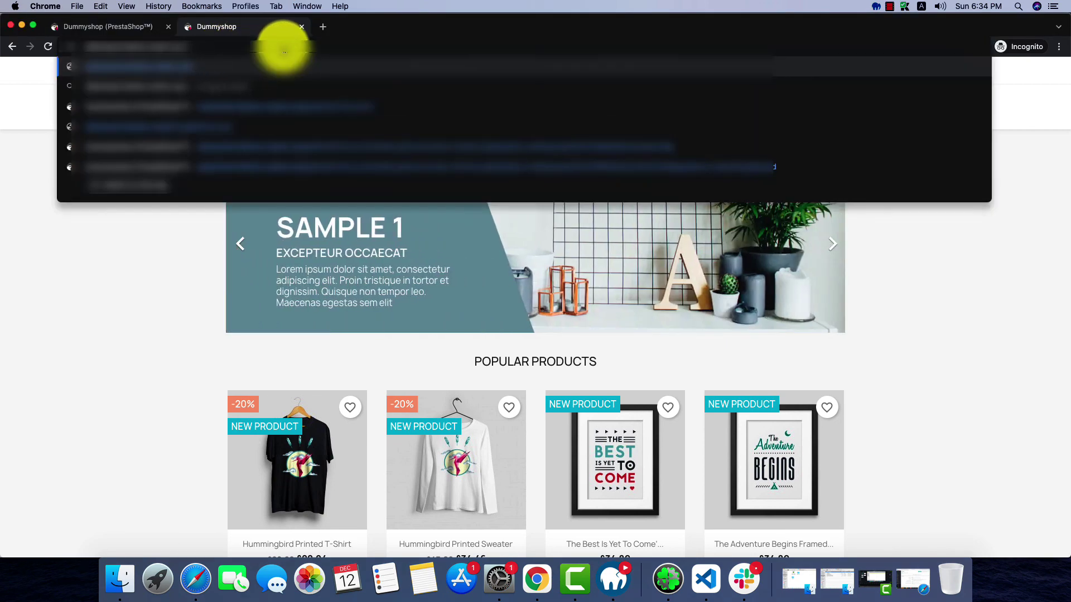
key("Return")
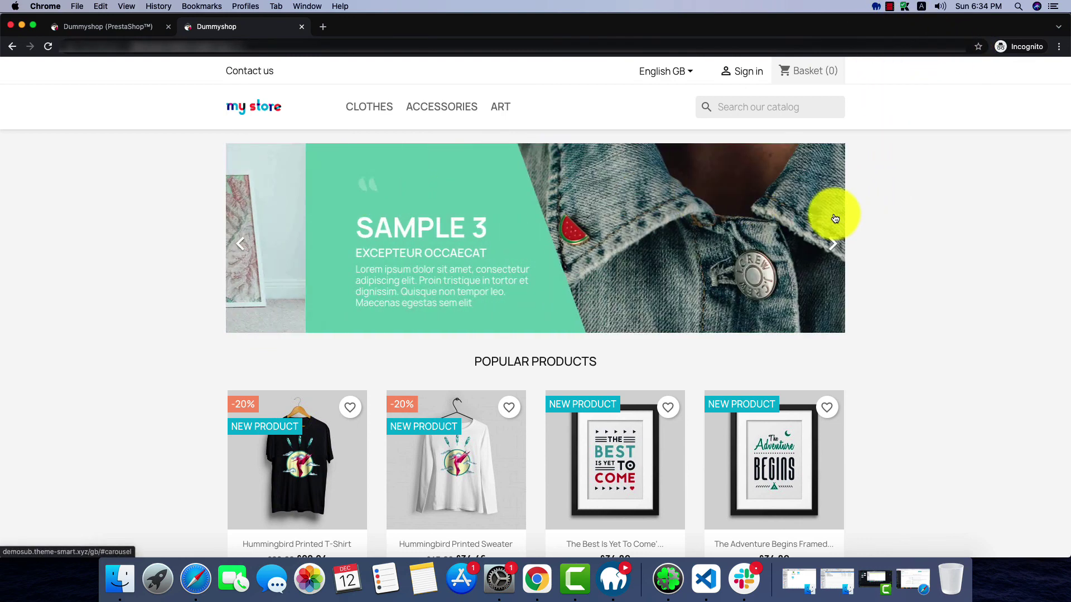
scroll(741, 323, "down", 5)
scroll(775, 327, "down", 10)
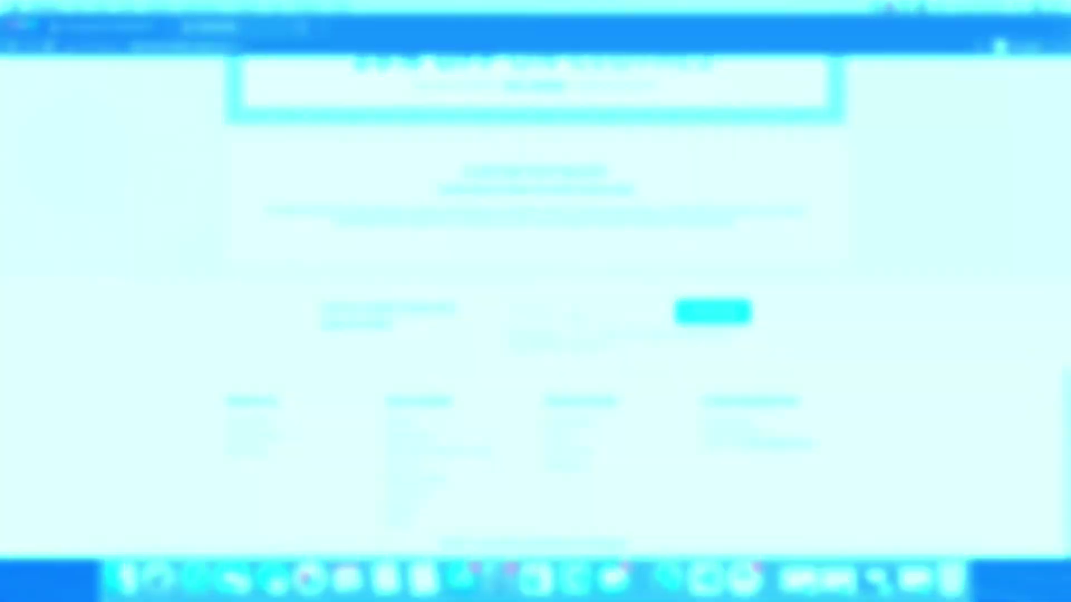